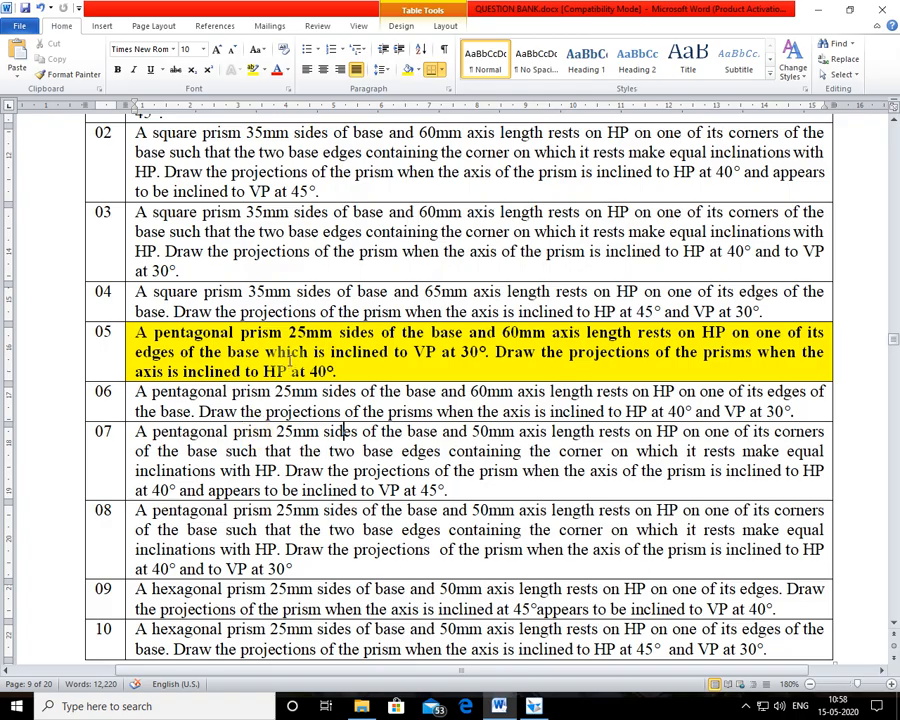
- Switch to the Solid Edge draft and set the line width for the Line tool to 0.70 mm
left_click(534, 706)
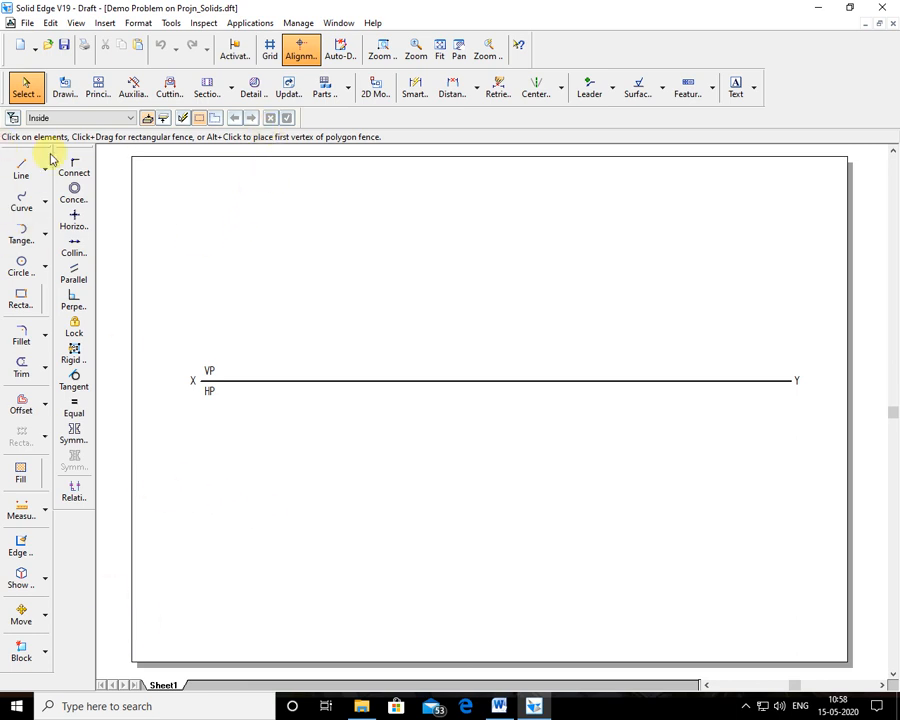
left_click(20, 168)
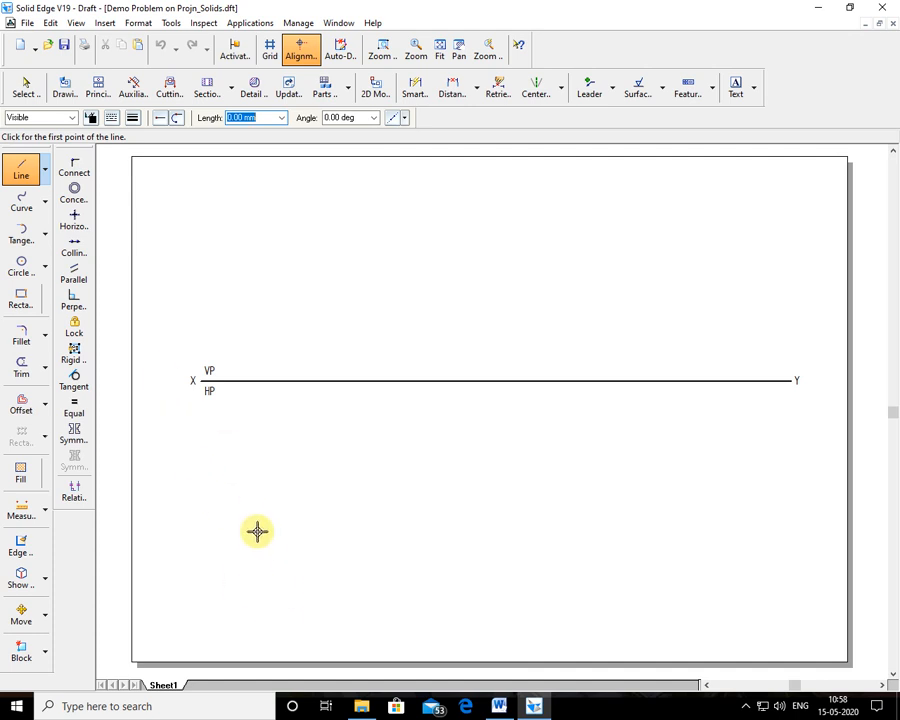
left_click(132, 117)
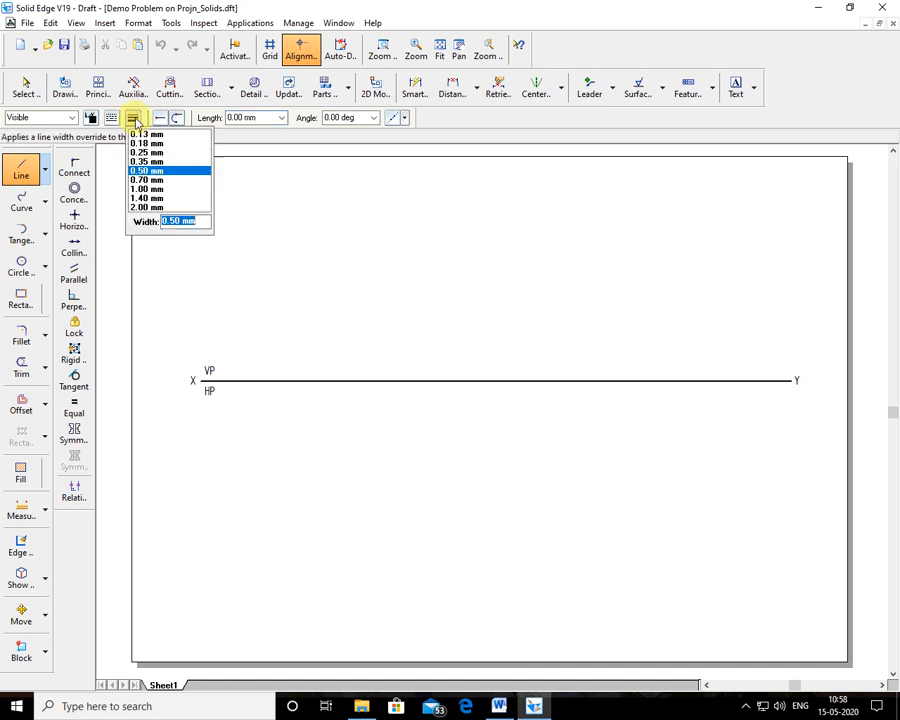
left_click(146, 179)
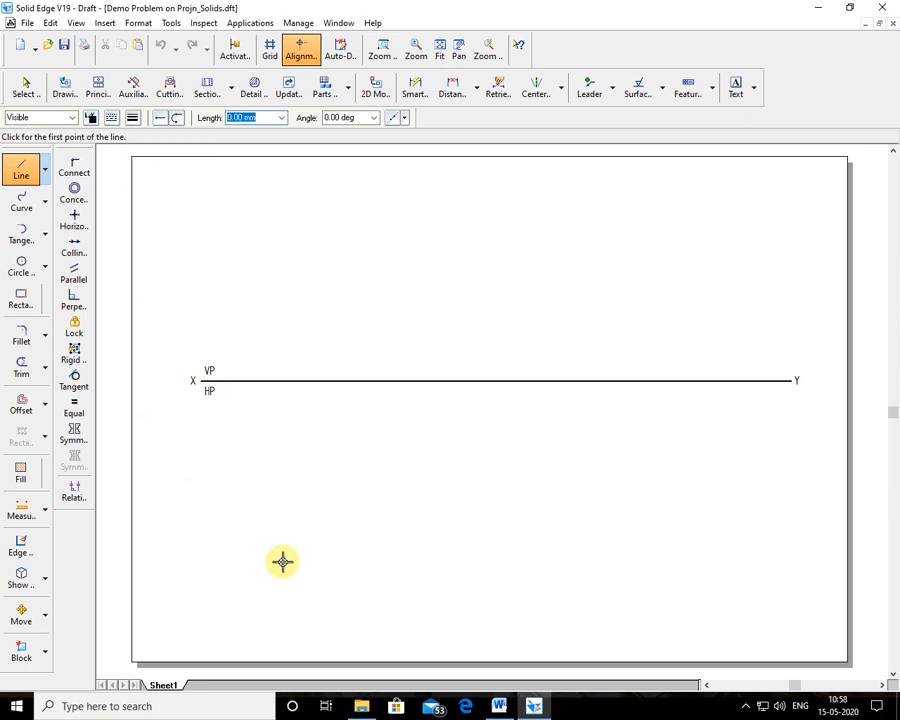
- Draw a 25 mm line at 0 degrees below the XY line as the pentagon's base side
left_click(266, 530)
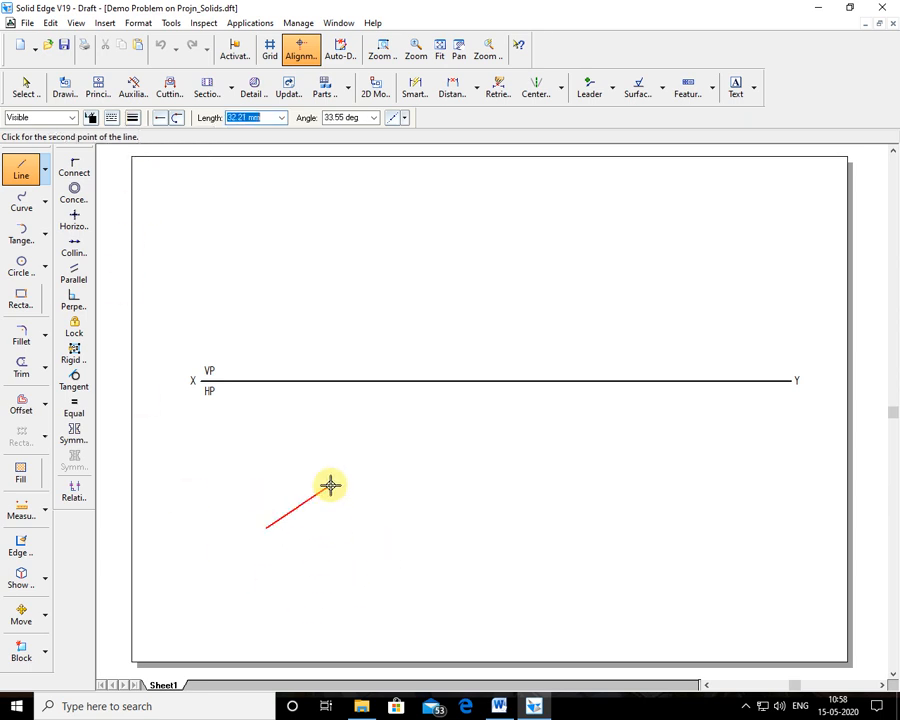
left_click(282, 118)
left_click(246, 140)
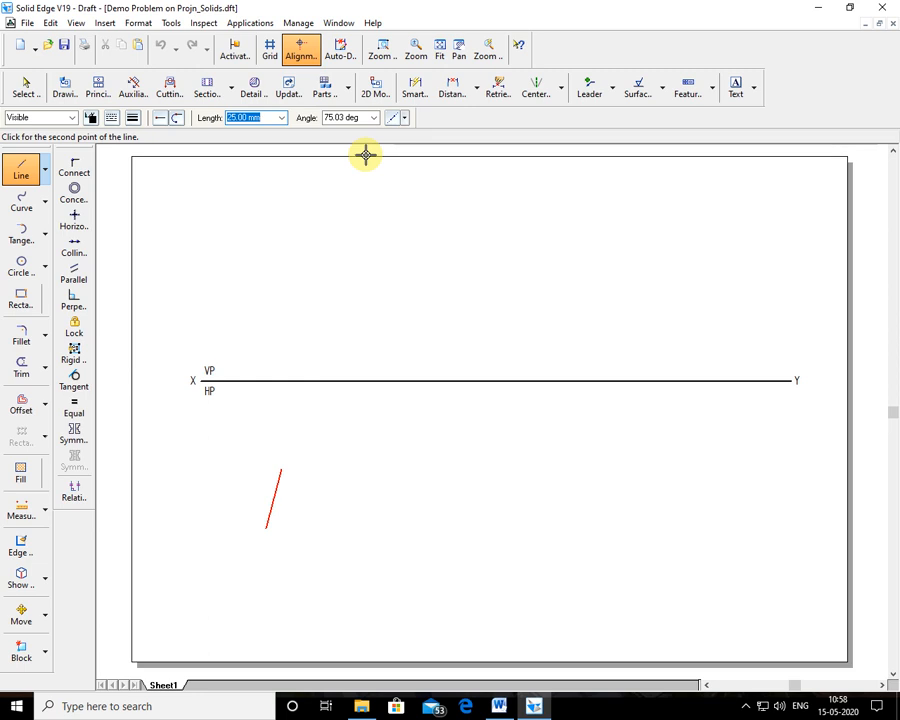
key("Tab")
type("0")
key("Return")
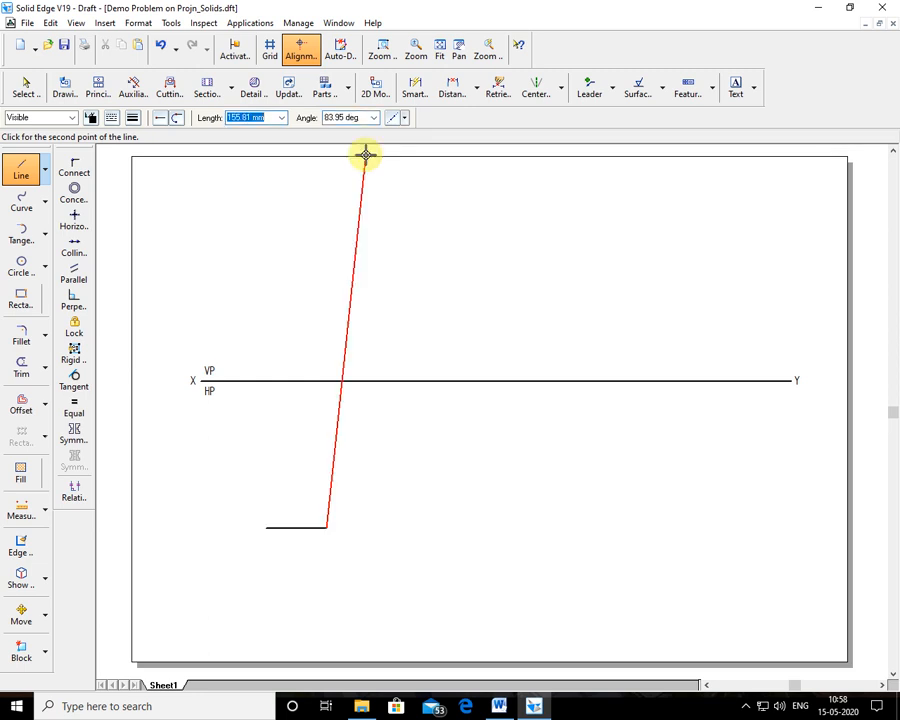
- Continue the pentagon with a 25 mm side at 72 degrees and a 25 mm side at 144 degrees
type("25")
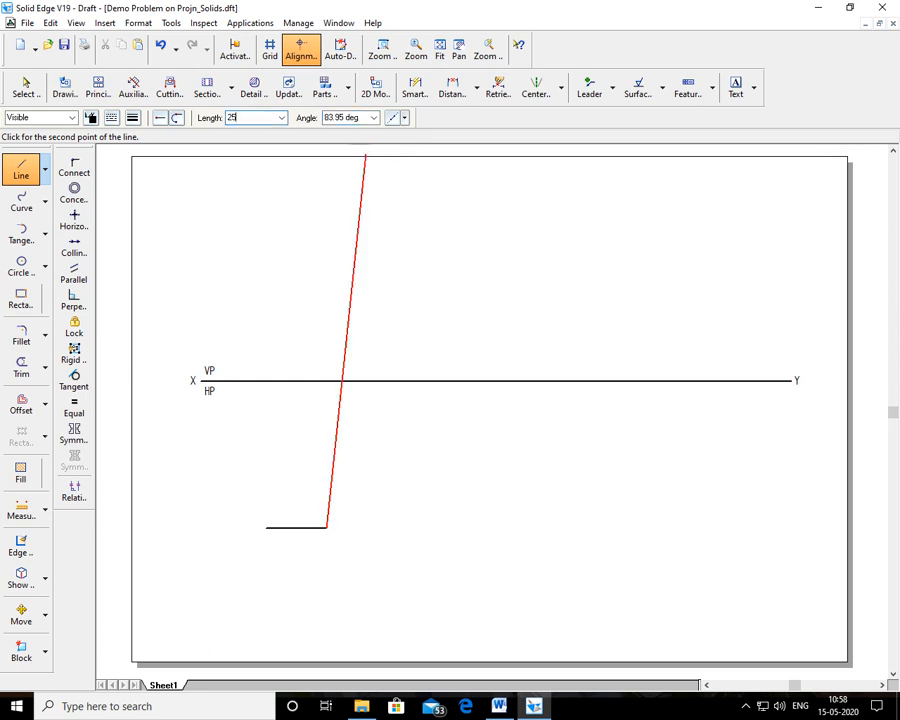
key("Tab")
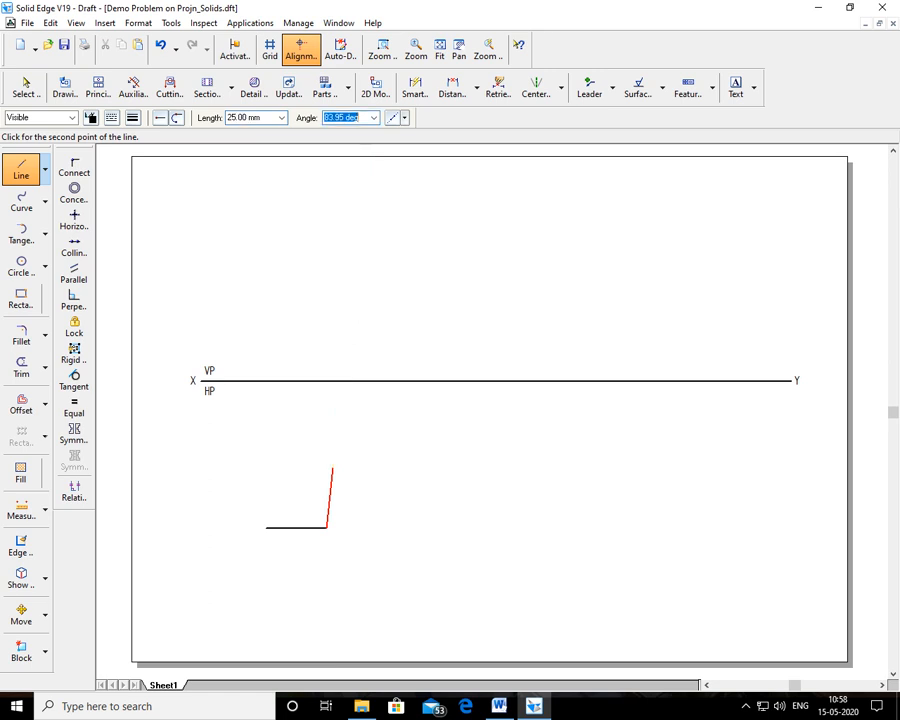
type("72")
key("Return")
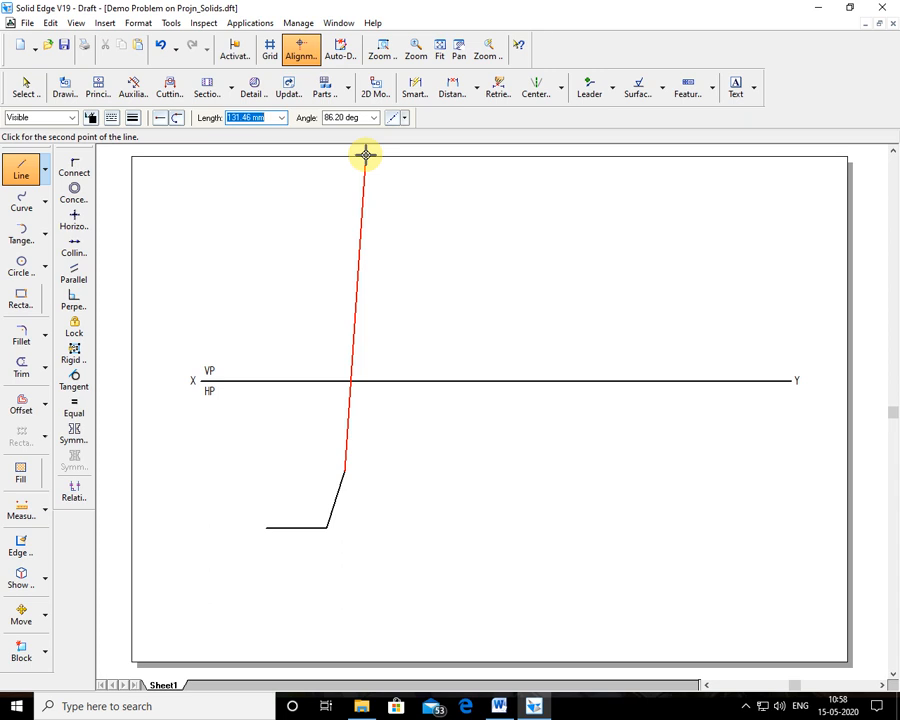
type("25")
key("Tab")
type("1")
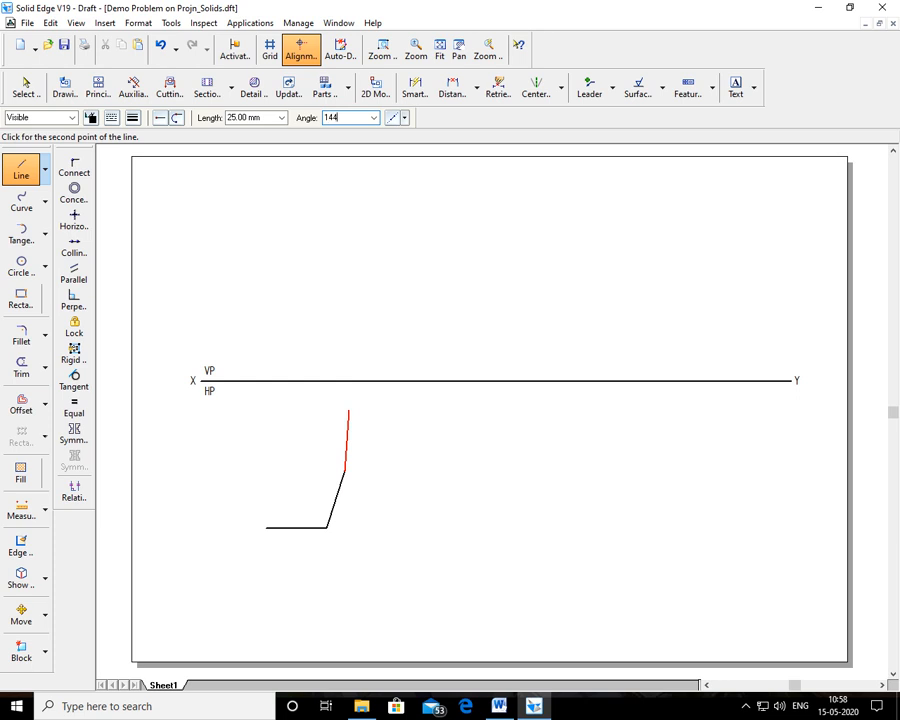
key("Return")
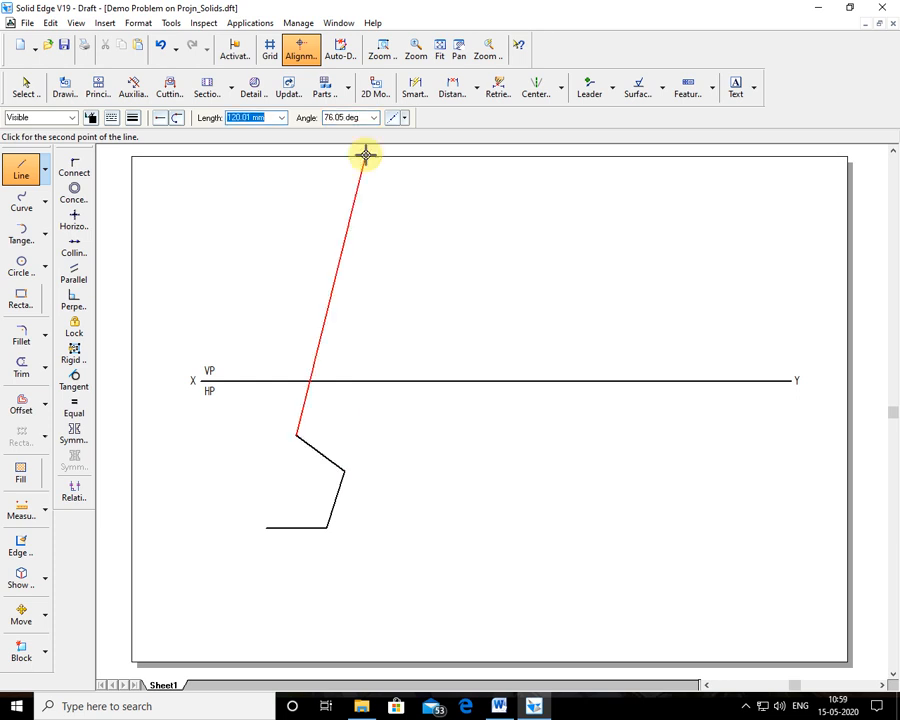
- Draw the last two 25 mm sides so the pentagon closes at its starting corner
type("25")
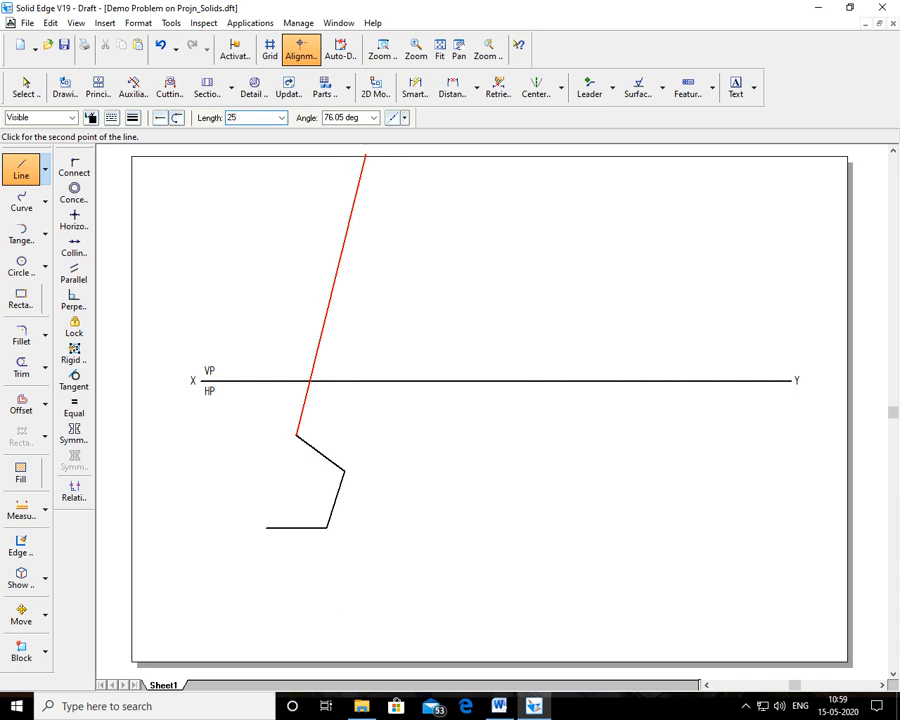
key("Tab")
type("1")
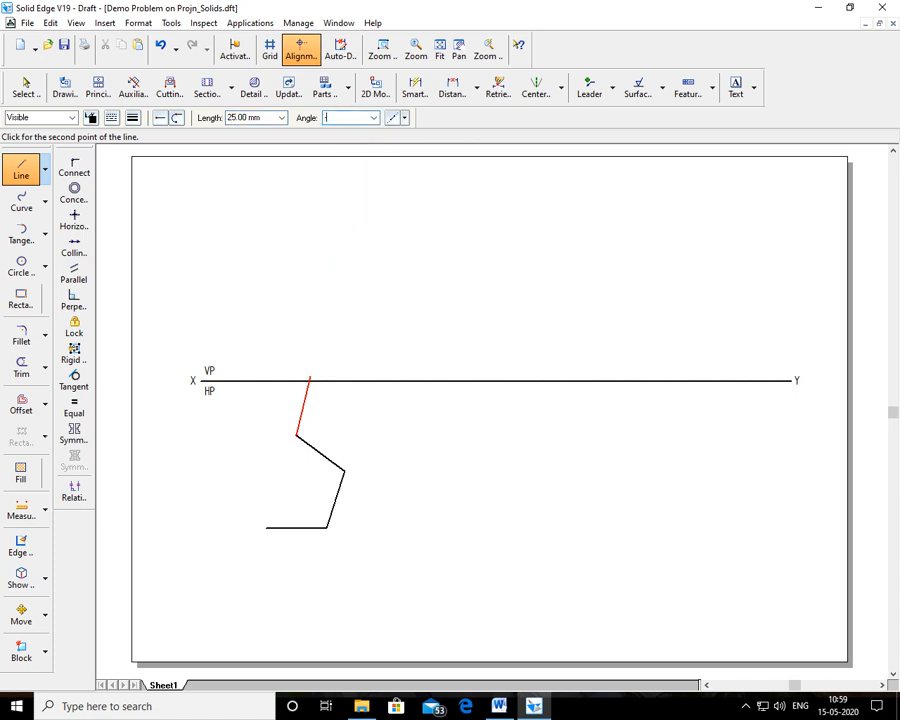
key("Return")
type("25")
key("Tab")
type("-")
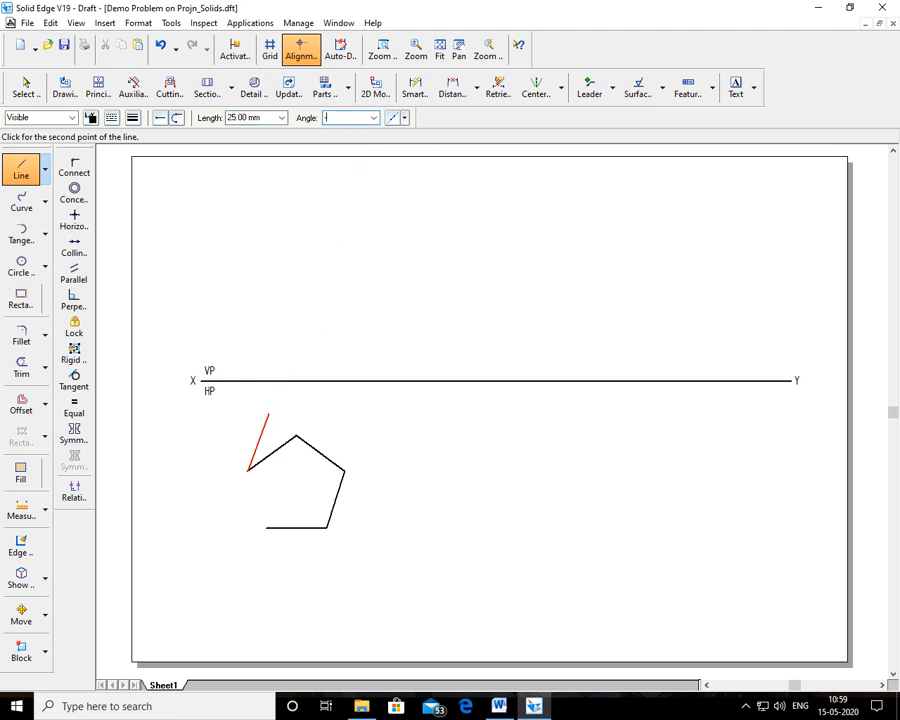
key("Return")
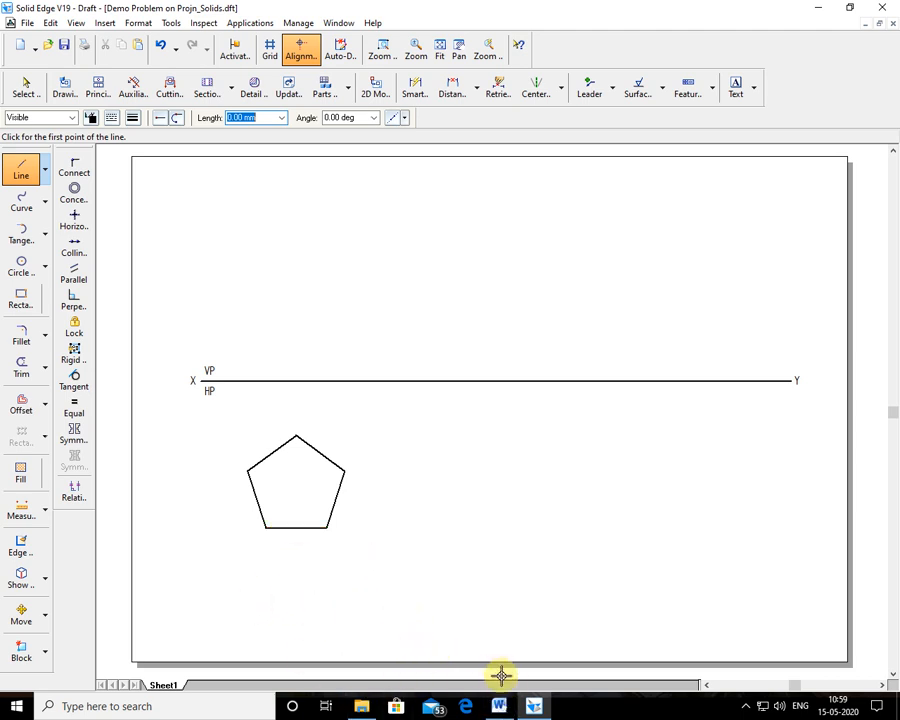
- Rotate the whole pentagon 90 degrees counter-clockwise about the left end of its base side, making that side vertical
mouse_move(530, 705)
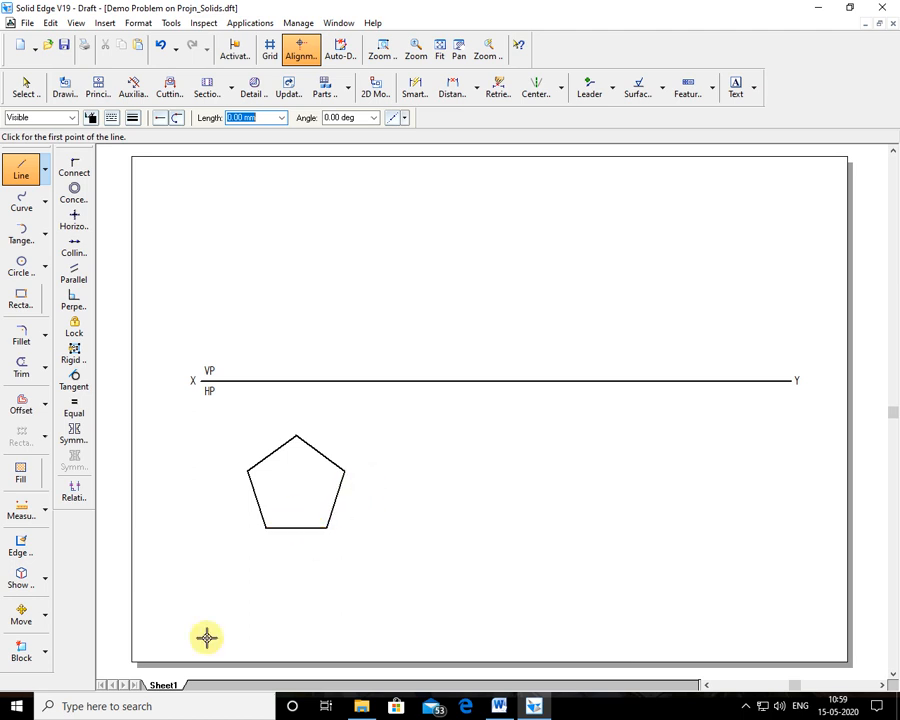
left_click(44, 616)
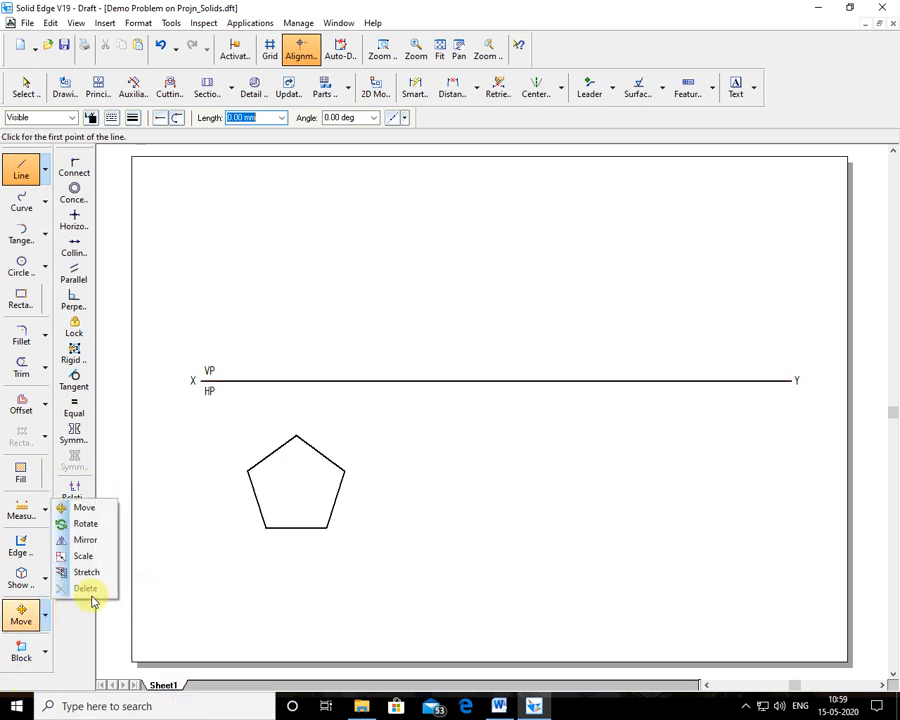
left_click(92, 521)
left_click_drag(229, 412, 352, 528)
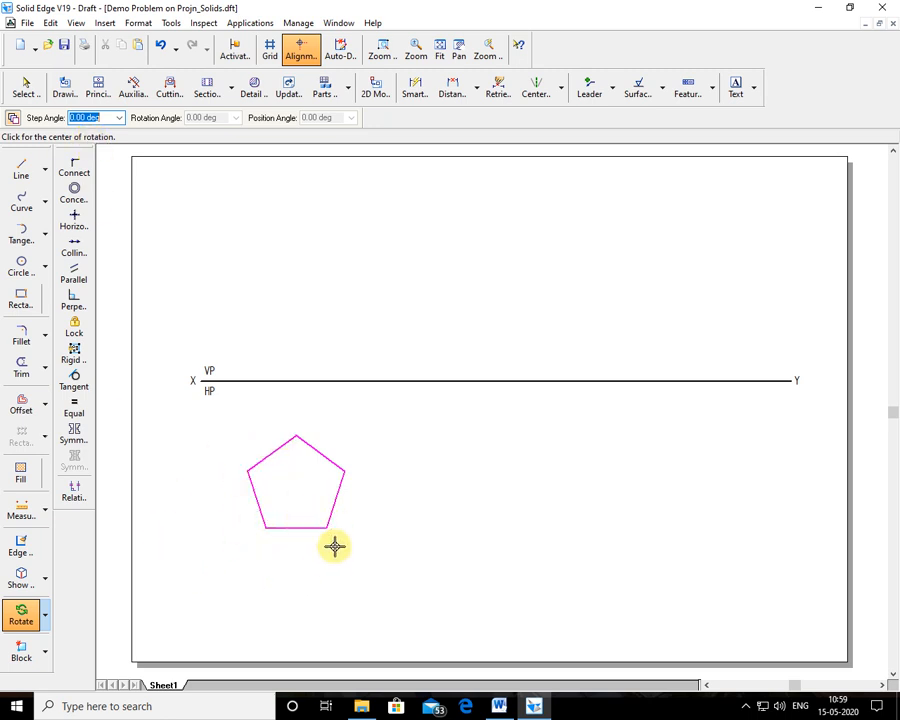
left_click(265, 528)
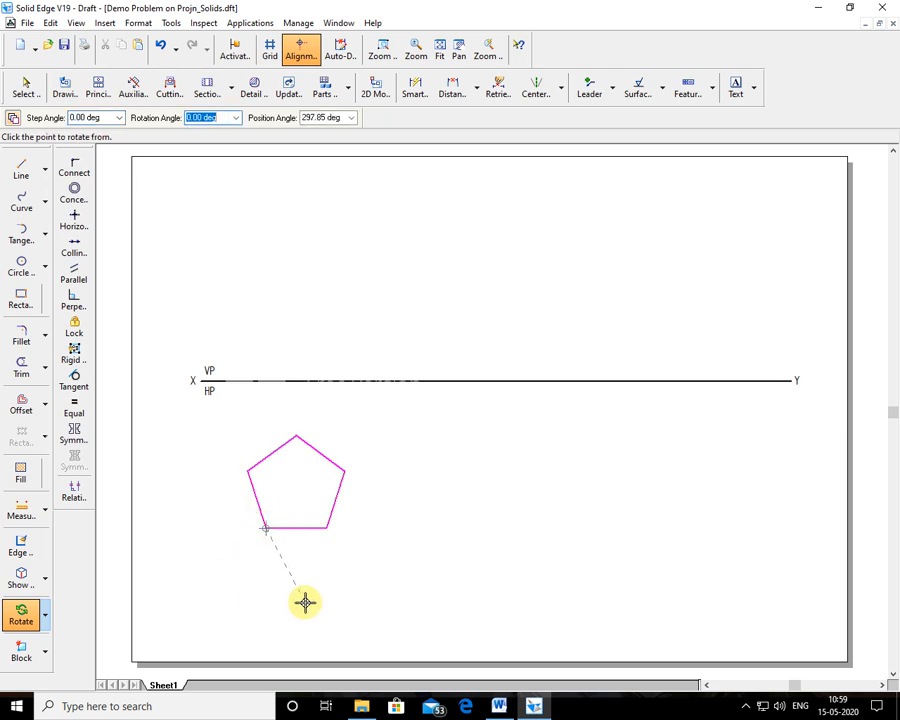
left_click(380, 48)
left_click_drag(171, 209, 618, 554)
right_click(519, 531)
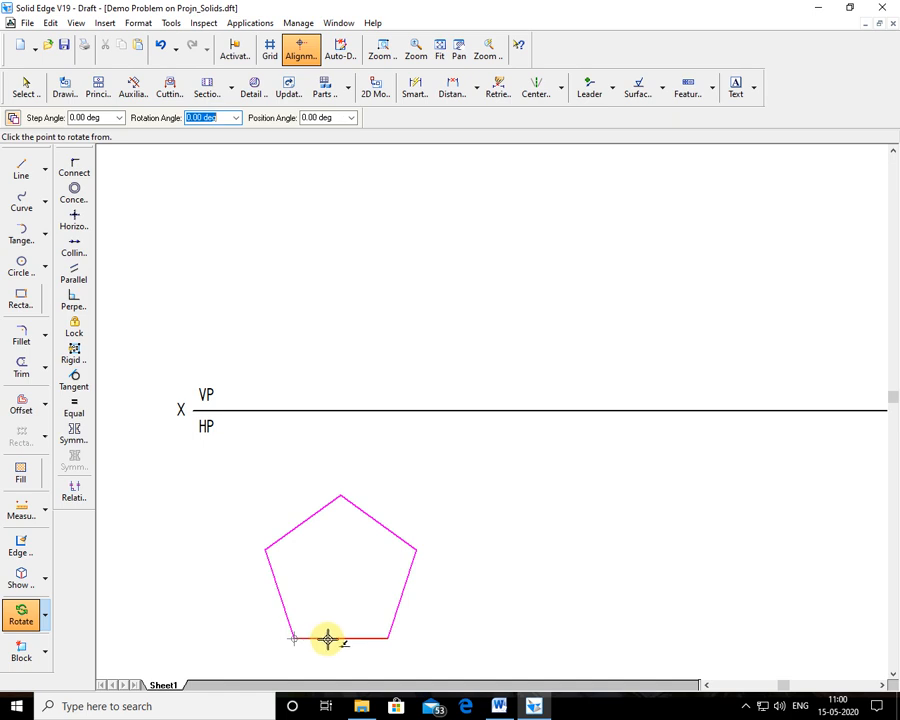
left_click(386, 638)
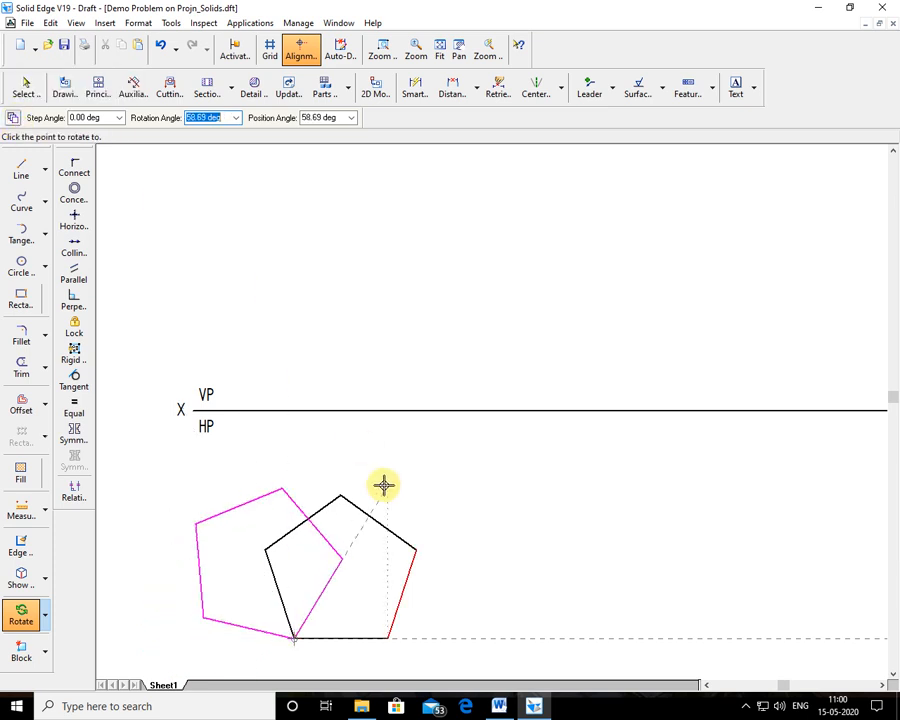
left_click(292, 486)
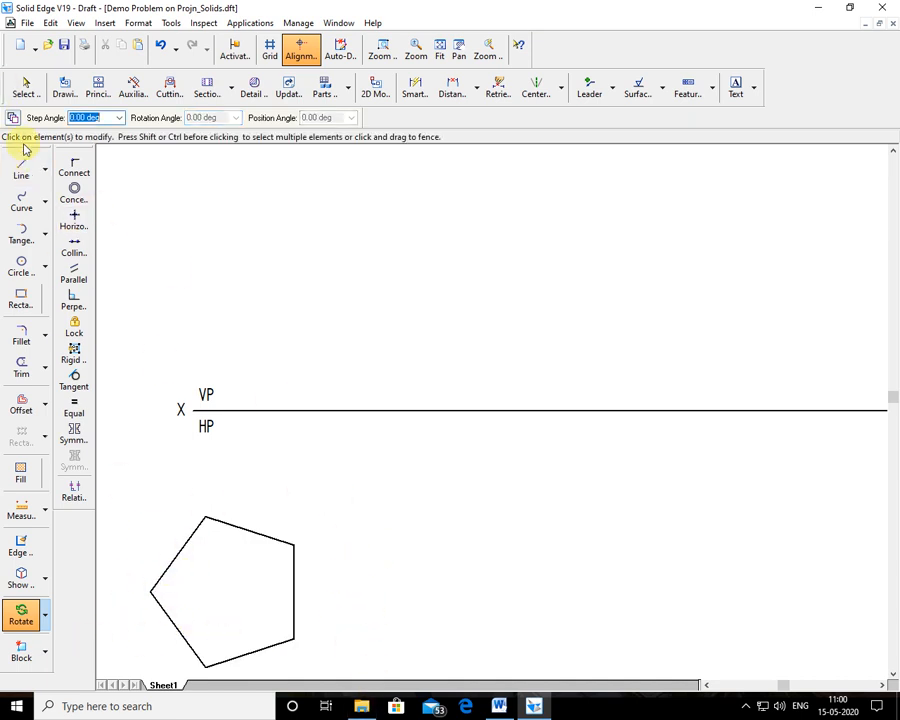
- Move the whole pentagon up and to the right, keeping it below the XY line with its vertical side on the right
left_click(22, 88)
left_click_drag(133, 494, 340, 680)
left_click_drag(277, 546, 366, 488)
left_click(500, 518)
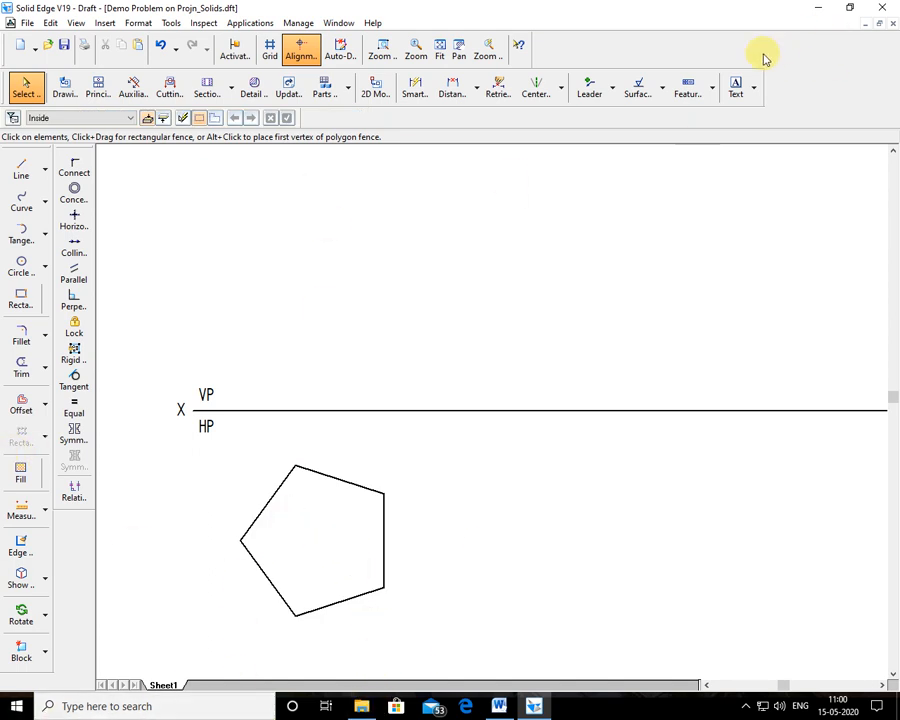
- Label the pentagon's corners counter-clockwise from the leftmost one as a(a1), b(b1), c(c1), d(d1) and e(e1)
left_click(738, 87)
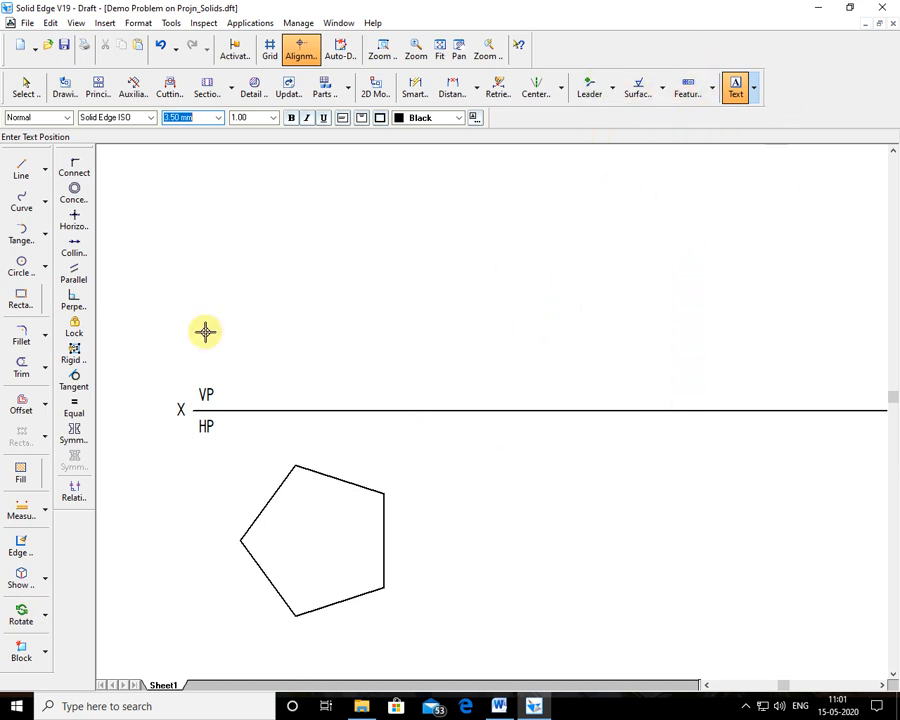
left_click(221, 538)
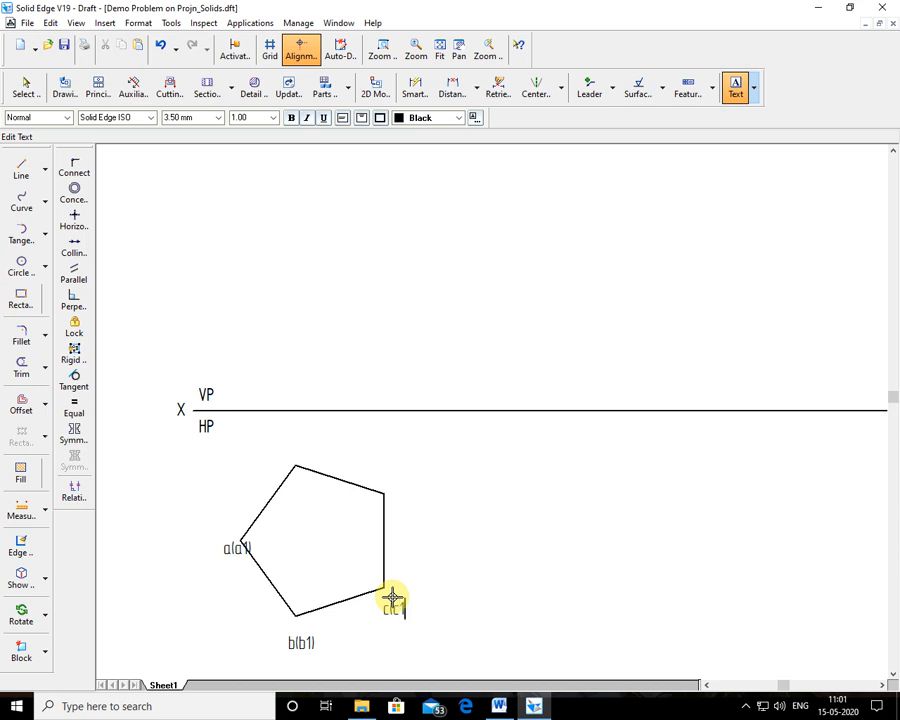
type(")")
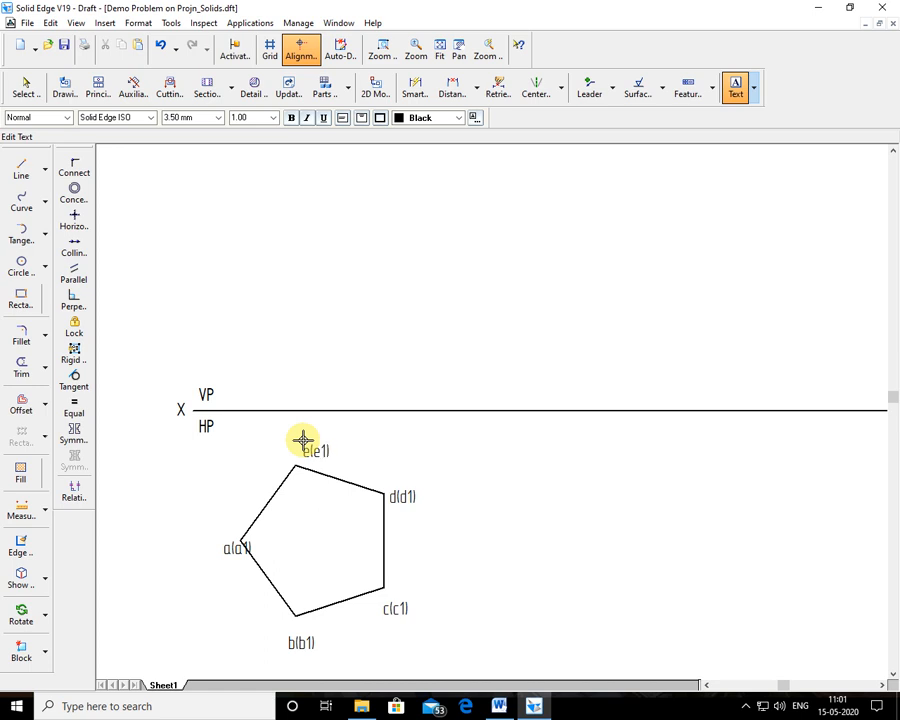
- Reposition the labels a(a1), b(b1), c(c1) and d(d1) so they sit clear of their corners
left_click(26, 88)
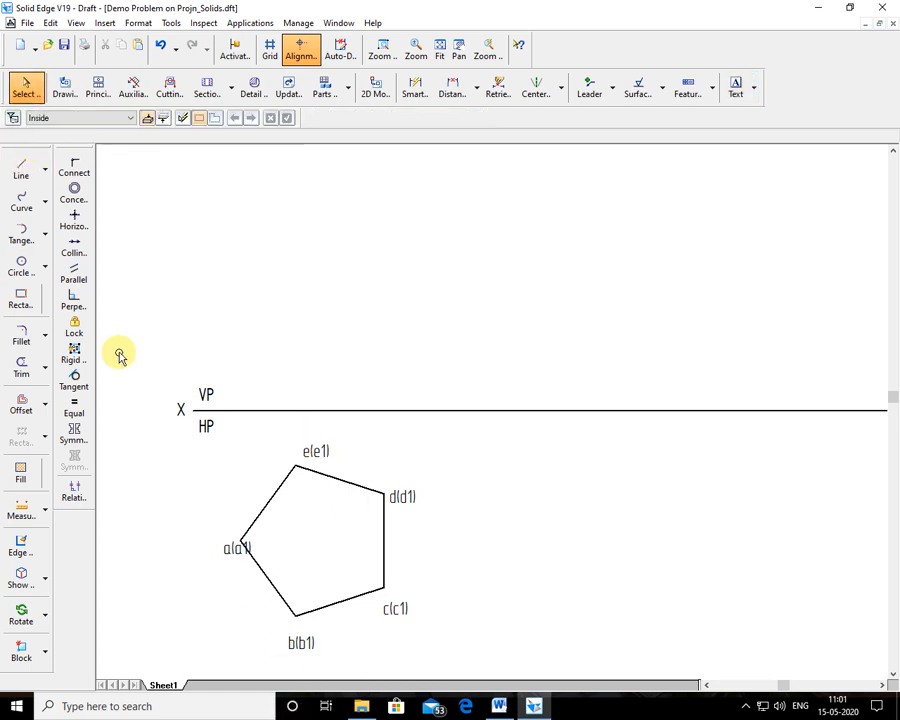
left_click(228, 550)
left_click(209, 553)
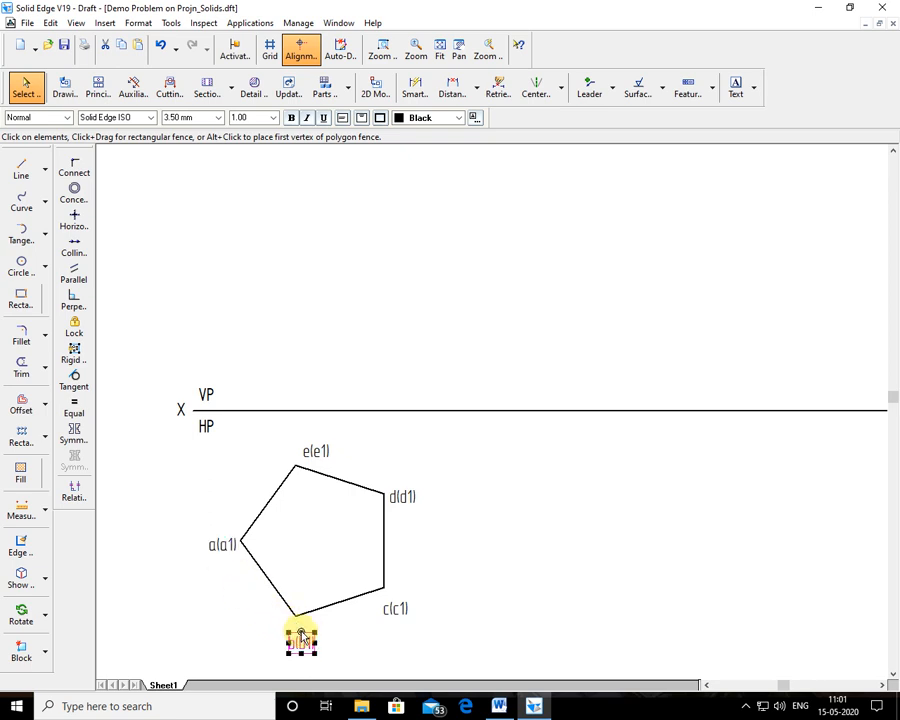
left_click(395, 612)
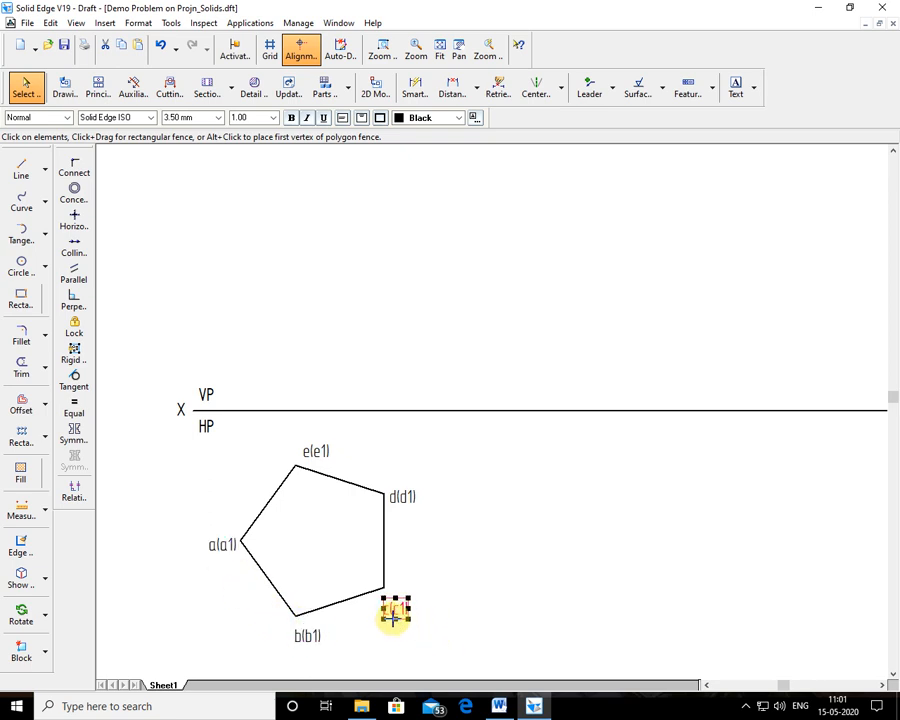
left_click(397, 612)
left_click_drag(405, 493, 402, 482)
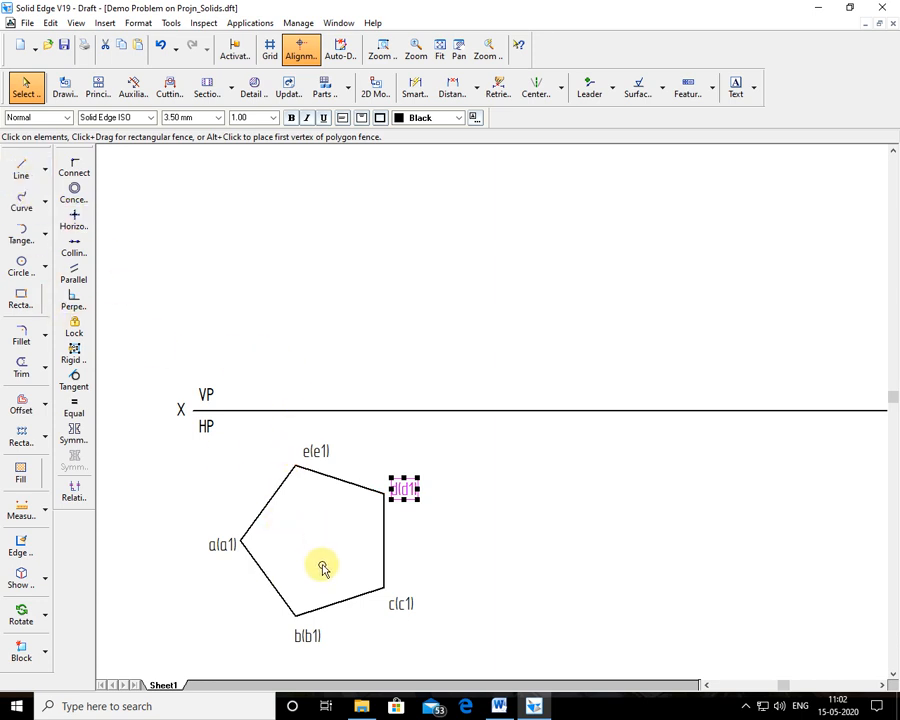
- Draw a 0.25 mm wide horizontal line from corner a(a1) to the midpoint of the pentagon's vertical side
left_click(24, 170)
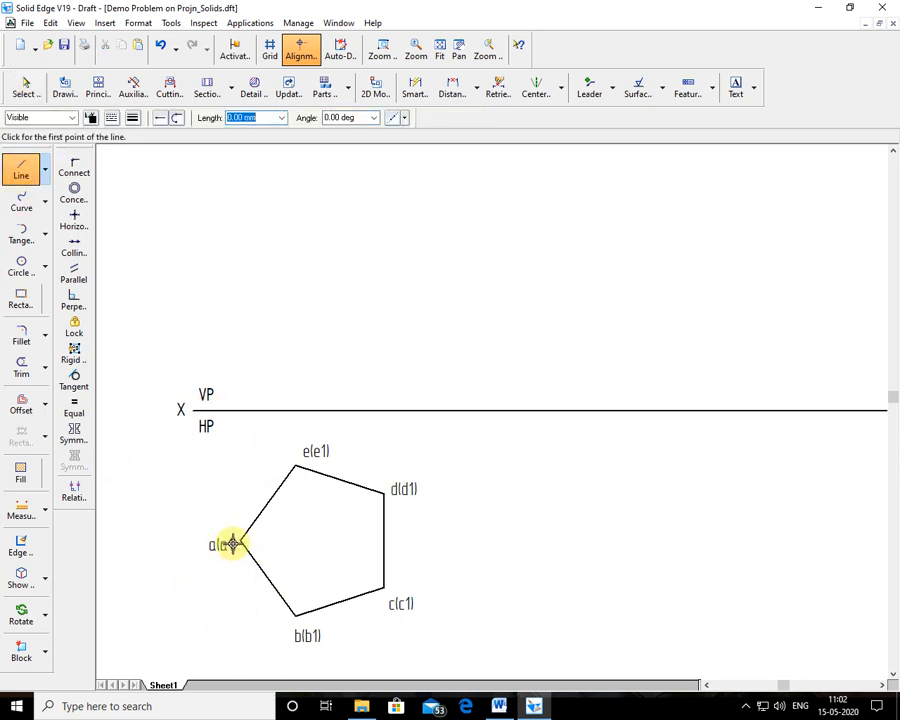
left_click(380, 50)
left_click_drag(153, 242, 462, 655)
key("l")
left_click(404, 533)
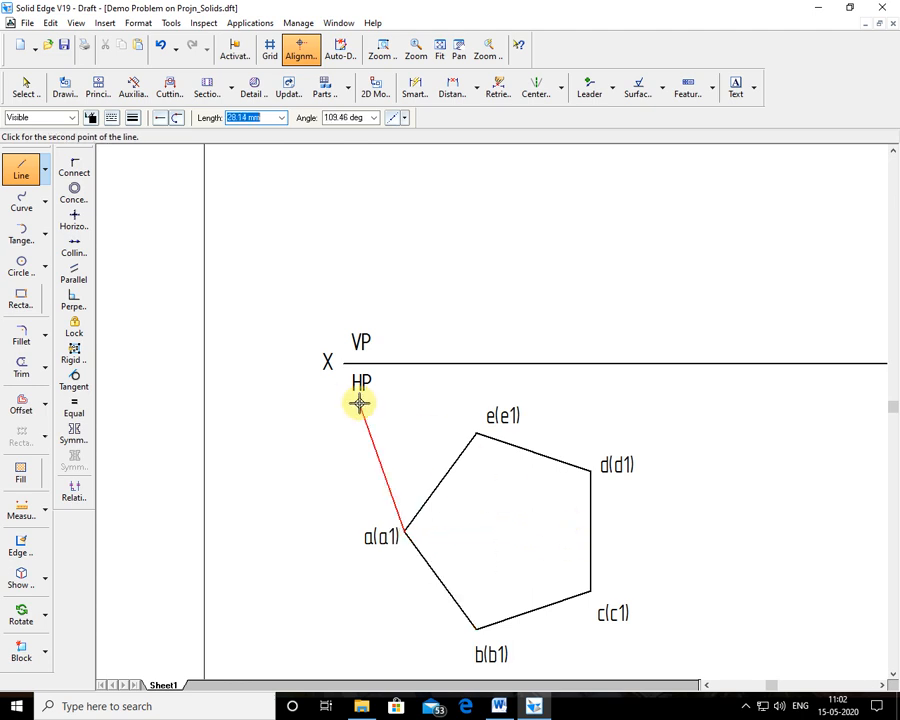
left_click(112, 118)
left_click(130, 120)
left_click(132, 118)
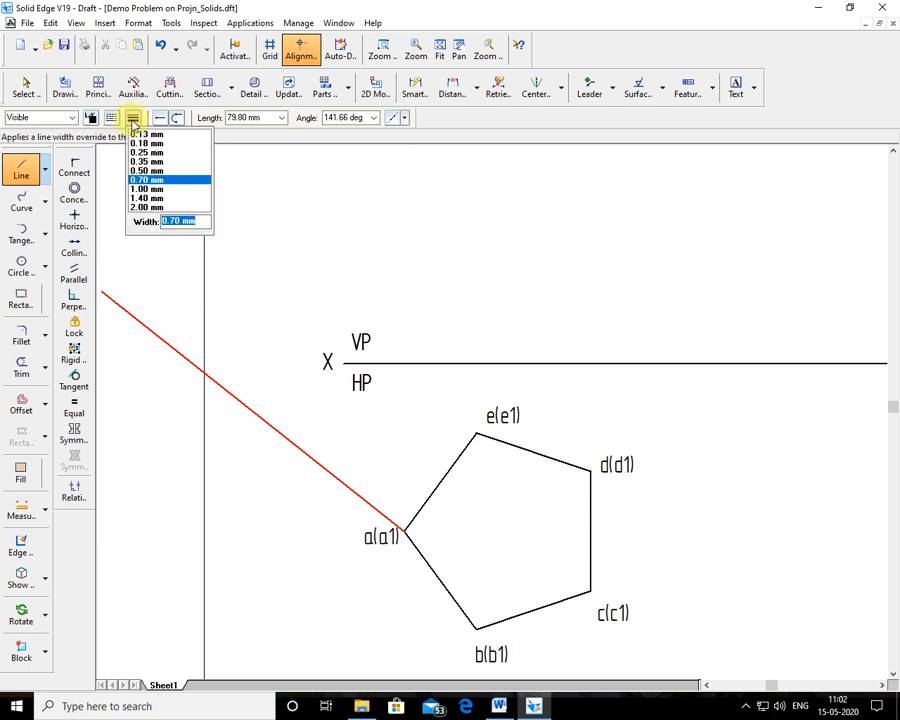
left_click(152, 162)
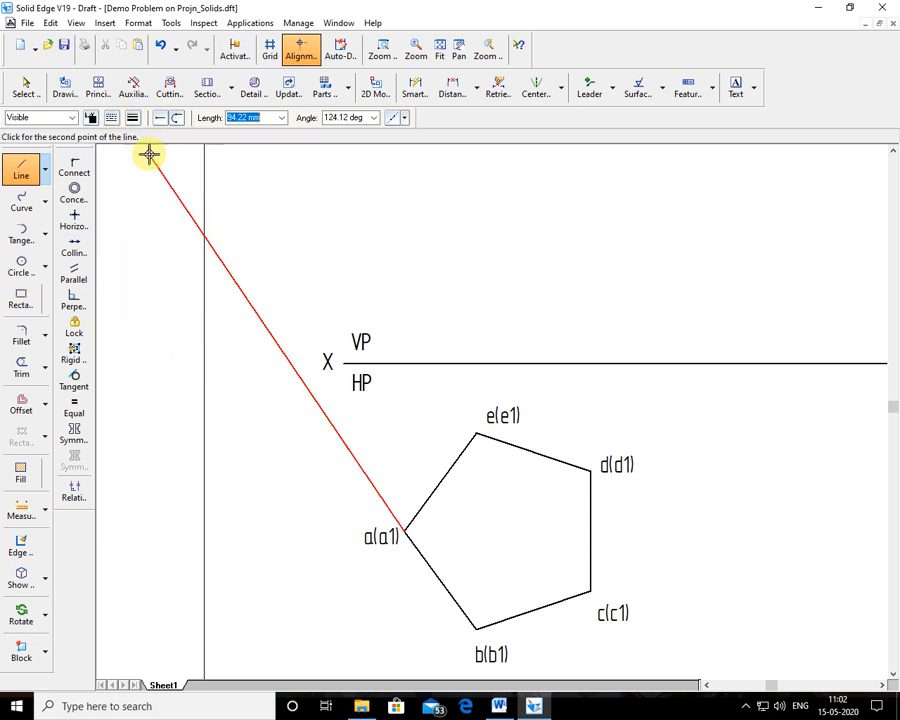
left_click(590, 531)
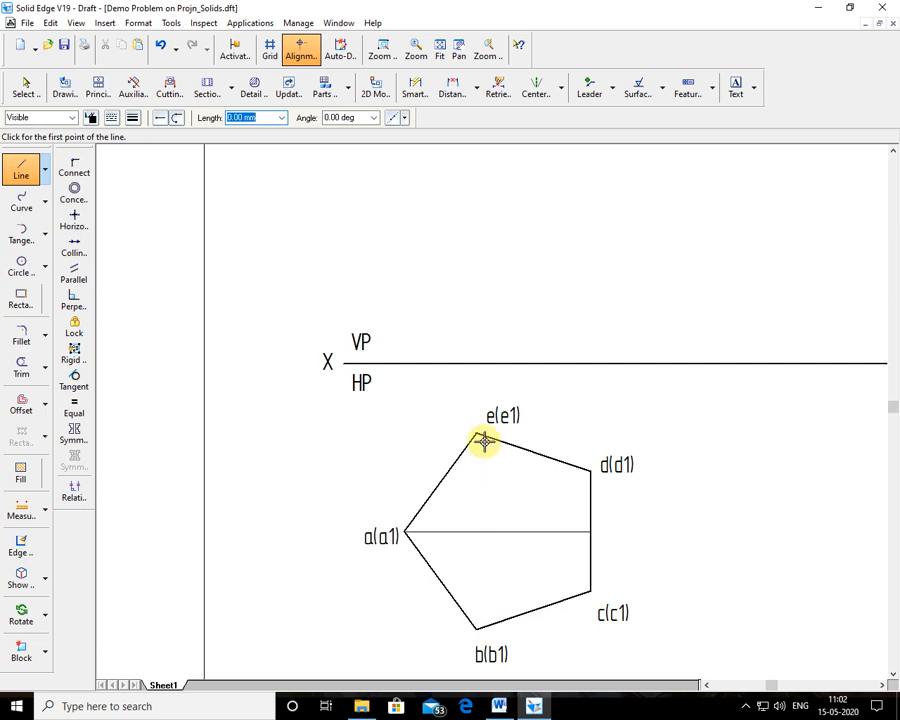
- Draw a line from corner b(b1) to the midpoint of the opposite side, and label the crossing point o(o1)
left_click(477, 628)
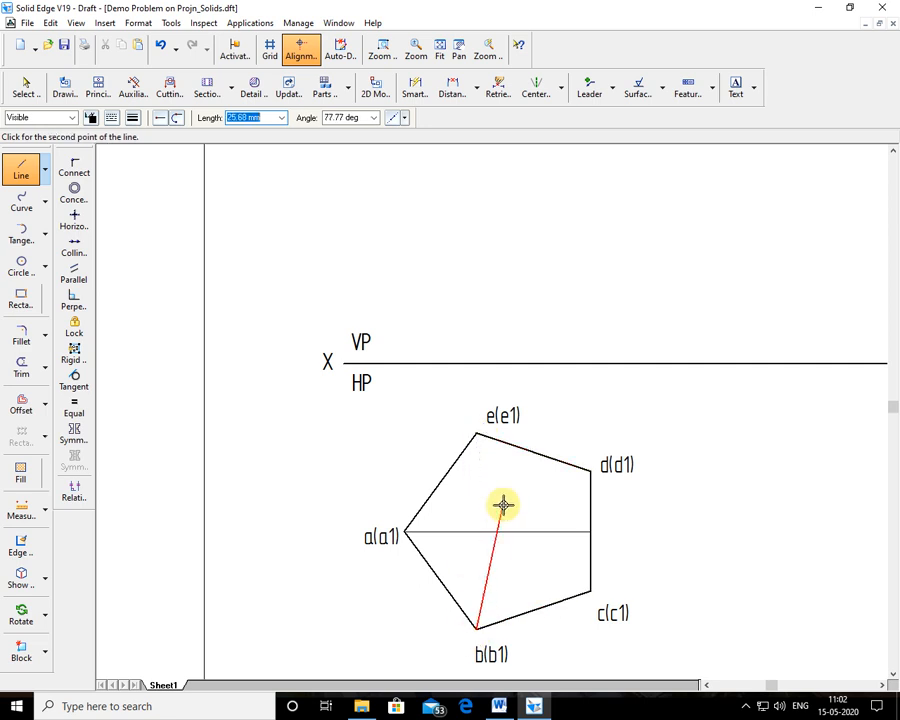
left_click(533, 454)
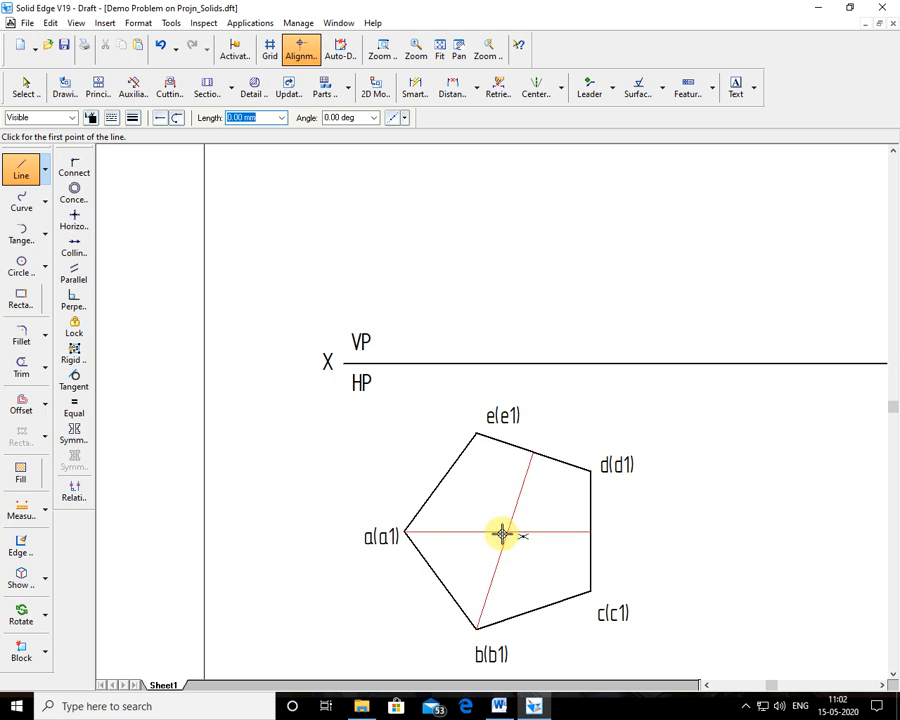
left_click(736, 88)
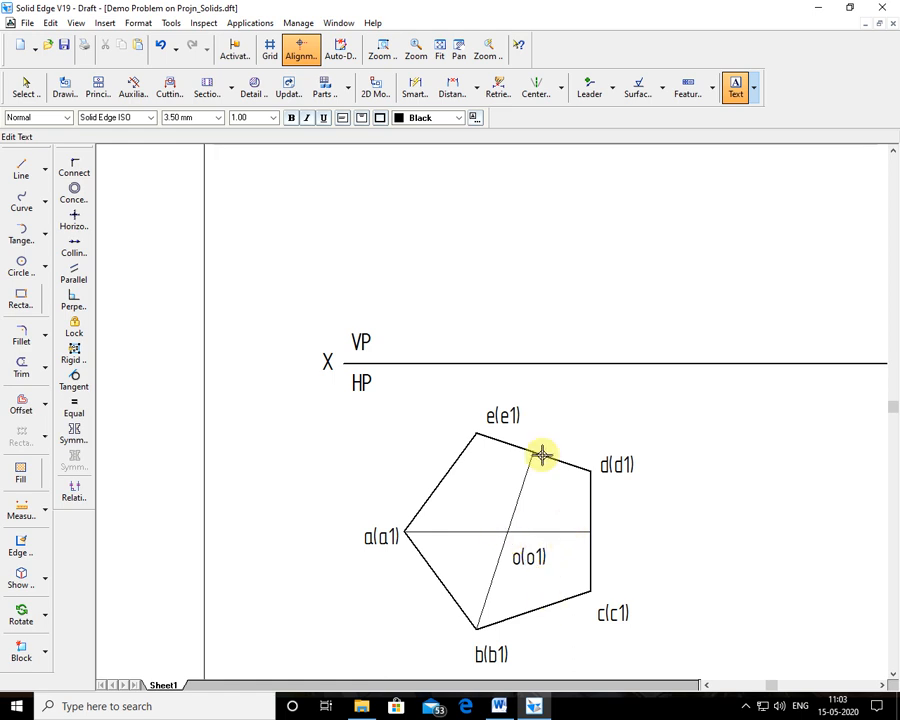
- Move label e(e1) to the upper left of its corner, and shift the HP, VP and X labels slightly left
left_click(27, 92)
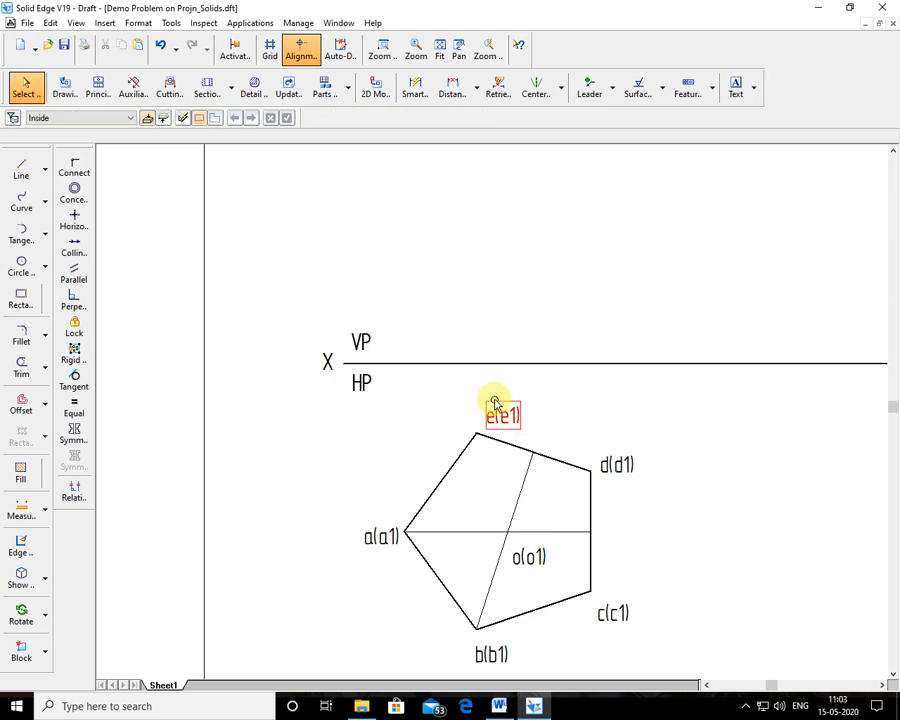
left_click_drag(494, 403, 442, 406)
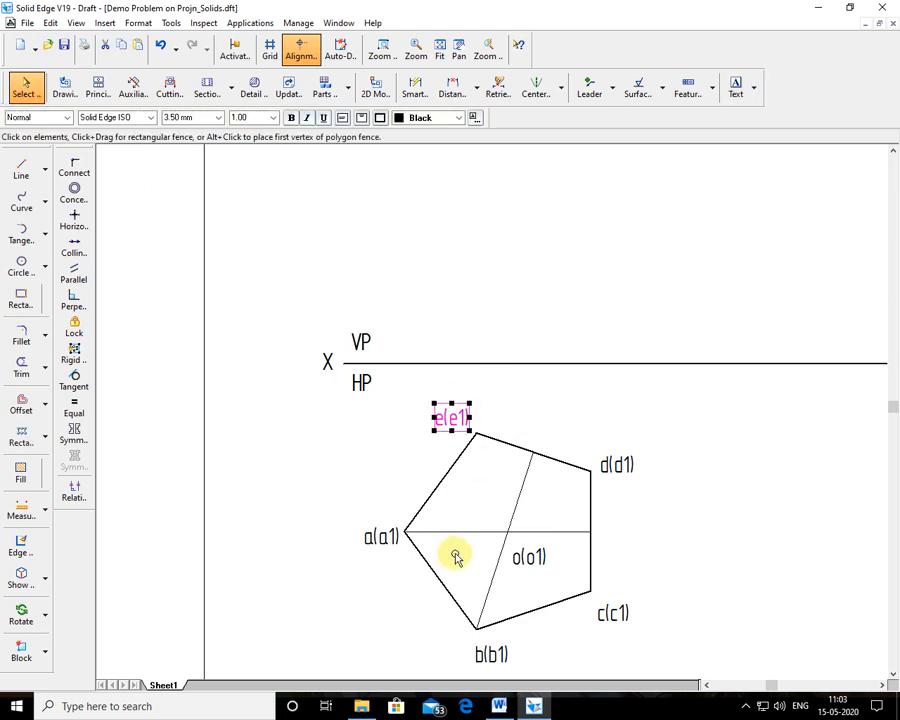
left_click_drag(357, 389, 343, 395)
left_click_drag(358, 345, 326, 367)
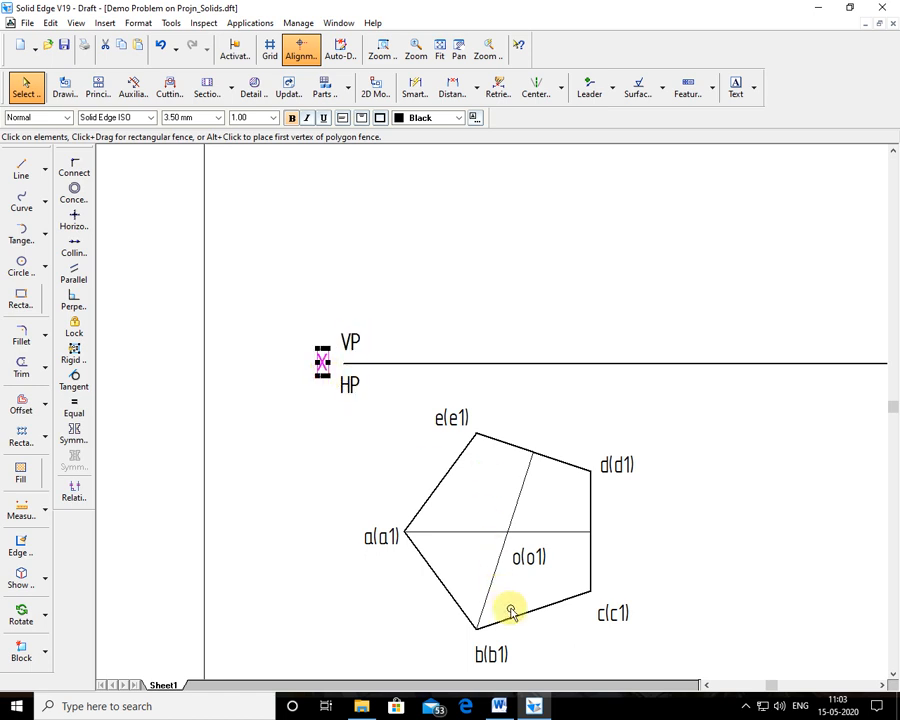
left_click(439, 48)
left_click(379, 48)
left_click_drag(170, 165, 405, 578)
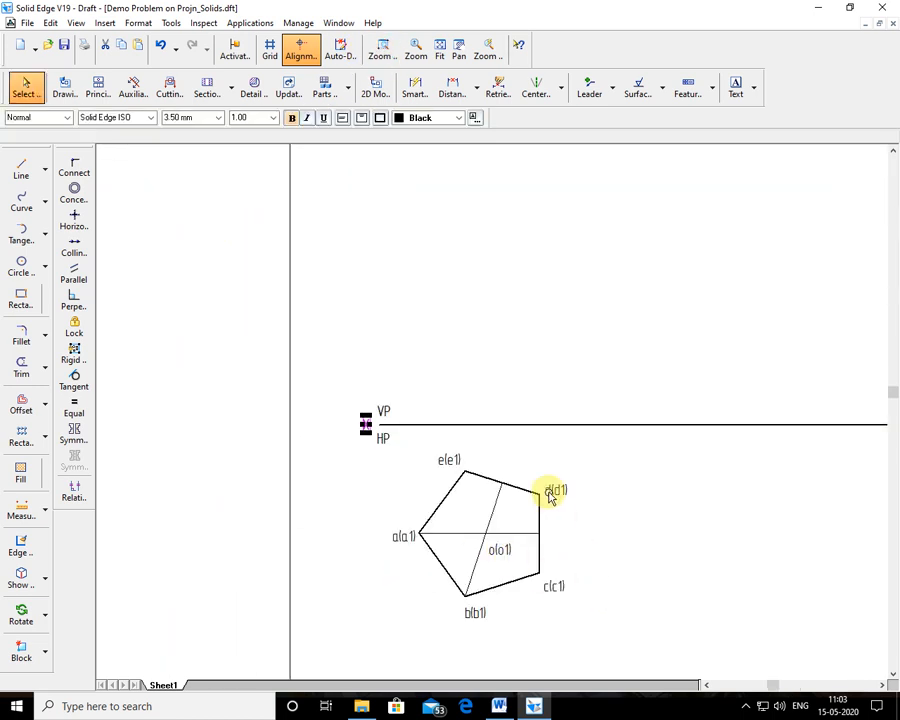
left_click(24, 171)
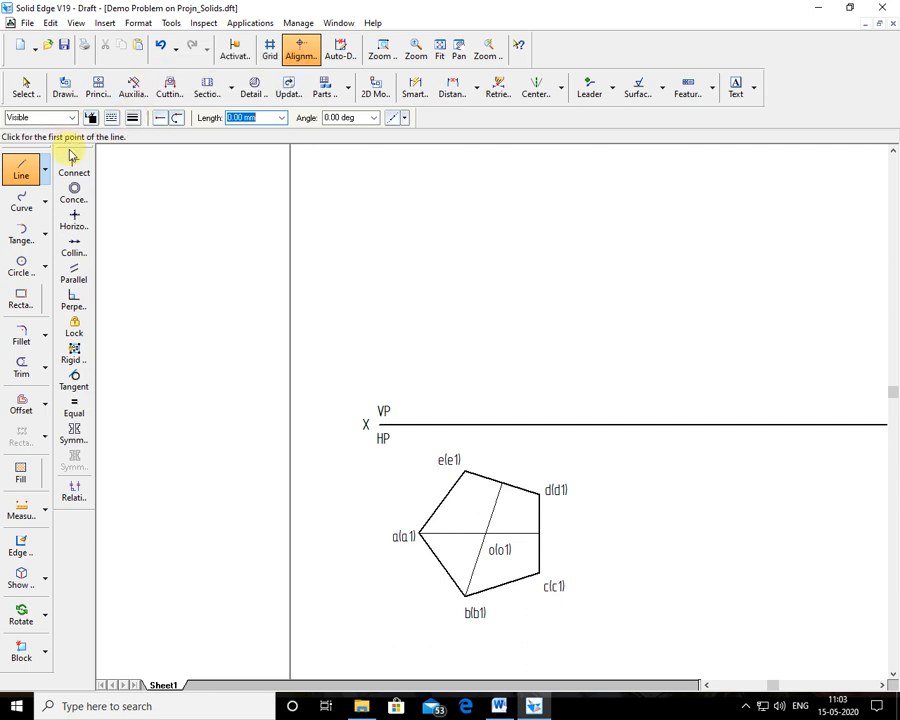
left_click(111, 117)
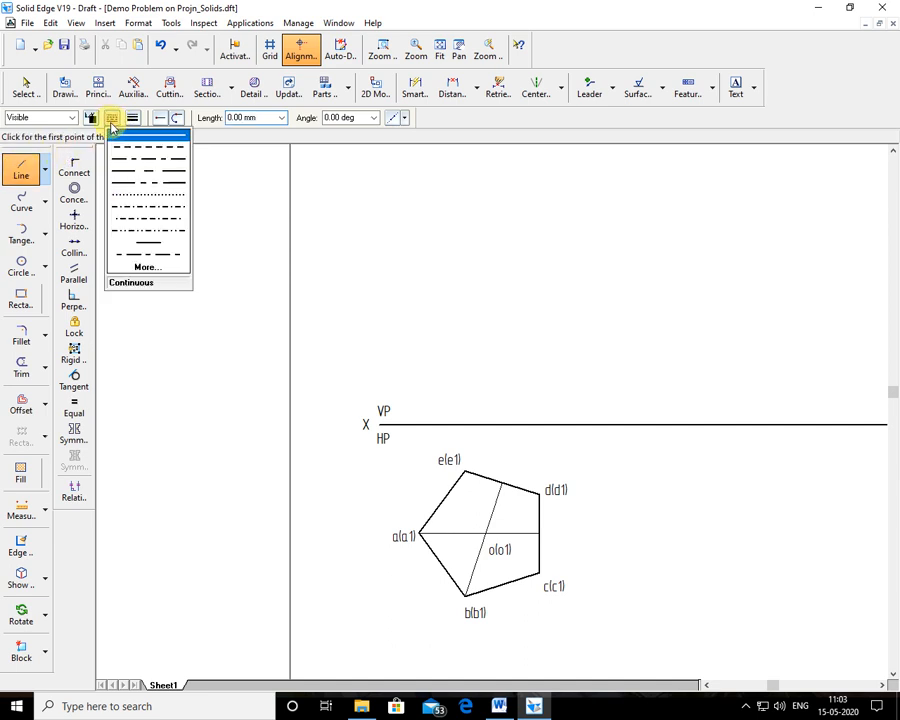
left_click(132, 117)
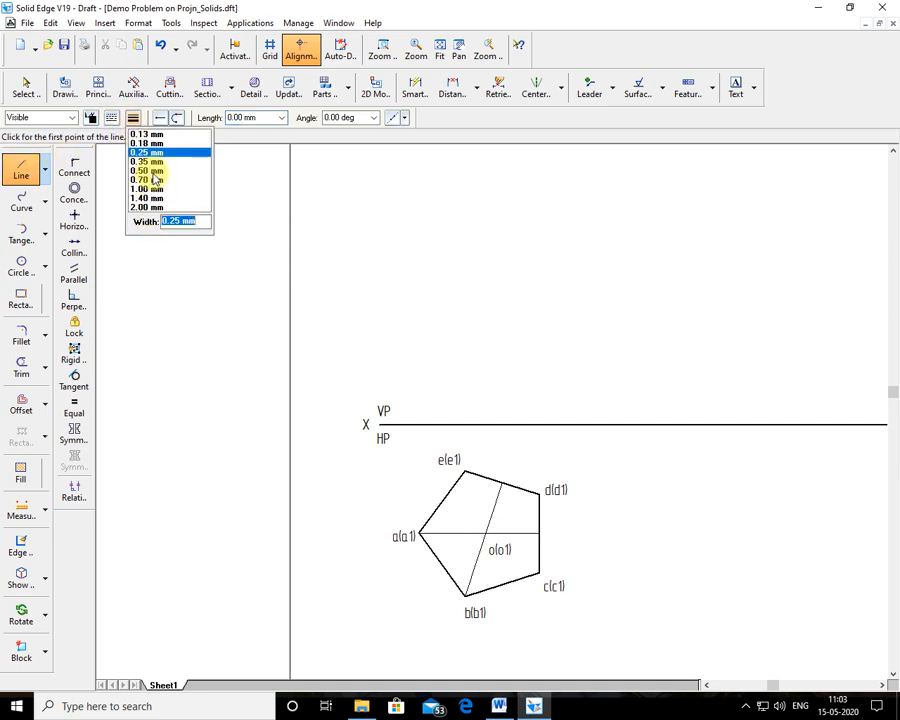
left_click(155, 180)
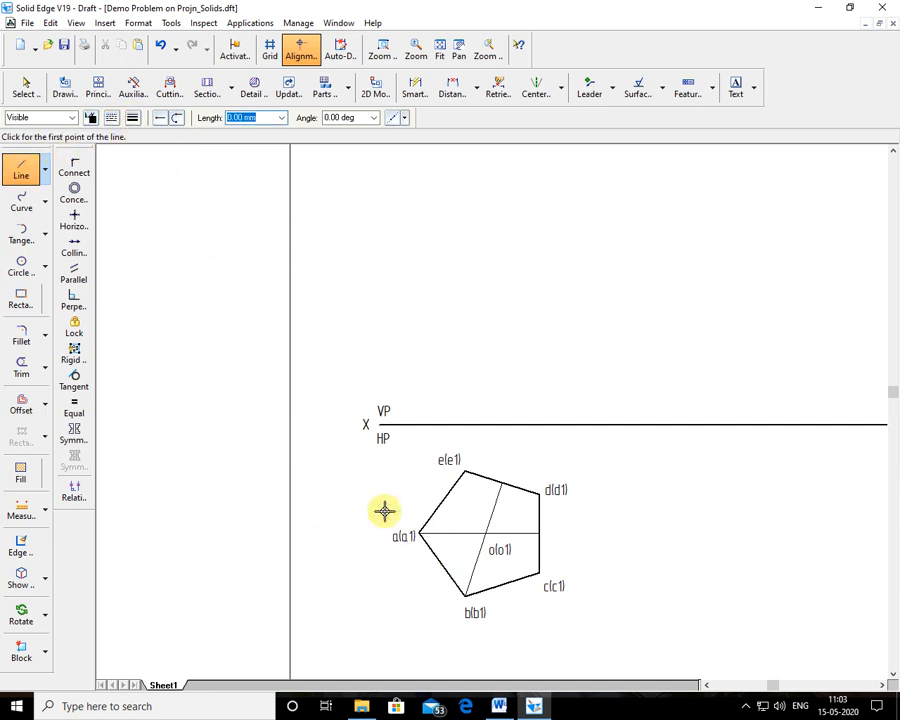
- Select all five sides of the pentagon and give them a thicker line width
left_click(26, 88)
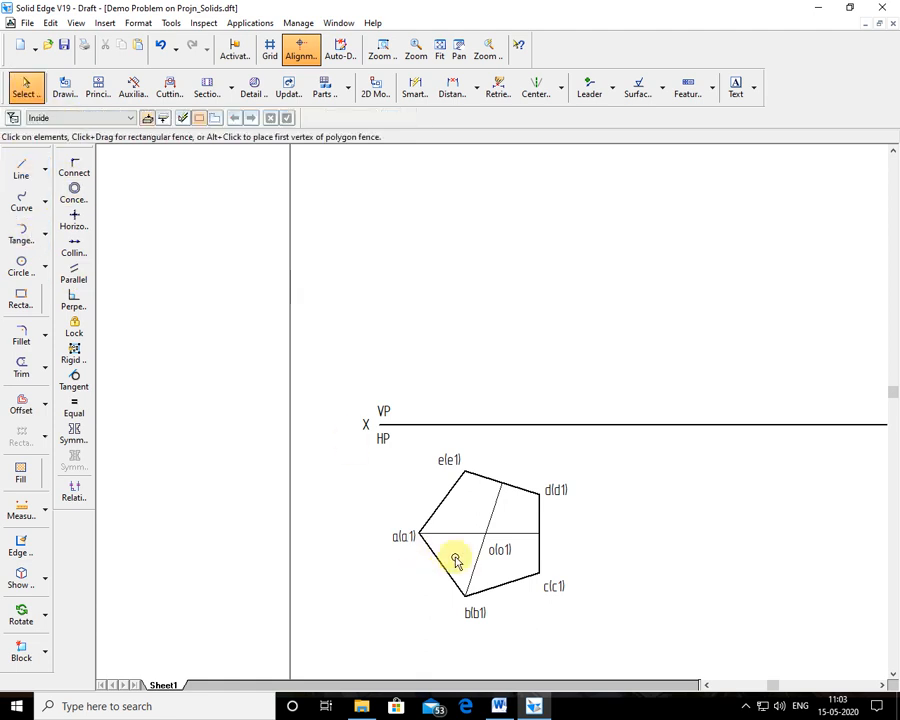
left_click(446, 502)
left_click(488, 478, "ctrl")
left_click(541, 520, "ctrl")
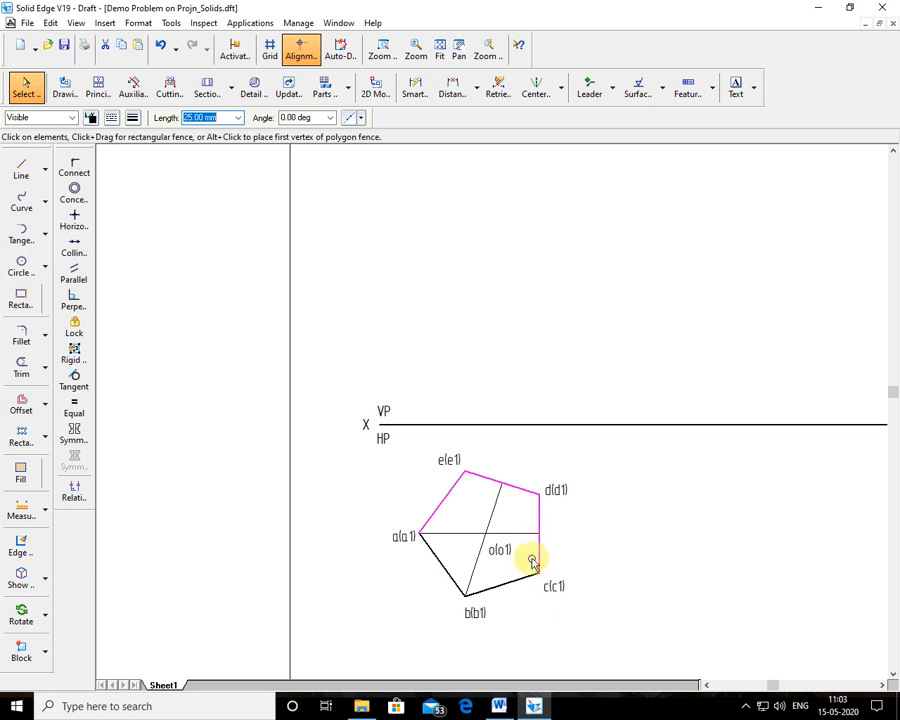
left_click(518, 582, "ctrl")
left_click(438, 566, "ctrl")
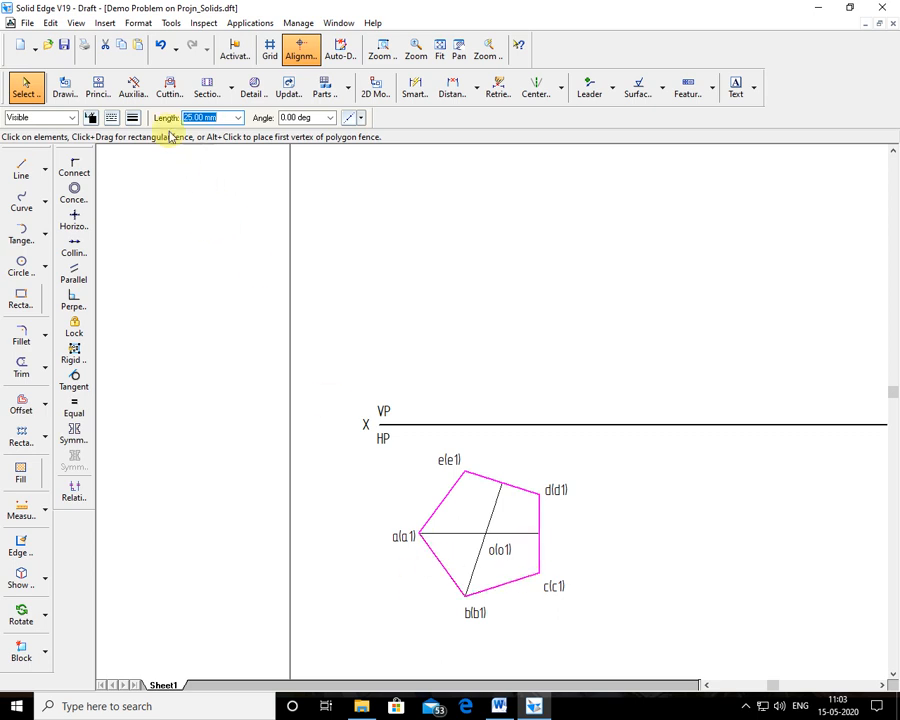
left_click(133, 117)
left_click(148, 198)
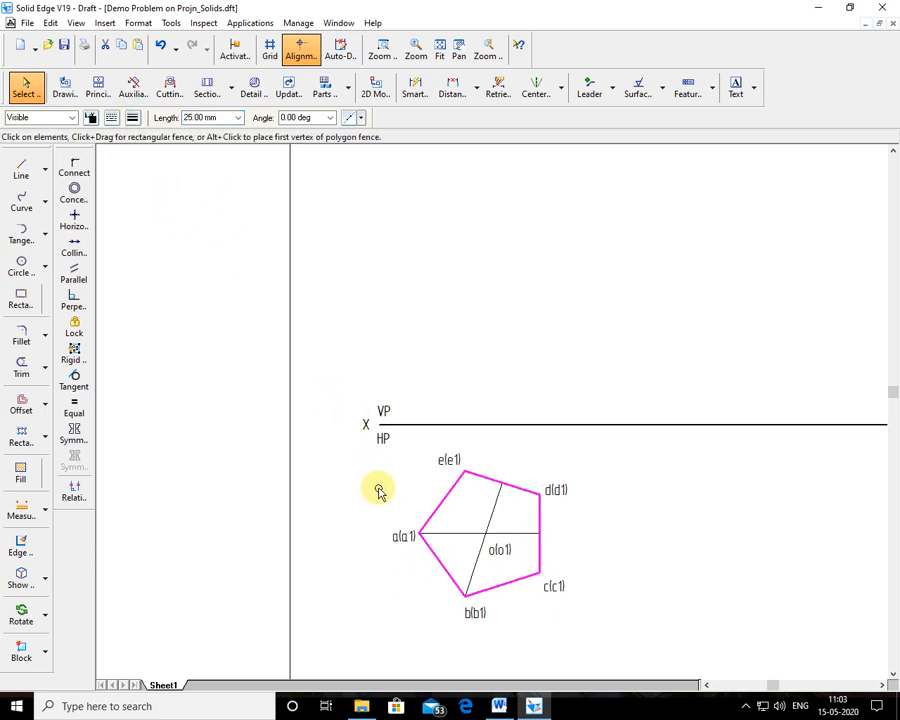
left_click(384, 524)
- Draw thin vertical projectors from corner a(a1) and from corner b(b1) through e(e1) up to the XY line
left_click(16, 172)
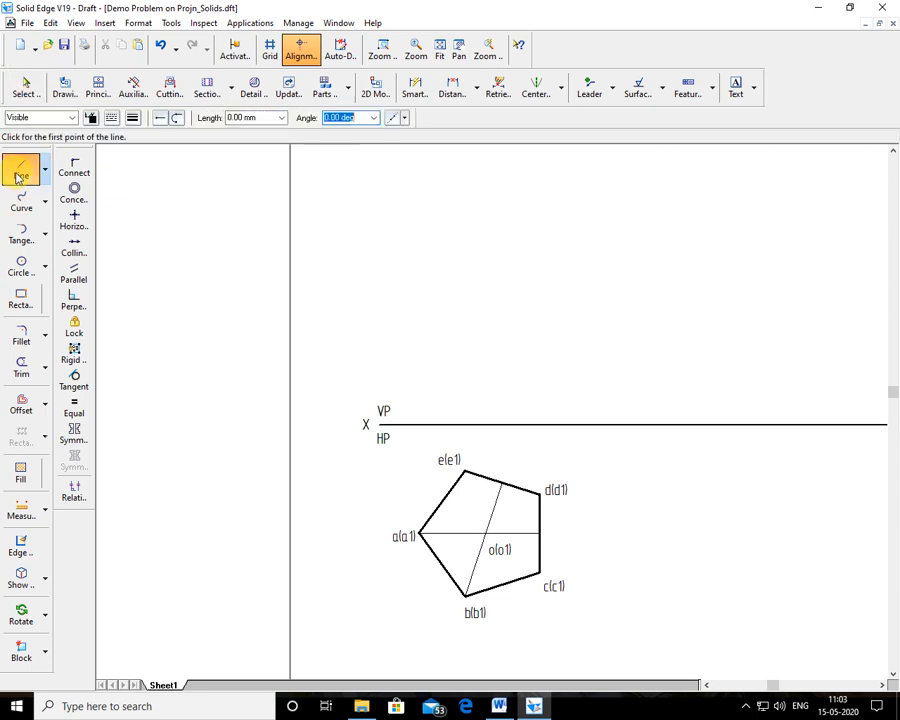
left_click(134, 117)
left_click(147, 170)
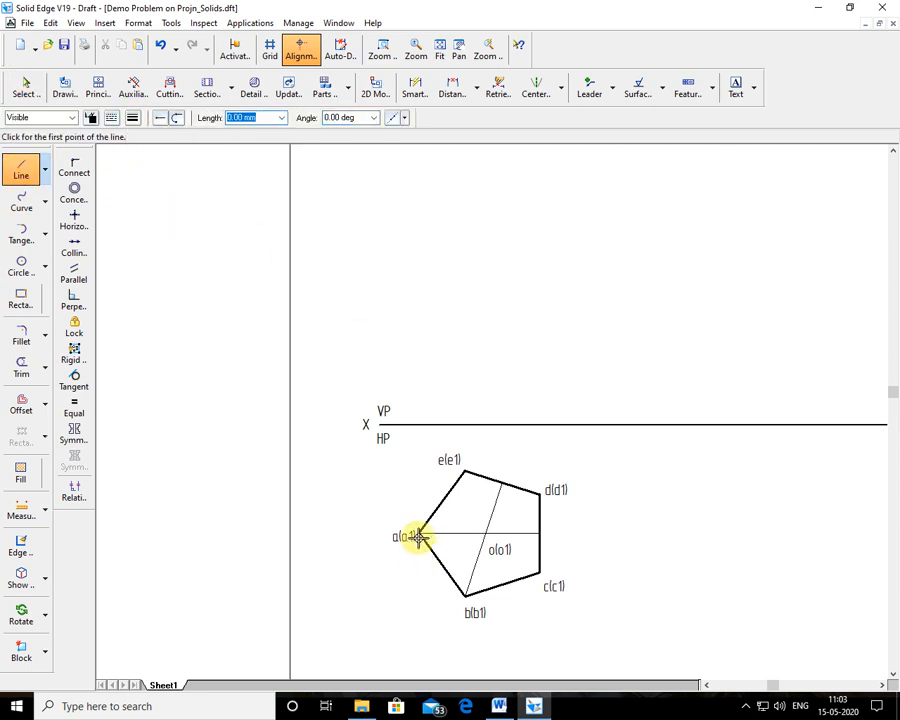
left_click(418, 535)
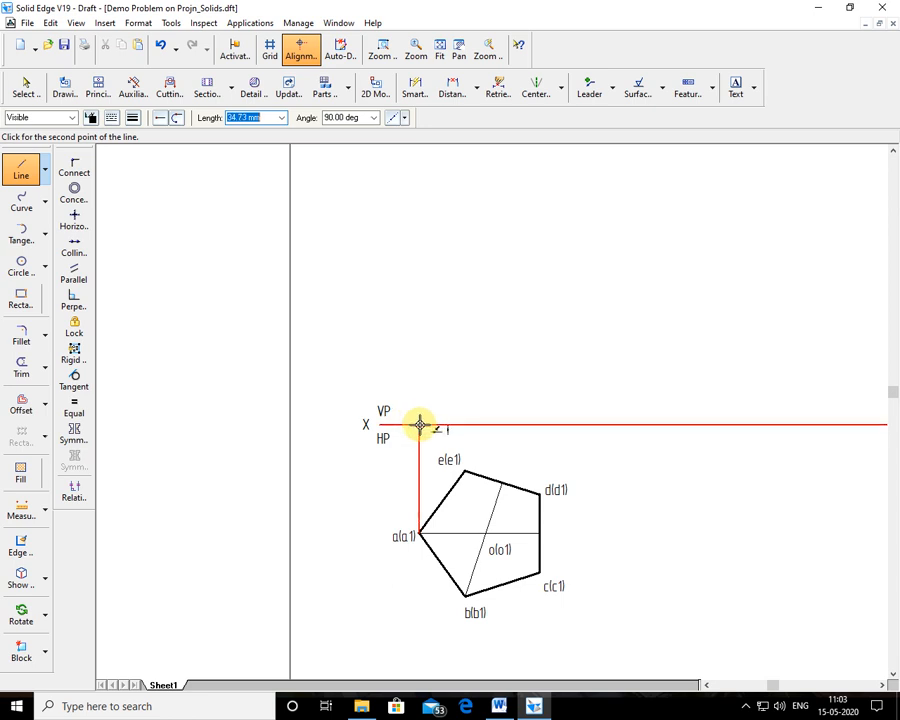
left_click(419, 425)
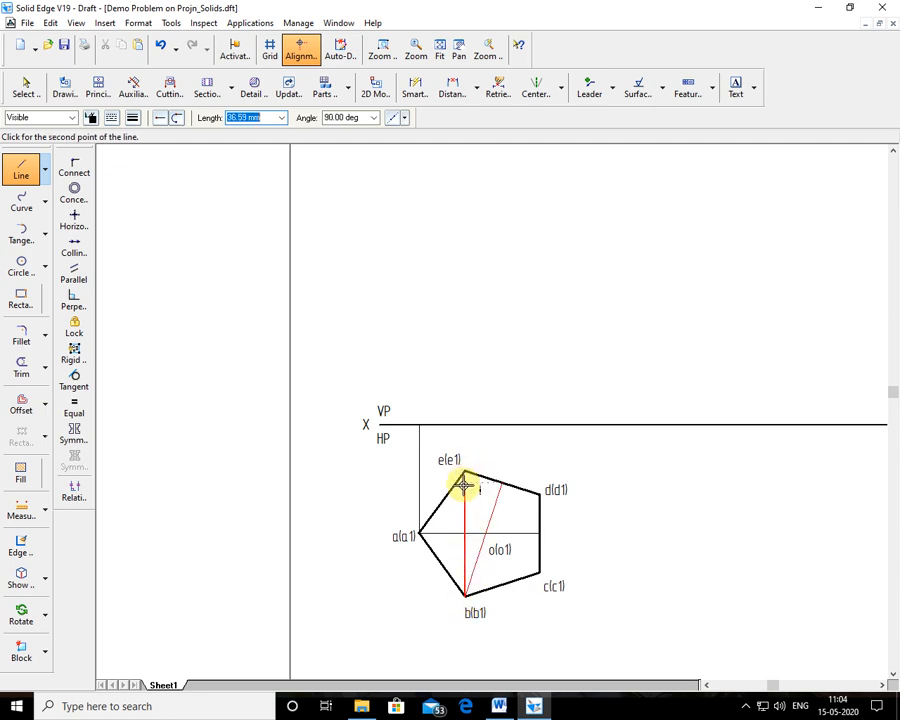
left_click(464, 425)
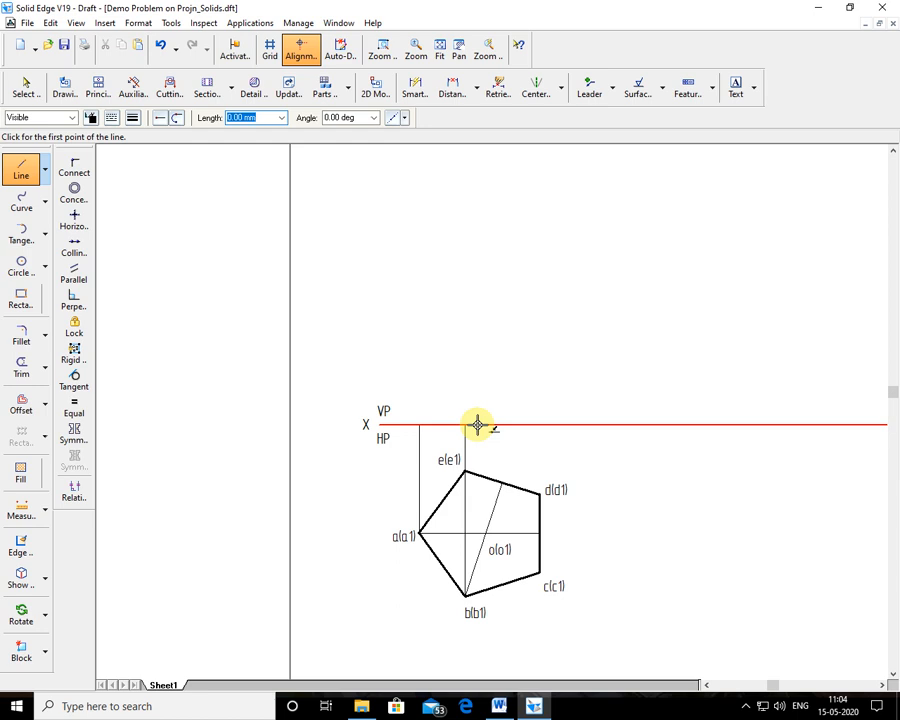
- Draw vertical projectors from corner d(d1) and from centre o(o1) up to the XY line
left_click(746, 708)
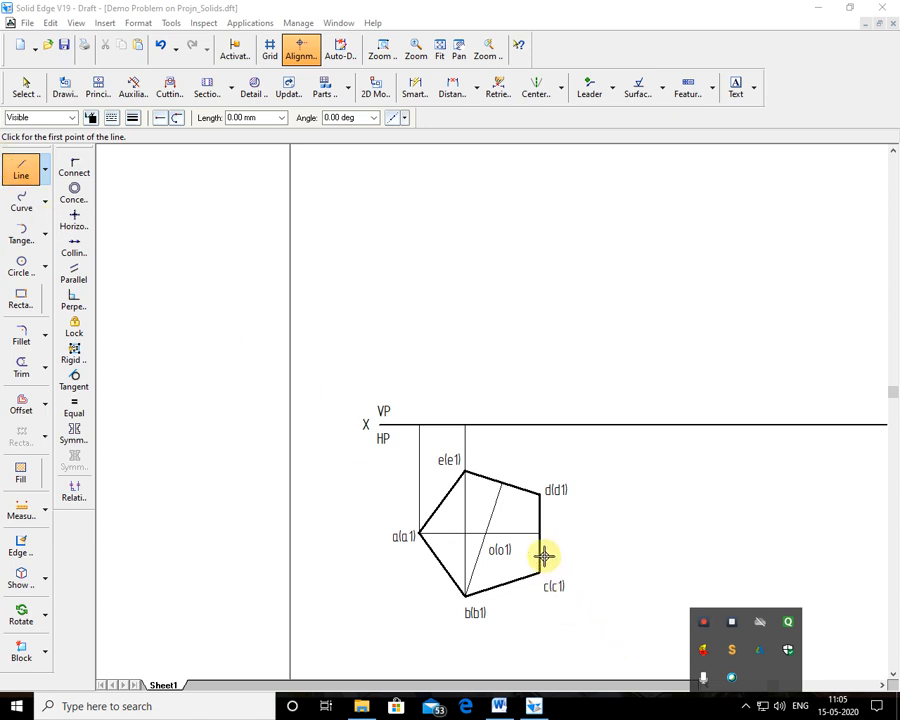
left_click(541, 490)
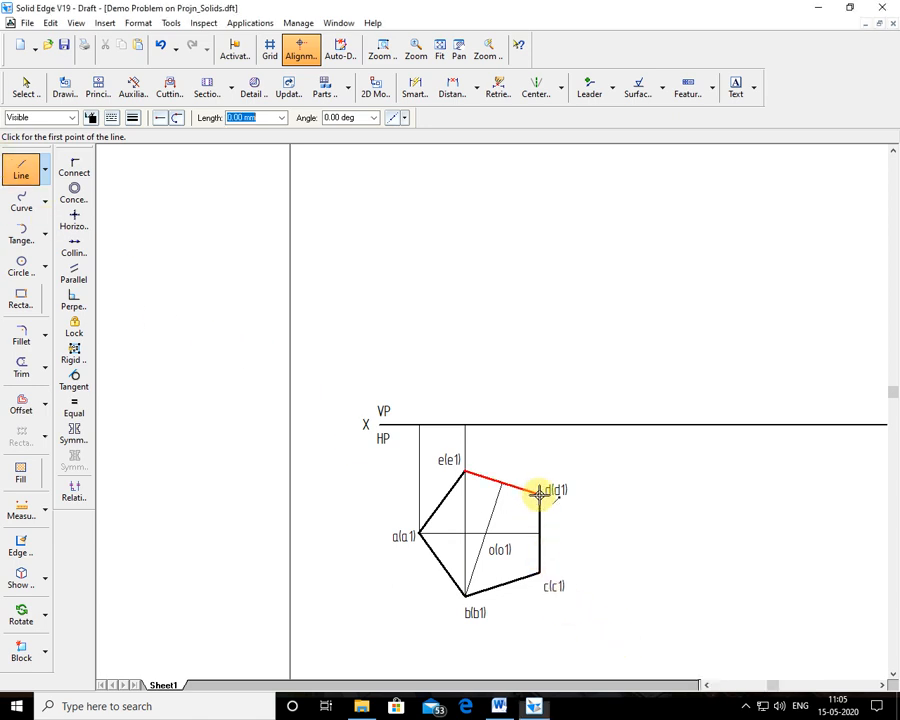
left_click(539, 424)
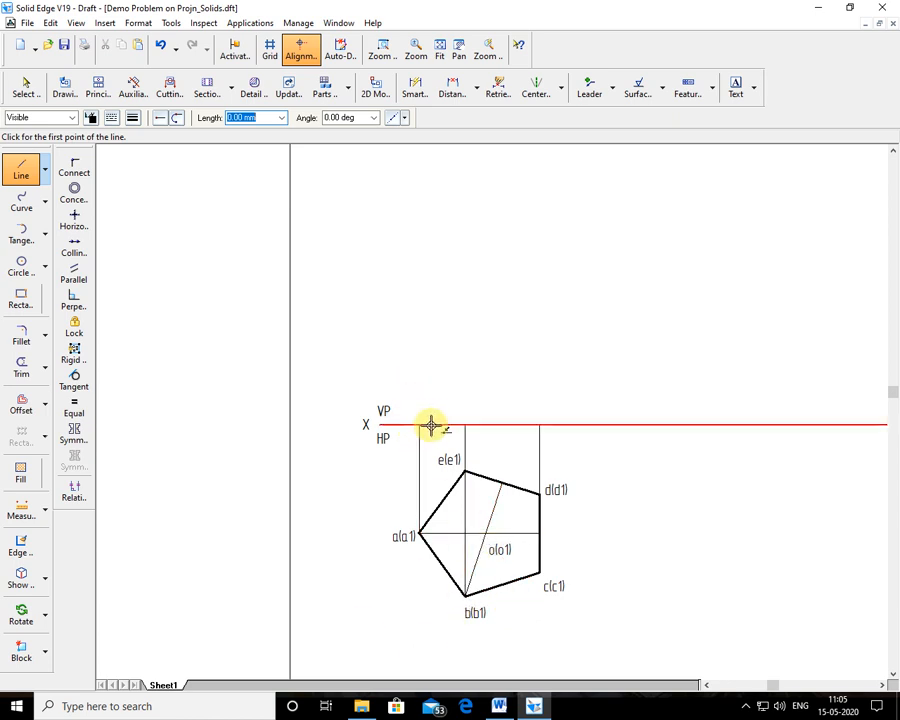
left_click(486, 535)
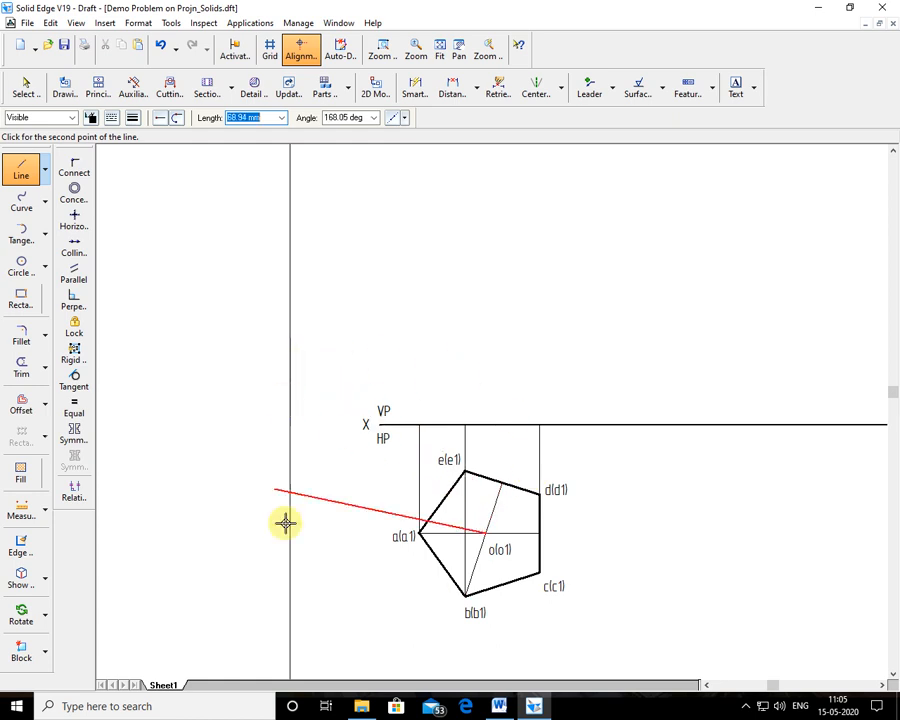
left_click(499, 706)
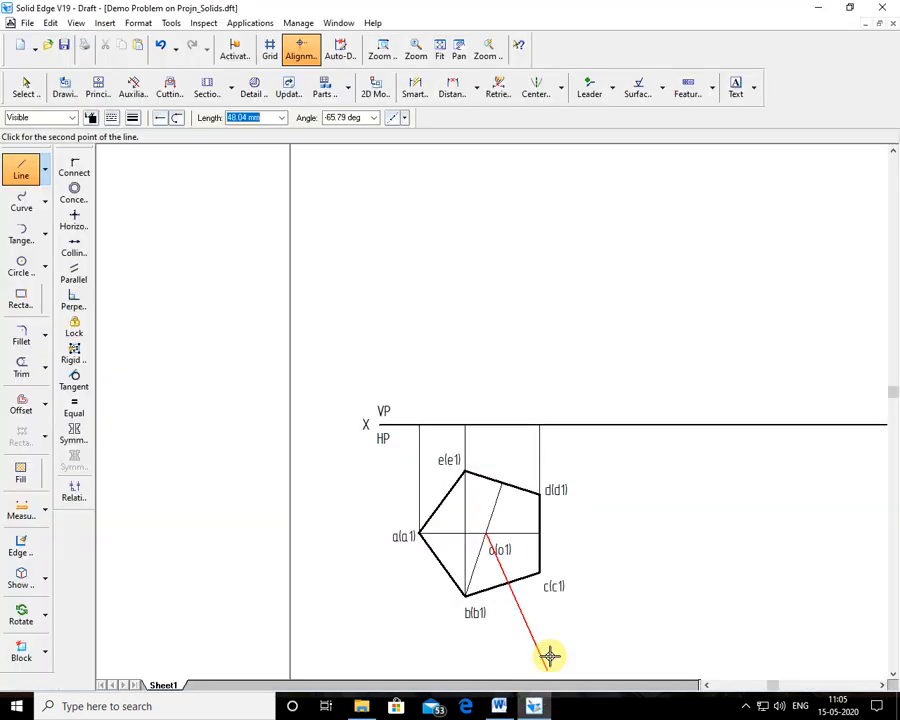
left_click(534, 706)
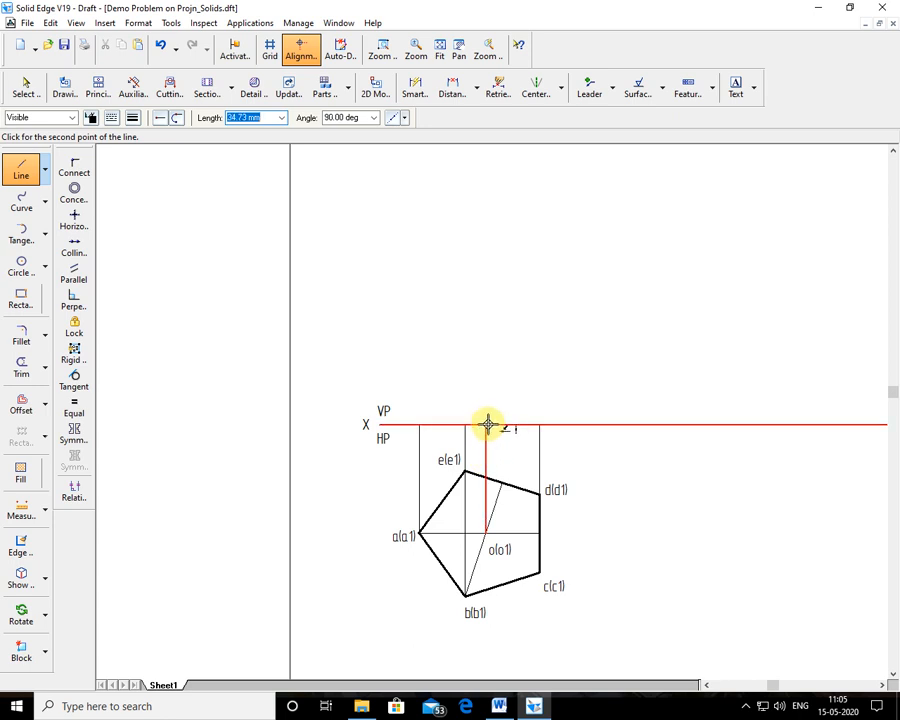
left_click(487, 425)
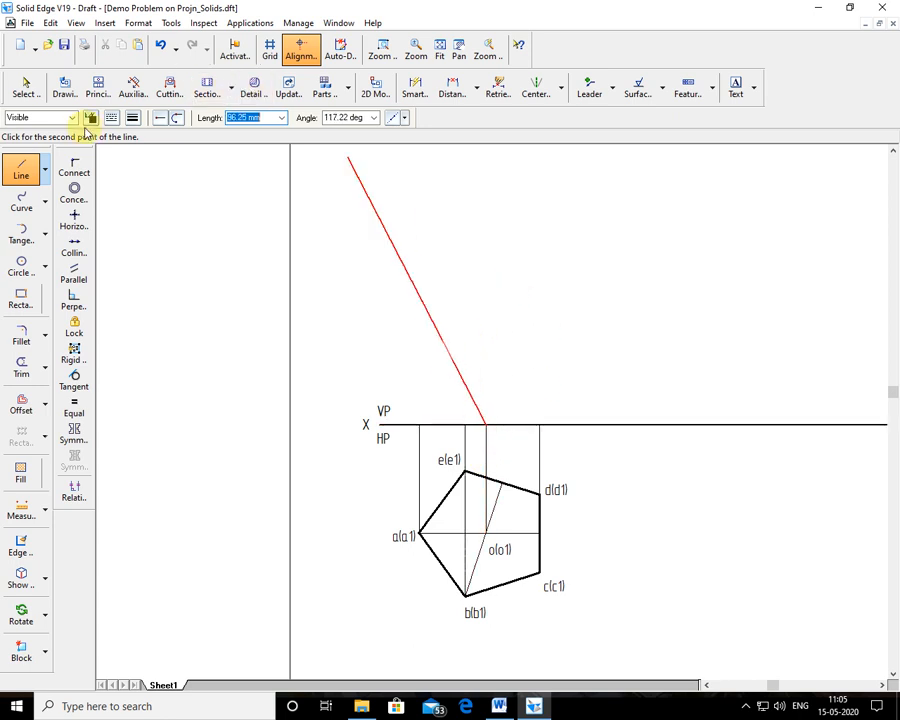
- Draw a 60 mm vertical chain-line axis upward from the centre projector's intersection with the XY line
left_click(115, 120)
left_click(132, 146)
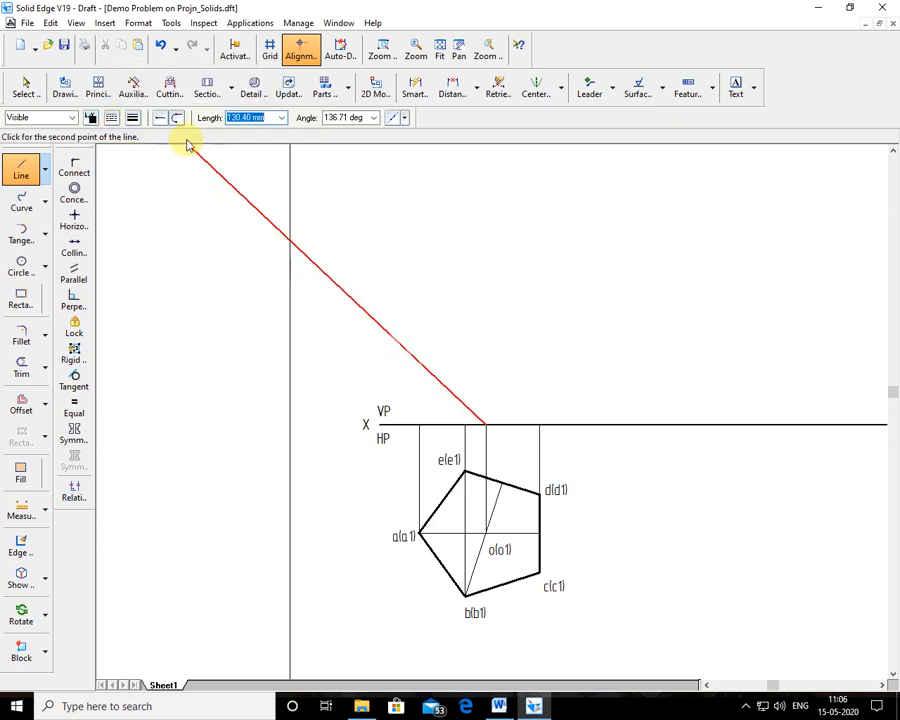
left_click(282, 118)
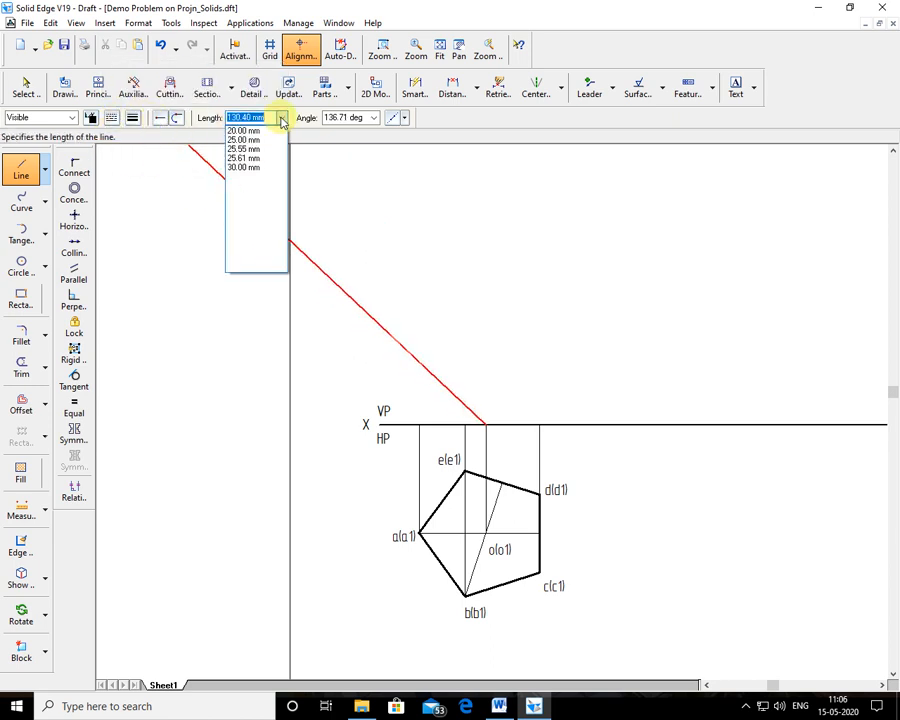
type("60")
key("Tab")
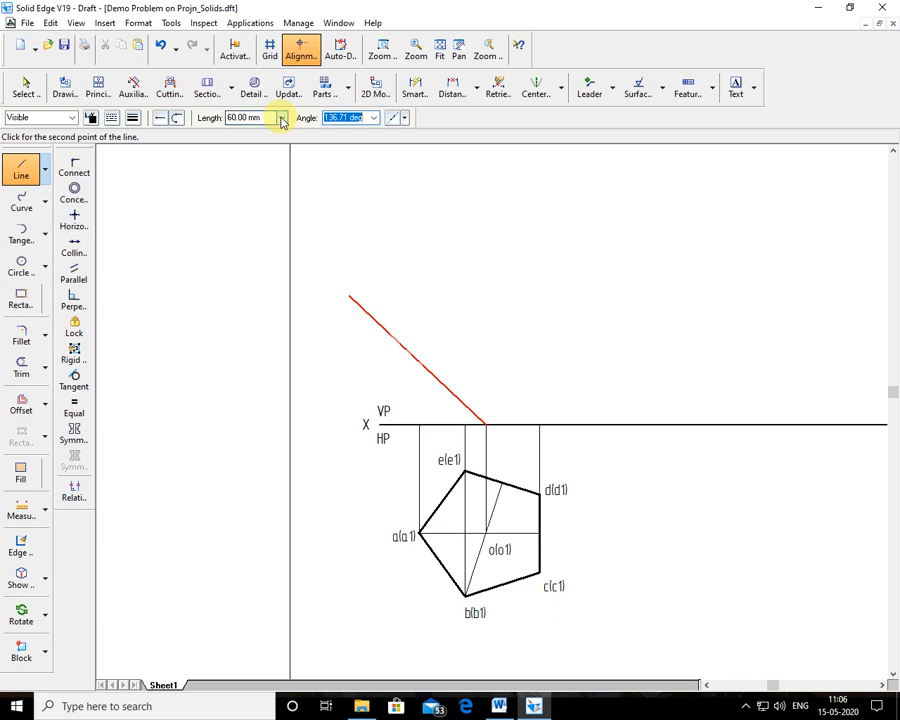
left_click(489, 213)
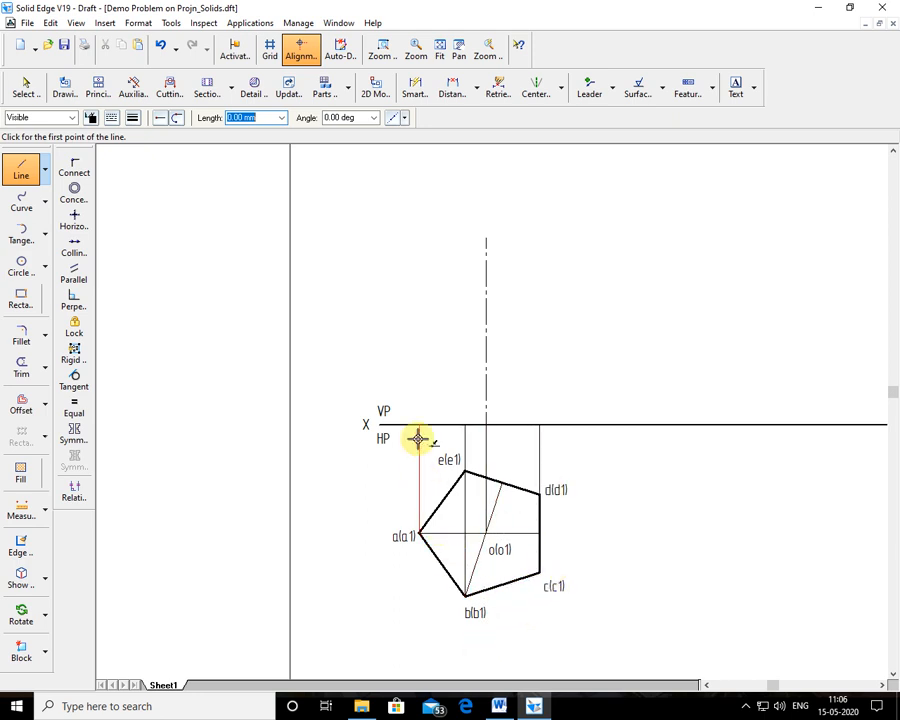
- Draw the front view's left, top and right edges in thick continuous lines, from projector a(a1) across to projector d(d1), level with the axis top
left_click(112, 117)
left_click(132, 117)
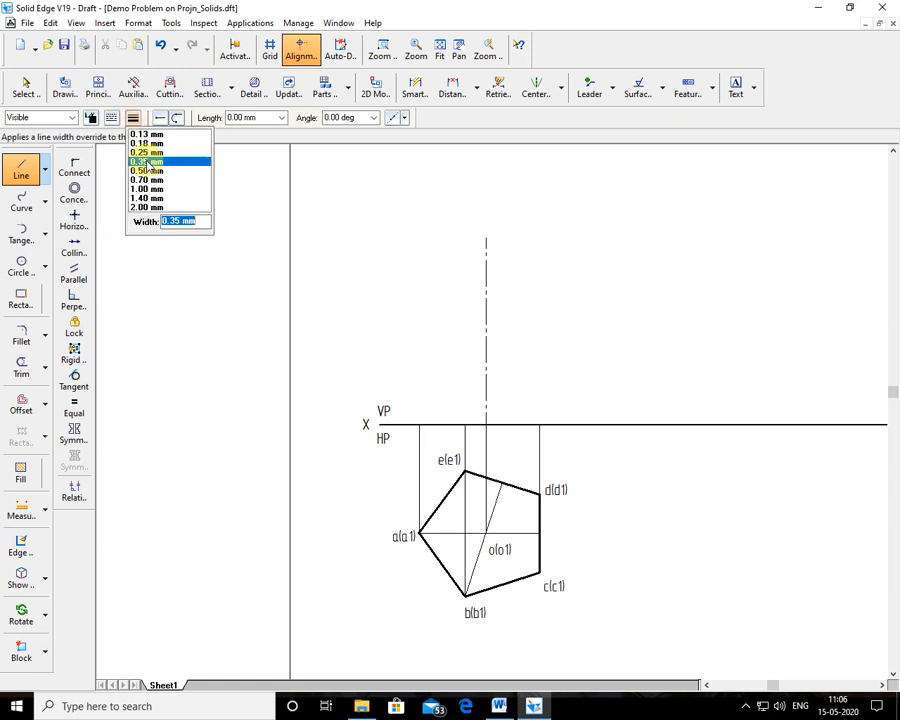
left_click(150, 197)
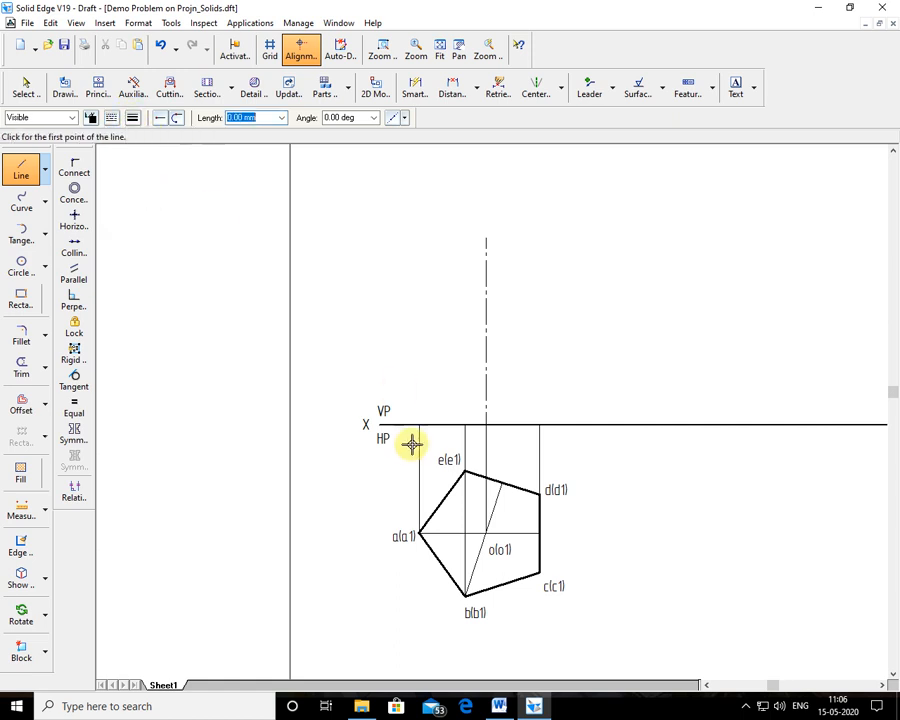
left_click(419, 425)
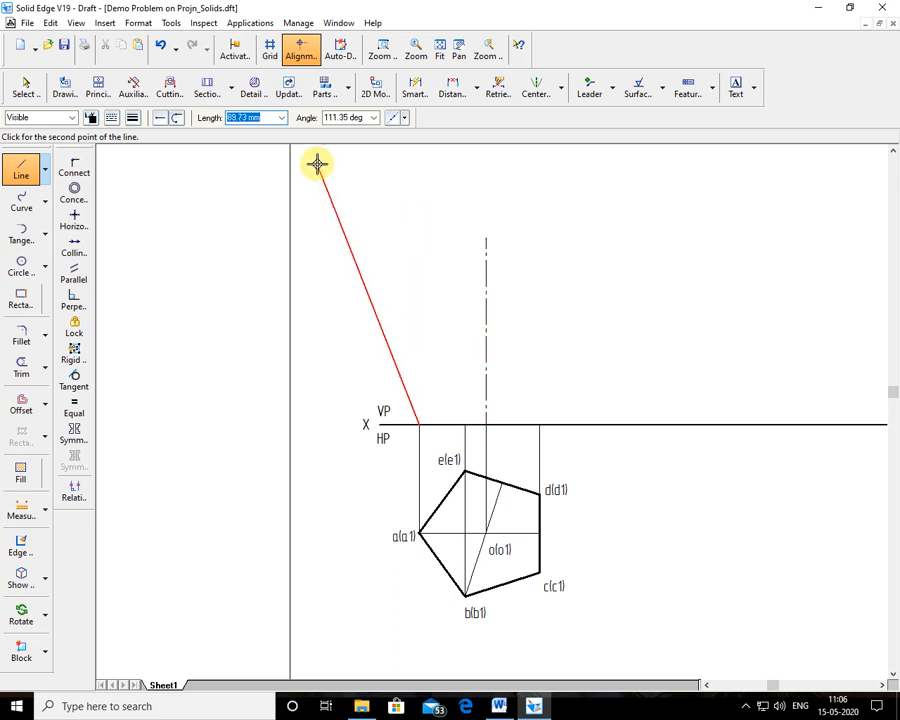
left_click(419, 237)
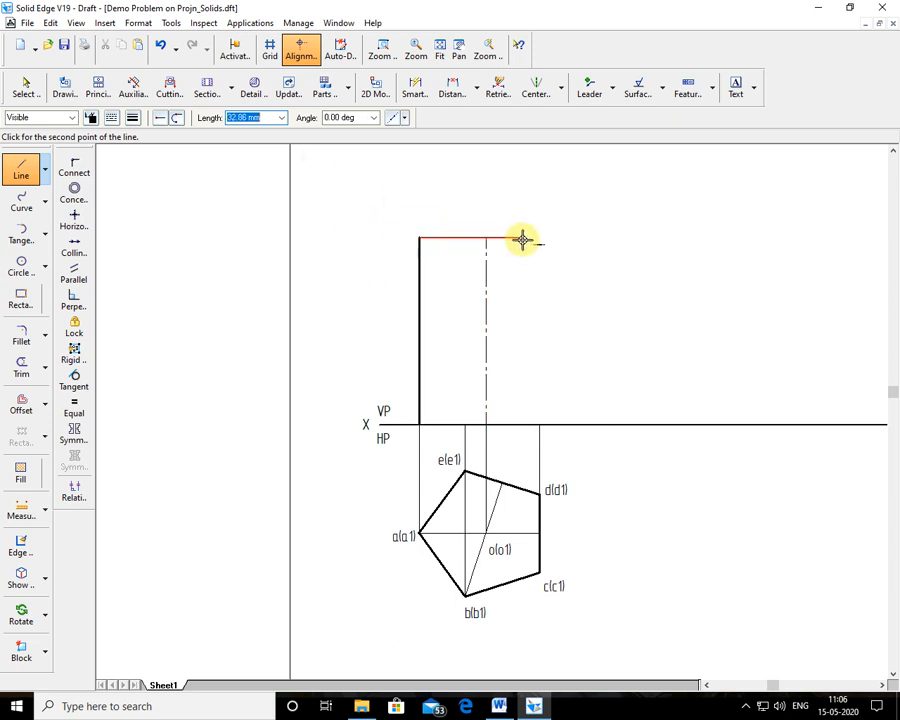
left_click(540, 237)
left_click(540, 424)
right_click(540, 424)
- Draw the front view's base edge along the XY line and the vertical edge above projector b(b1)-e(e1) up to the top edge
left_click(540, 424)
left_click(419, 424)
right_click(419, 424)
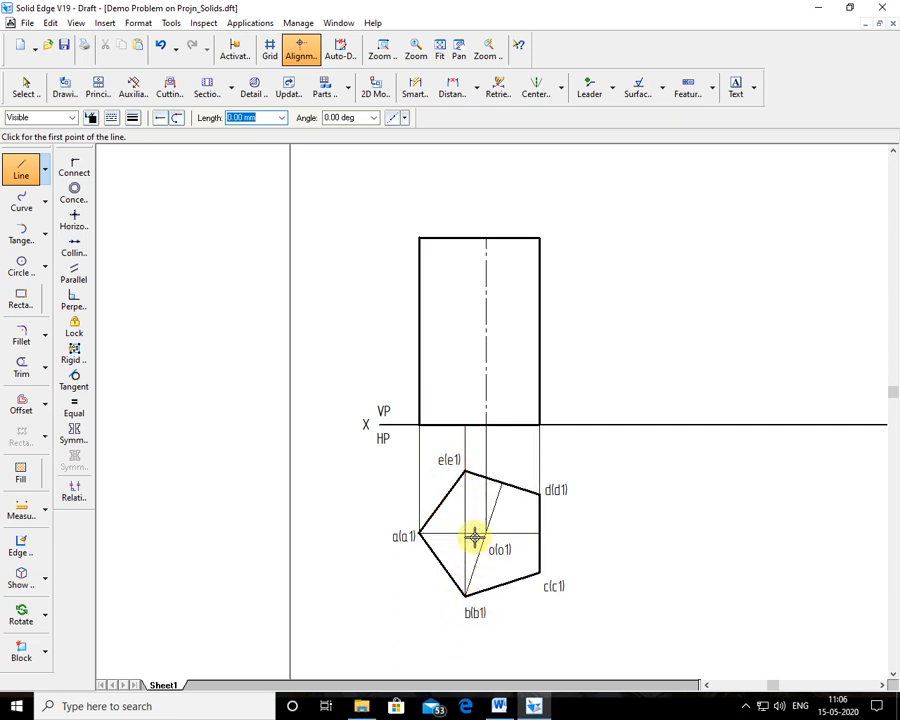
left_click(466, 426)
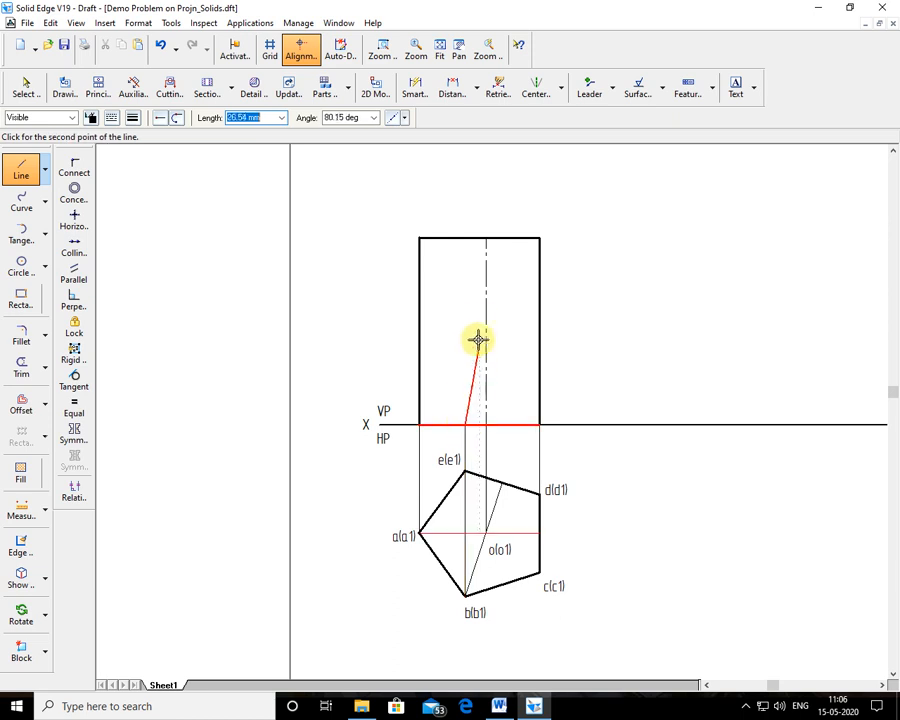
left_click(466, 238)
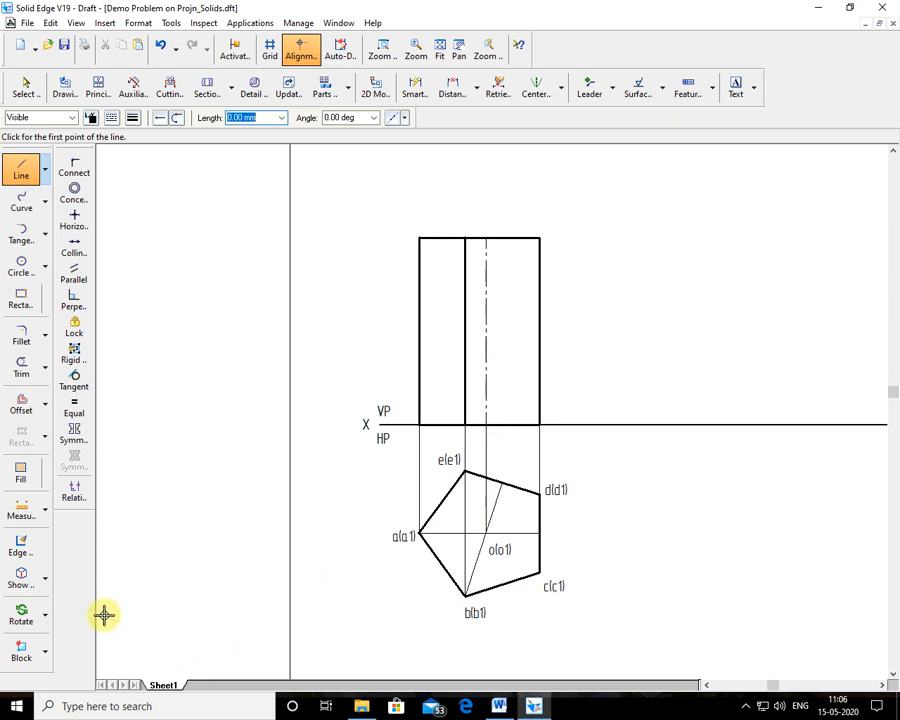
- Label the front view's top left corner a' and its top right corner c'(d')
left_click(736, 88)
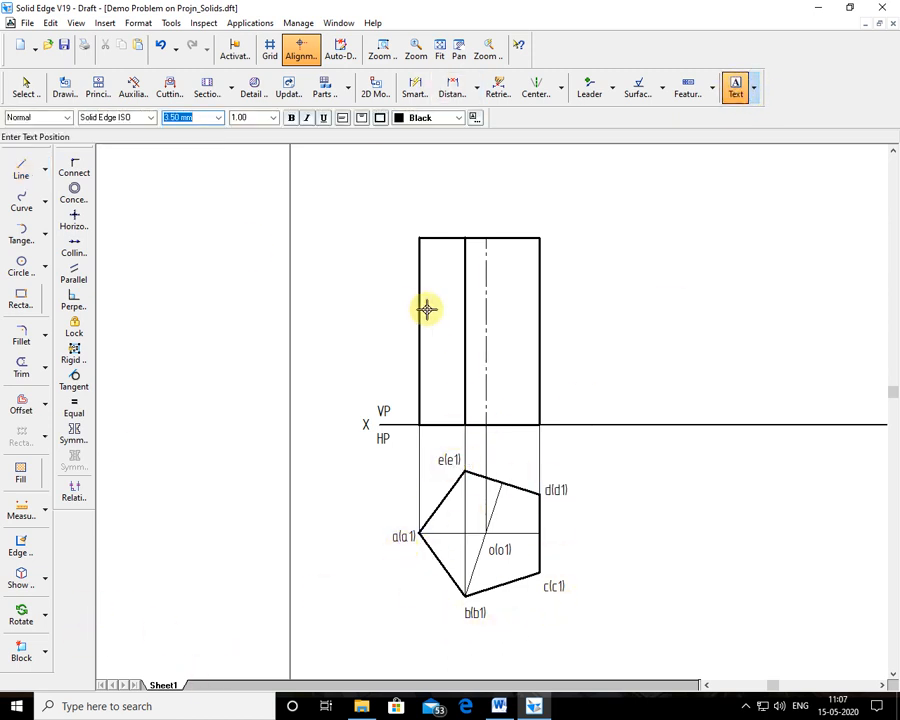
left_click(408, 222)
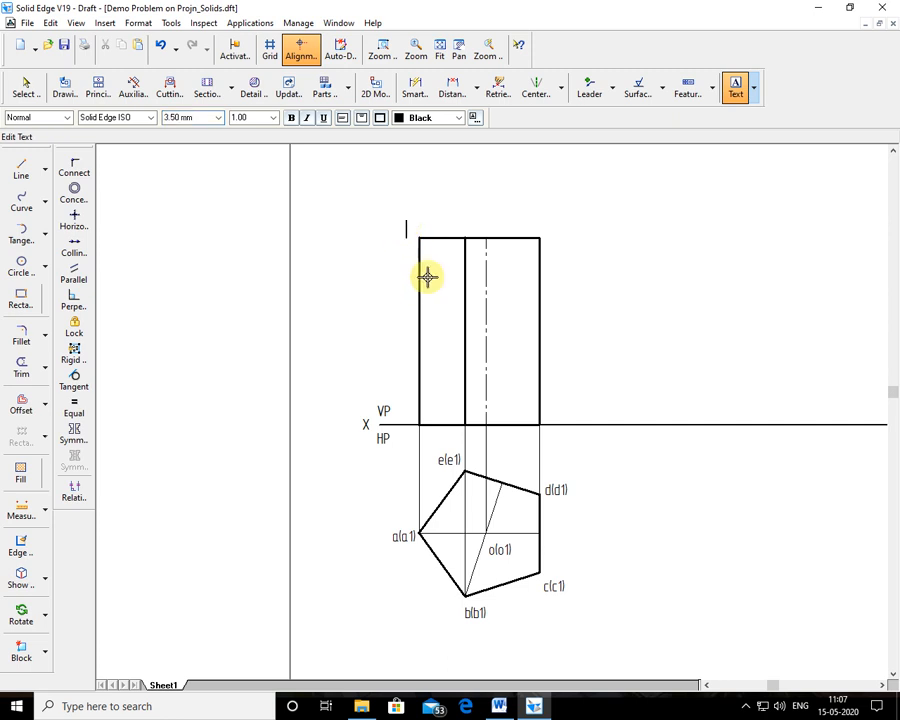
type("a")
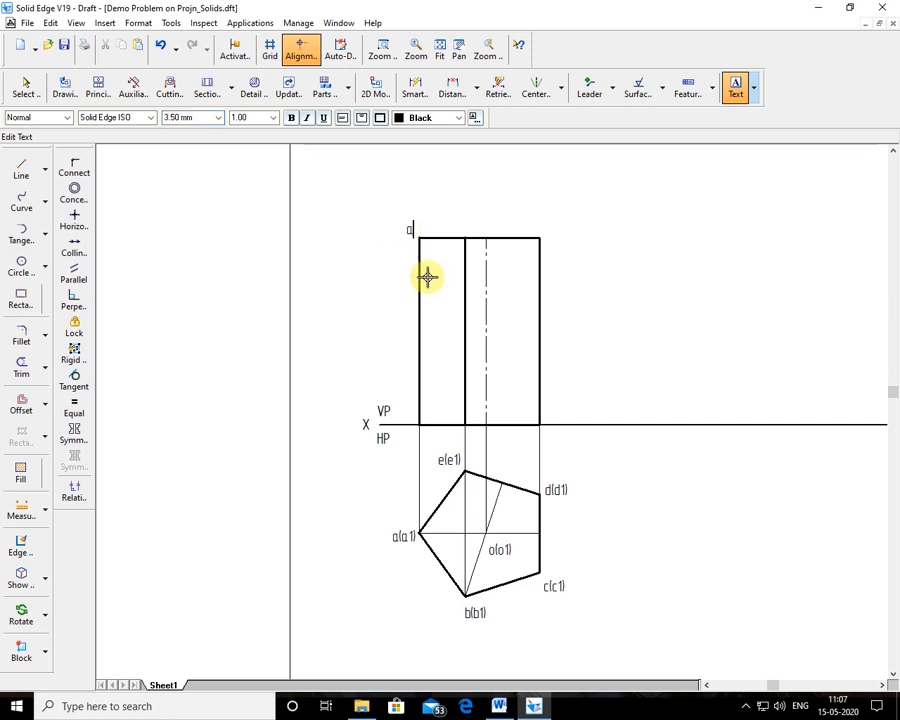
type("'")
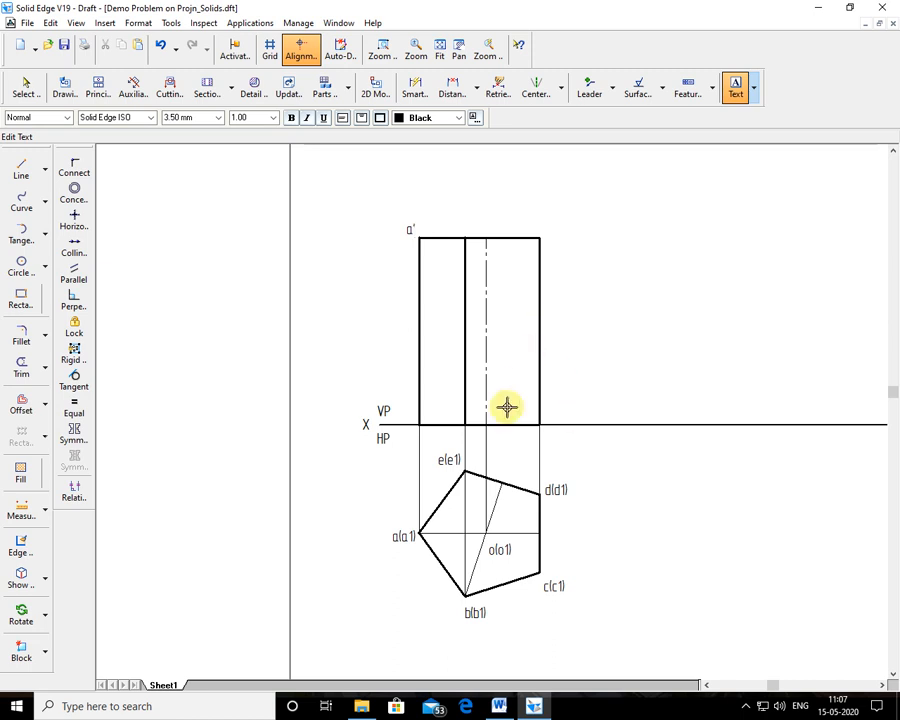
left_click(547, 226)
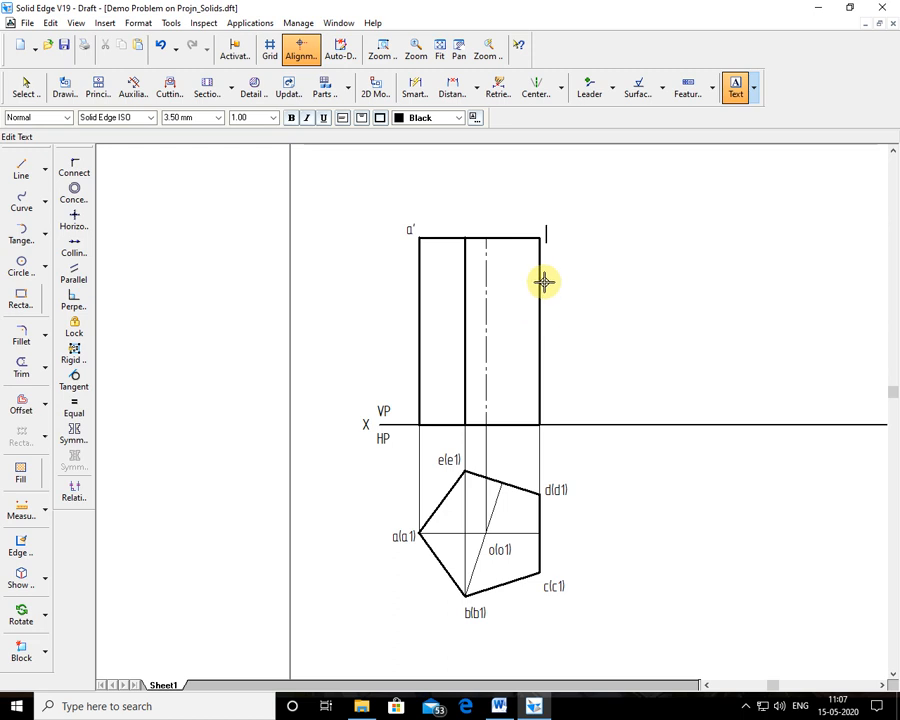
type("c'(d")
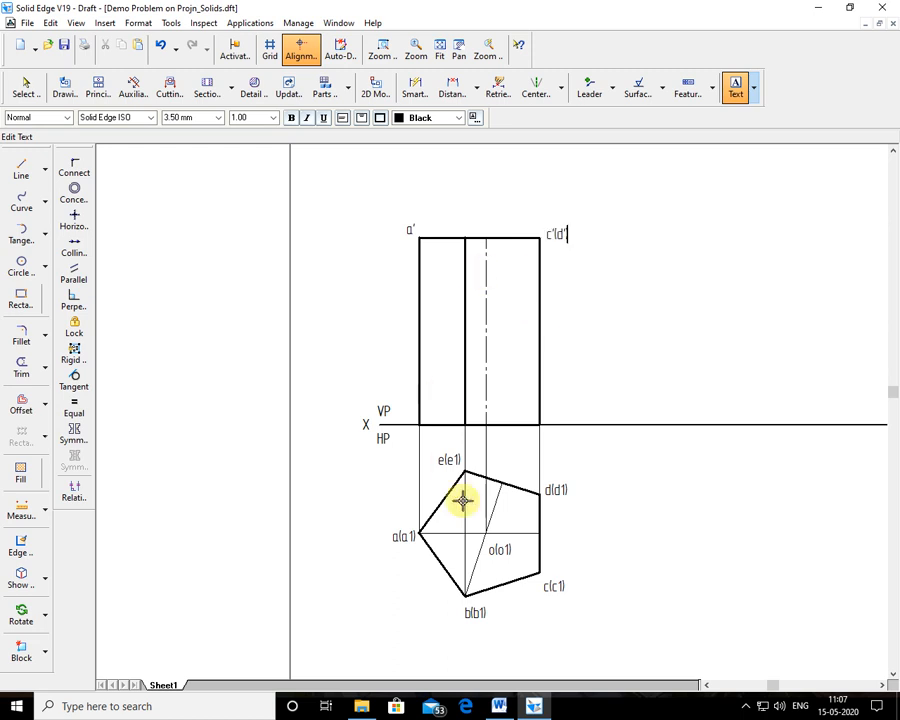
- Label the top of the intermediate edge b'(e') and the upper and lower axis ends (o') and (o1')
left_click(458, 212)
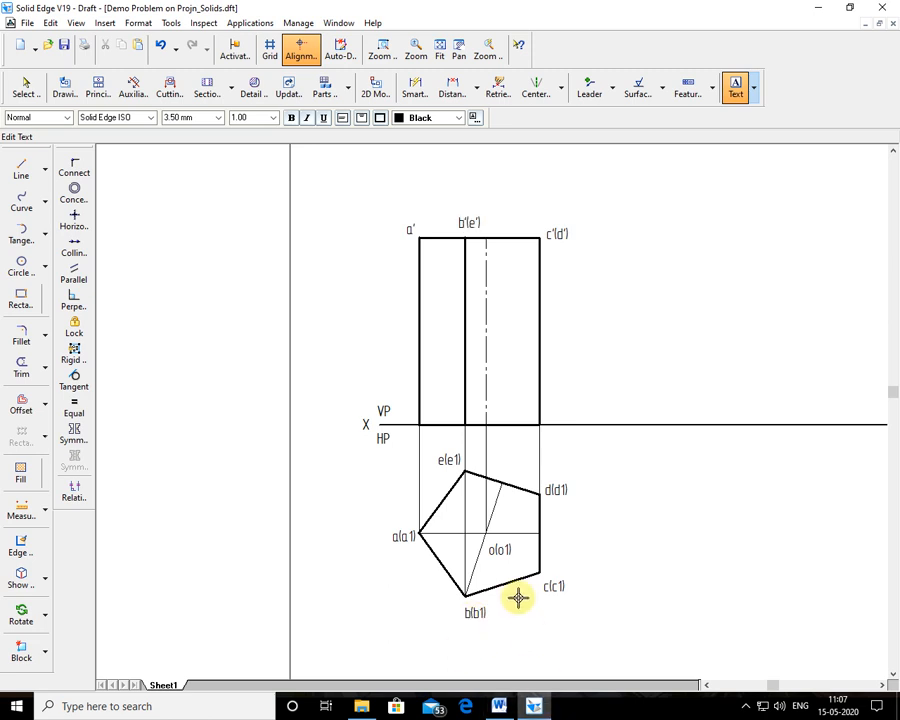
type("b'(e'")
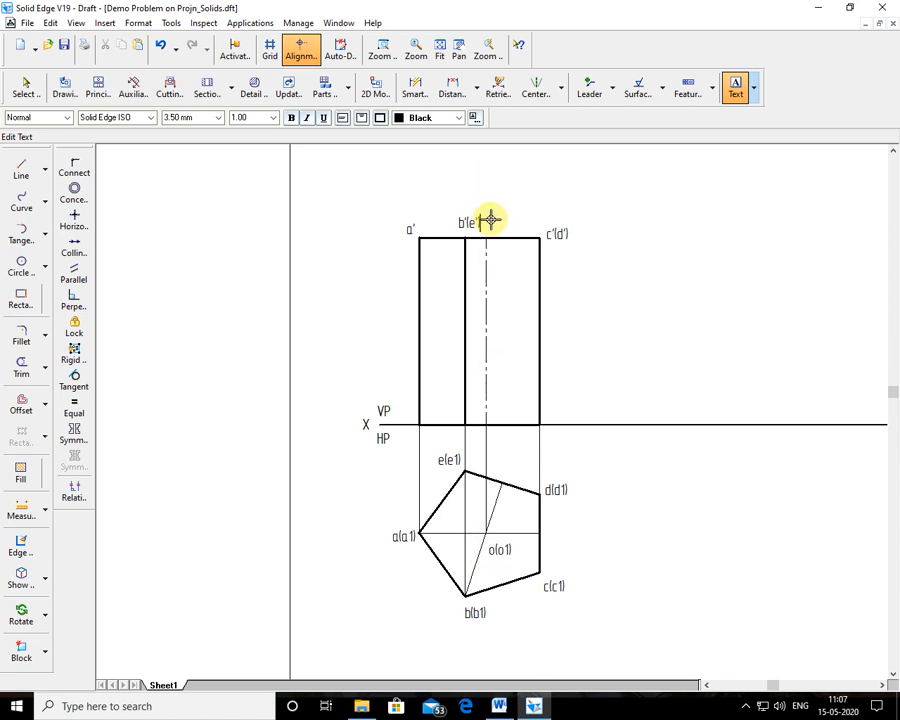
type(")")
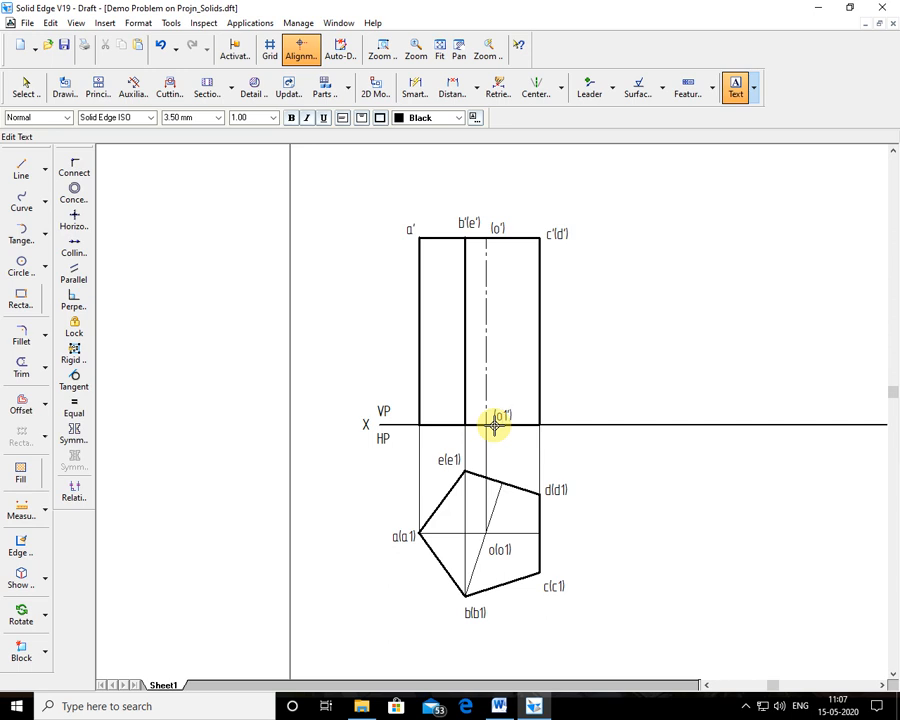
left_click(498, 422)
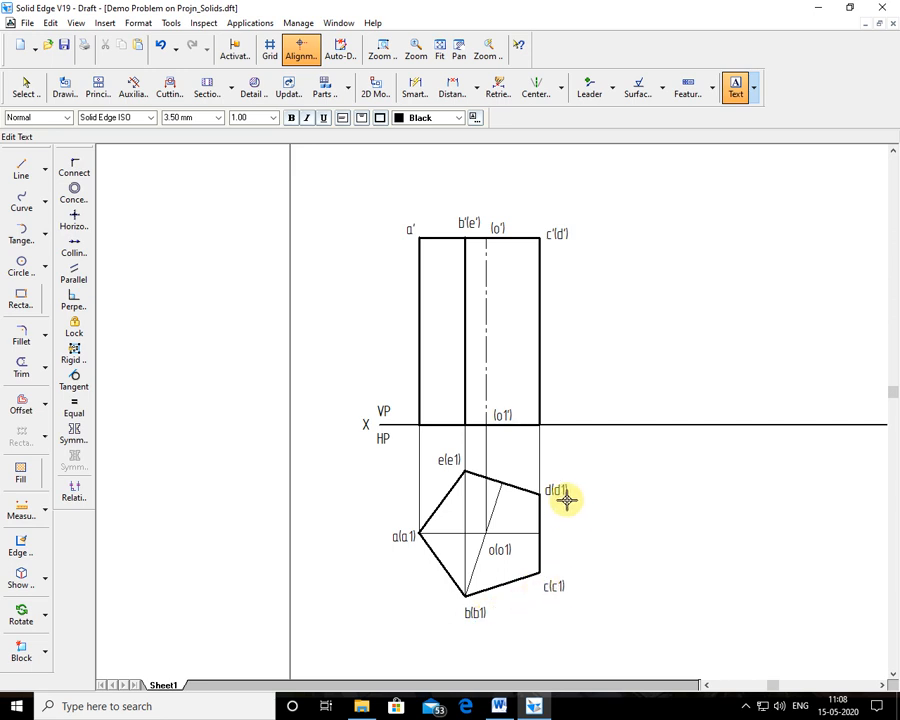
- Label the front view's base points a1', b1'(e1') and c1'(d1'), placing b1'(e1') to the left of the intermediate edge
left_click(411, 404)
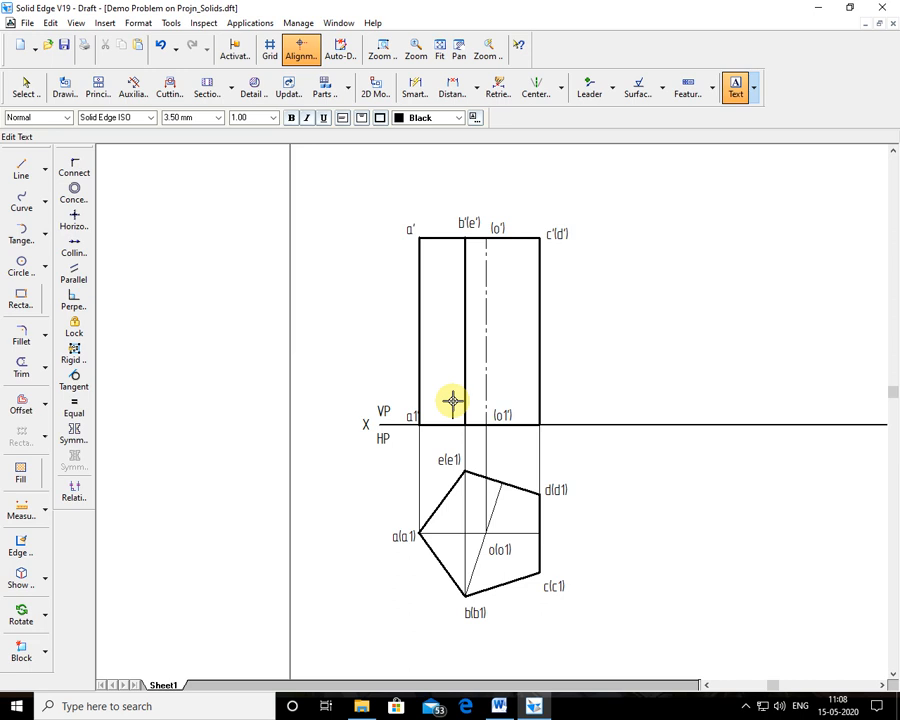
left_click(453, 401)
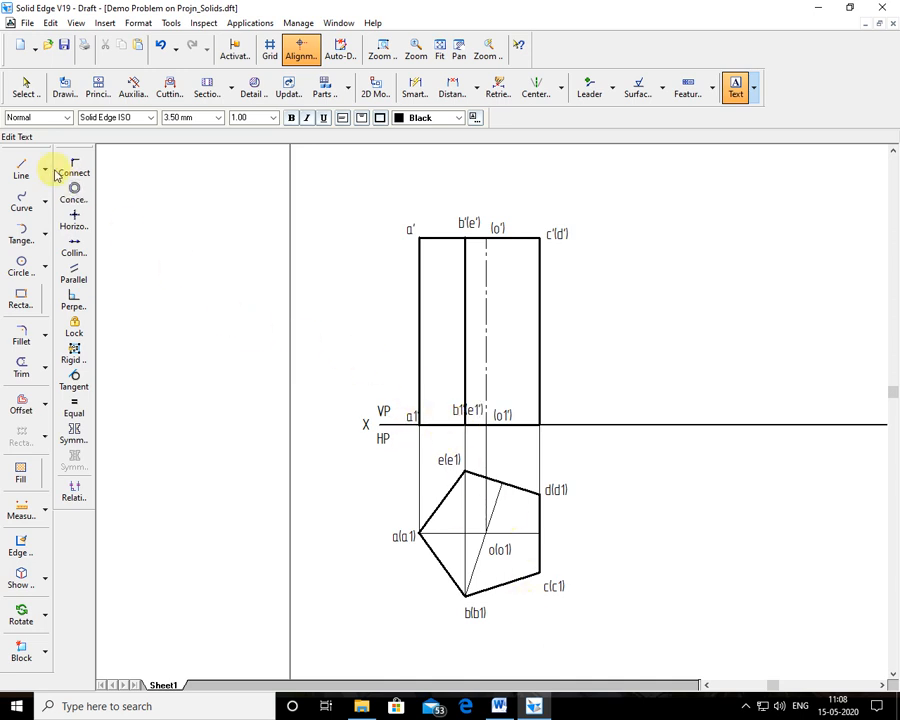
left_click(29, 88)
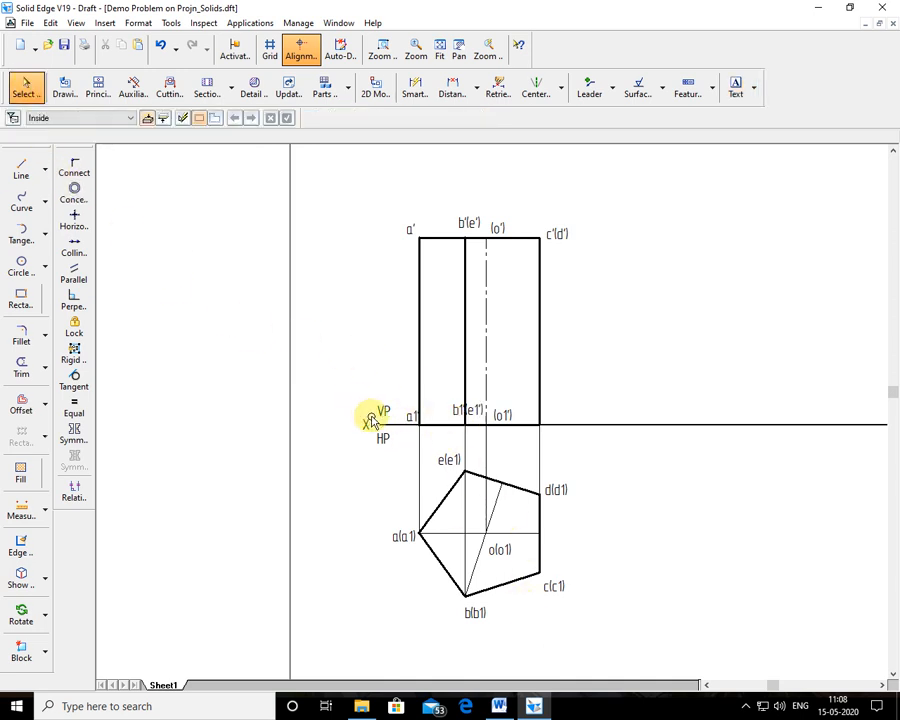
left_click(434, 406)
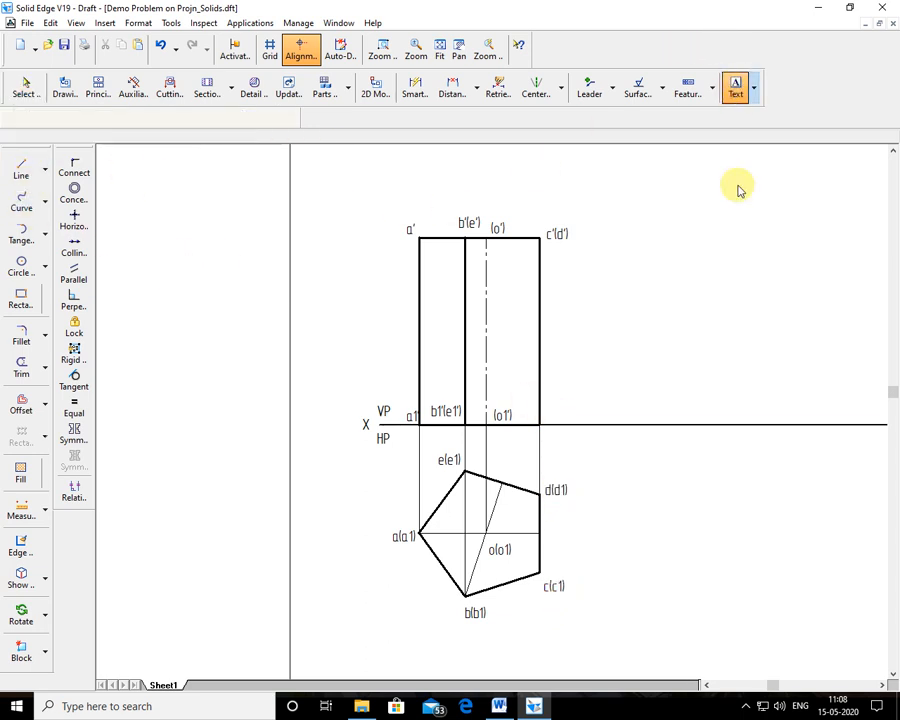
left_click(736, 88)
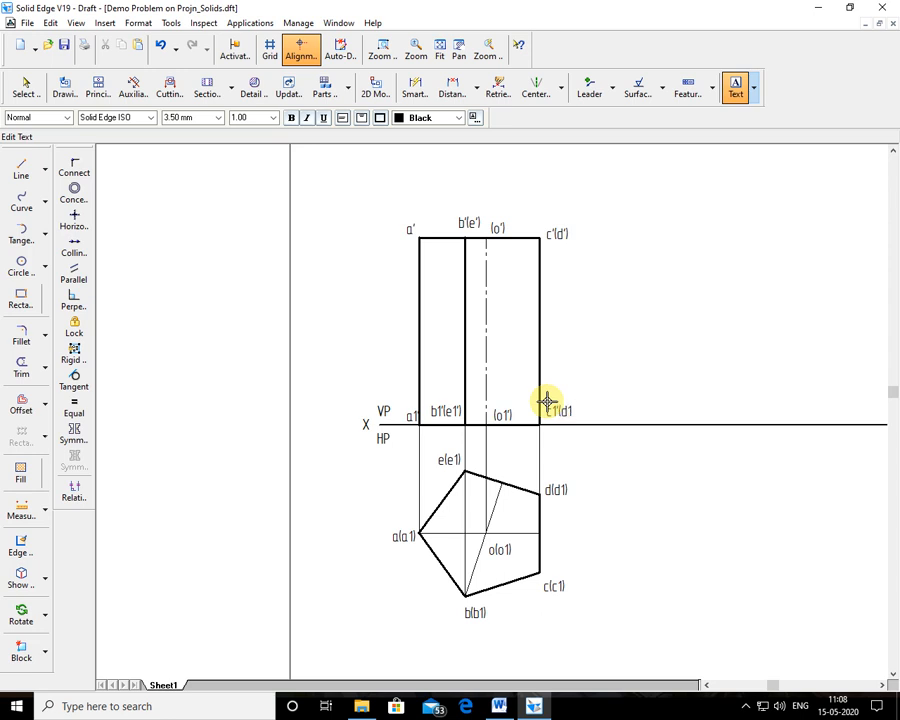
type(")")
- Shift label a1' left of its edge, lower b1'(e1') towards the base, and move b'(e') slightly left
left_click(26, 88)
left_click(412, 415)
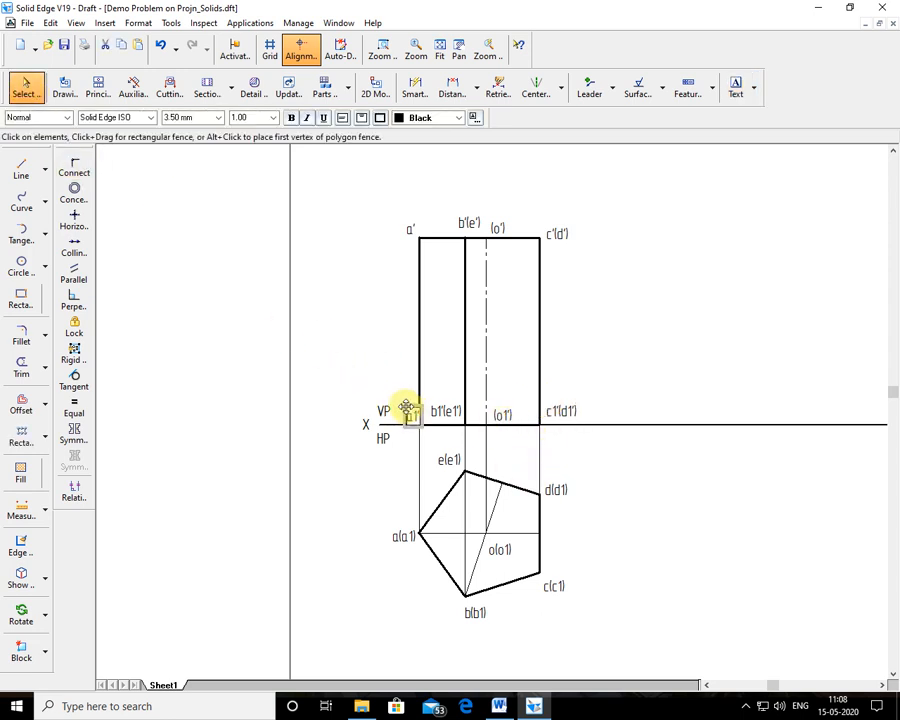
left_click(403, 422)
left_click(408, 411)
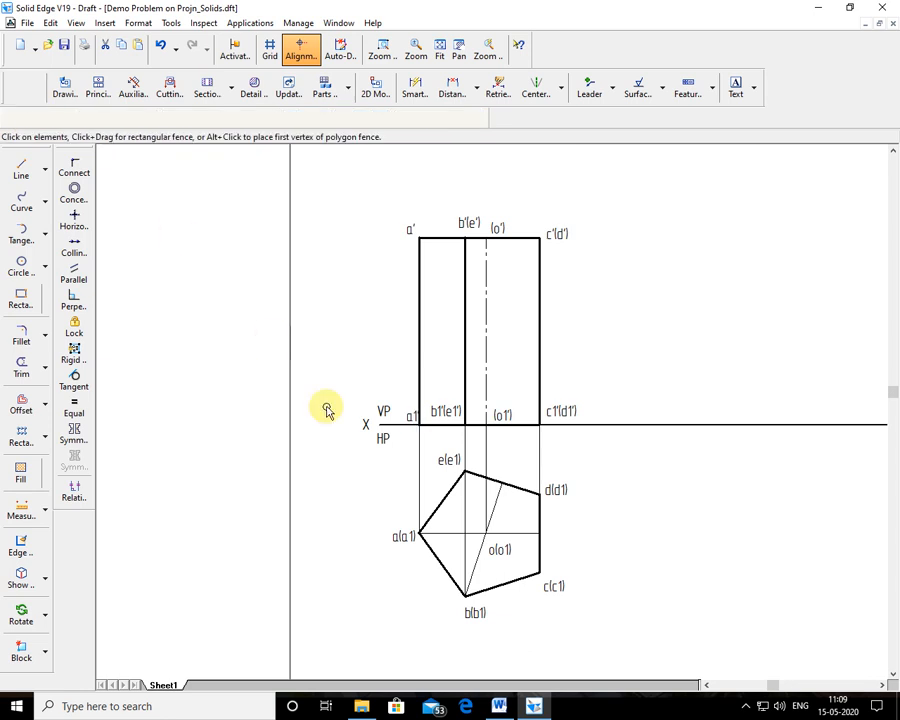
left_click(394, 346)
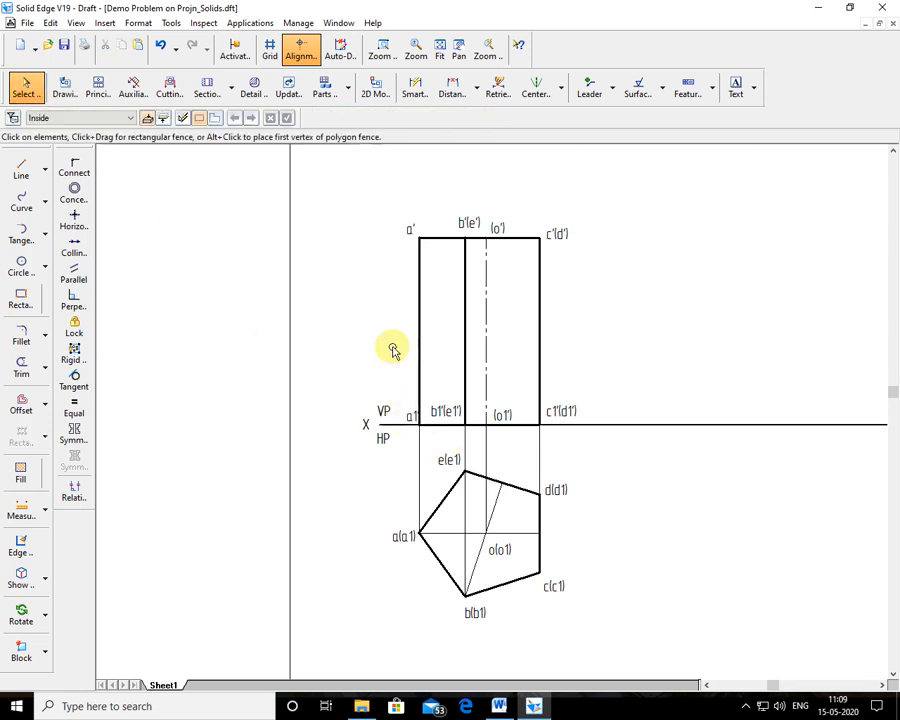
left_click(406, 413)
left_click(446, 400)
left_click_drag(446, 400, 447, 405)
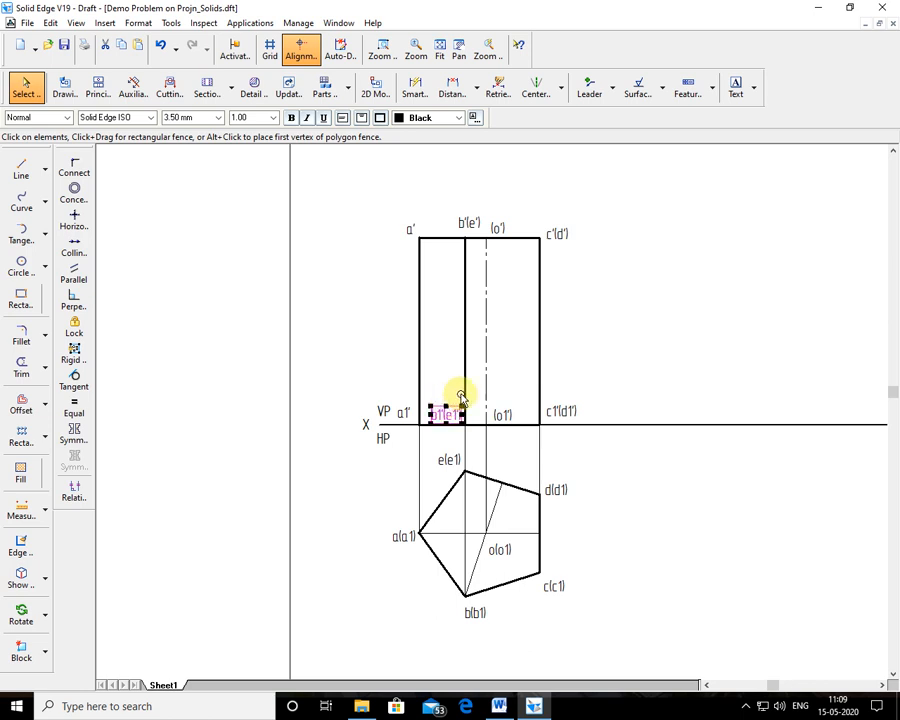
left_click(446, 224)
left_click(650, 400)
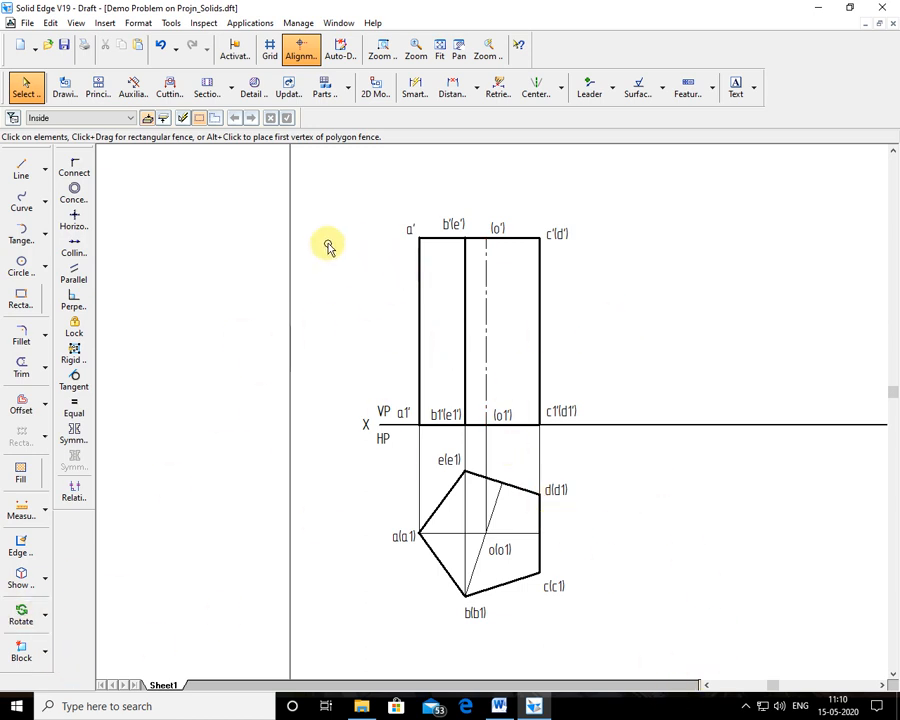
- Copy the labelled front view about 69 mm to the right along the XY line, using c1'(d1') as base point
left_click(44, 615)
left_click(90, 510)
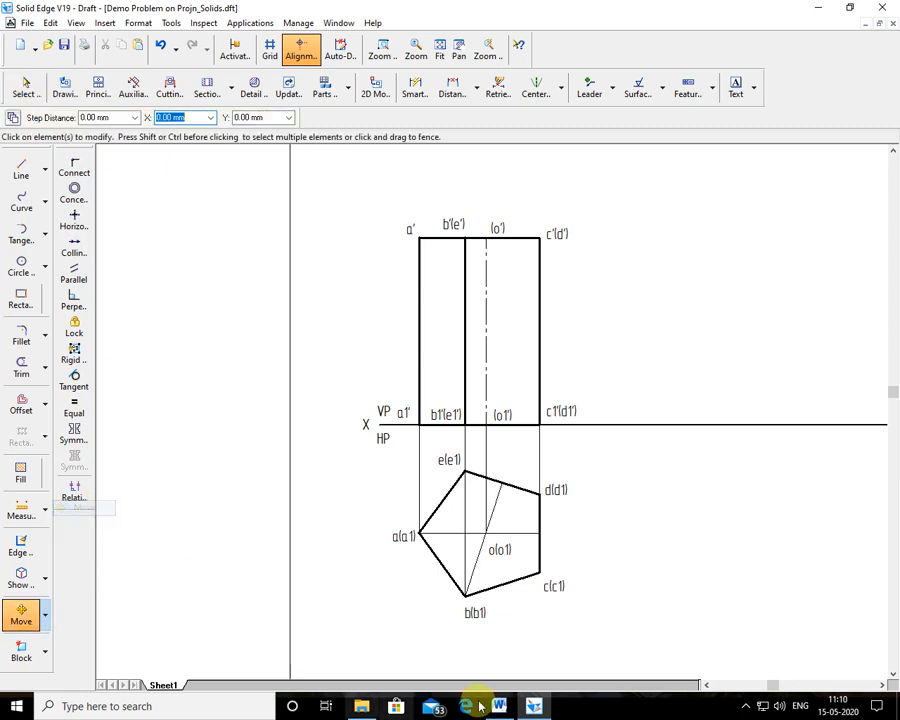
left_click_drag(391, 203, 593, 441)
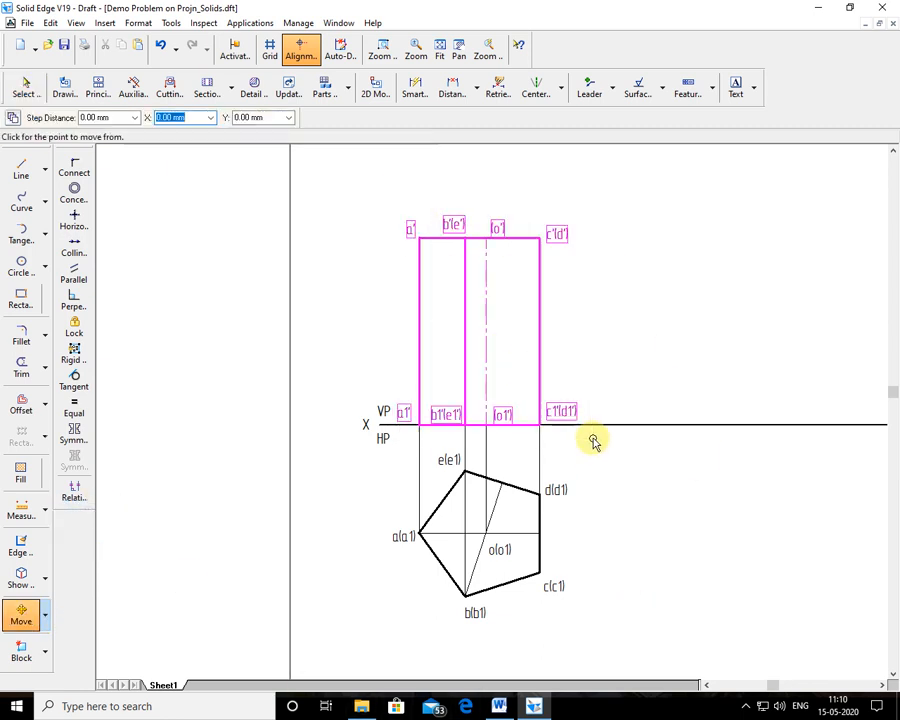
left_click(539, 425)
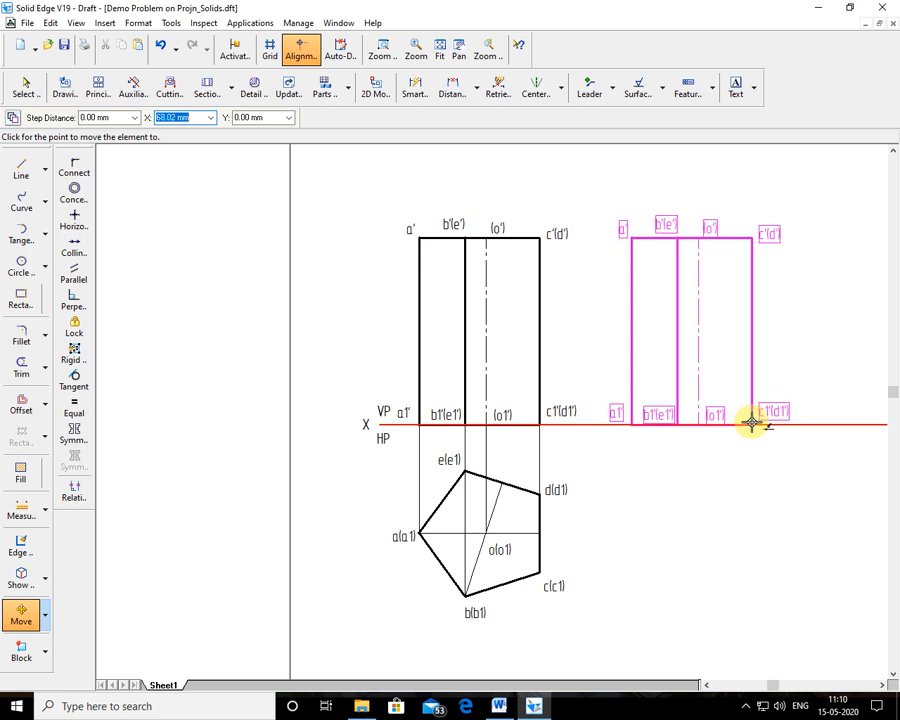
left_click(13, 119)
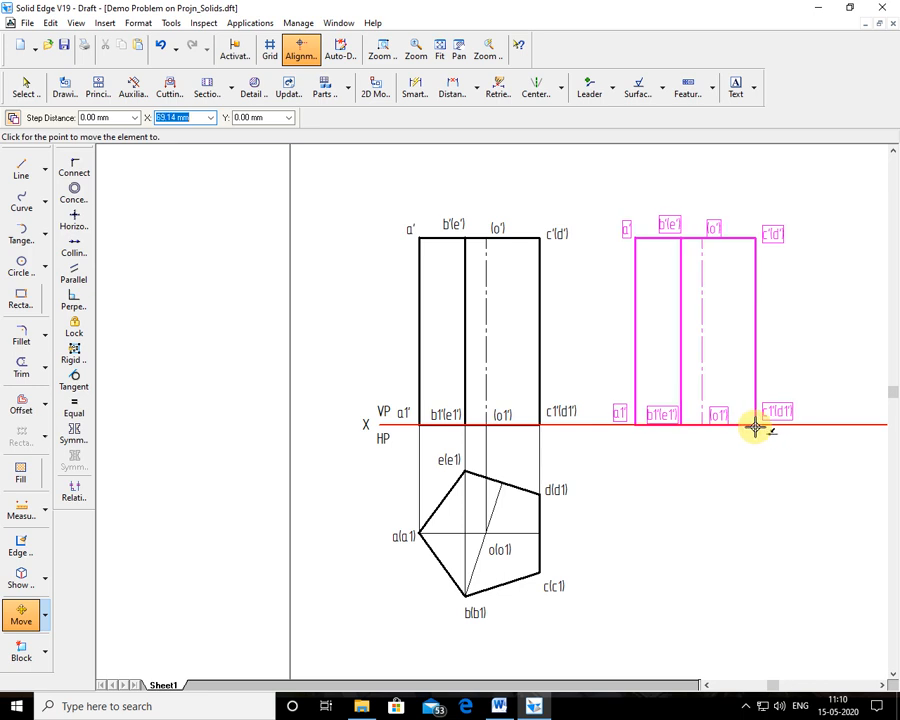
left_click(755, 427)
key("Escape")
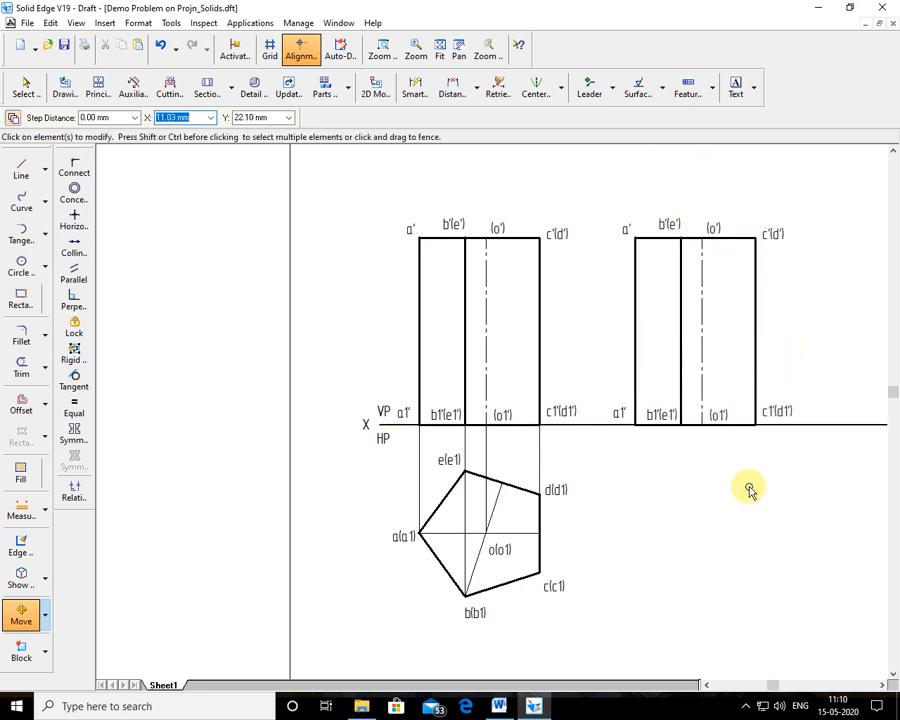
- Rotate the copied front view 30° clockwise about its base corner c1'(d1'), without keeping the upright copy
left_click(45, 617)
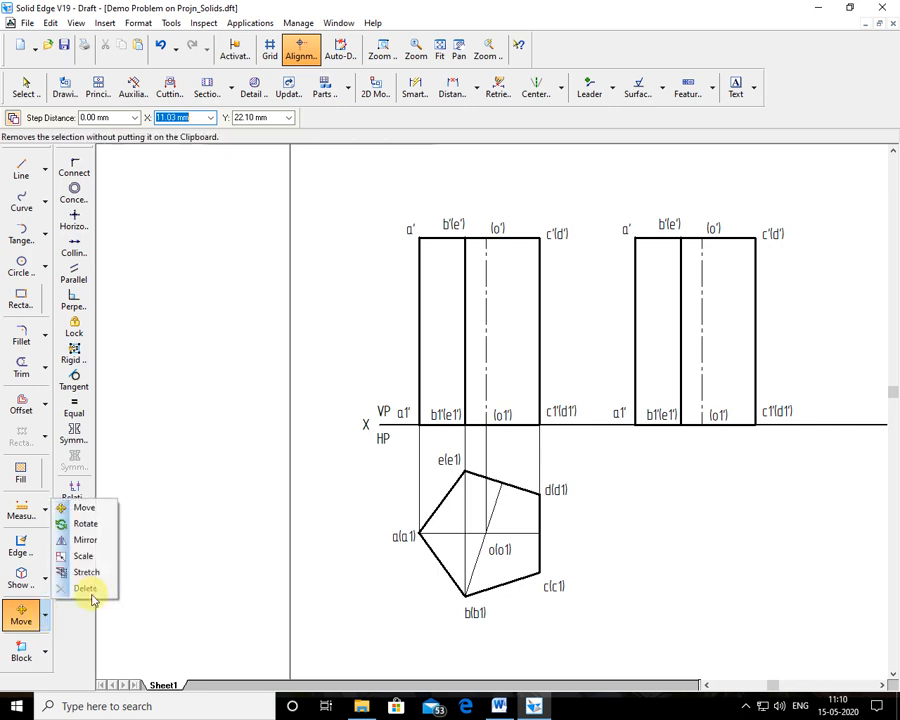
left_click(90, 524)
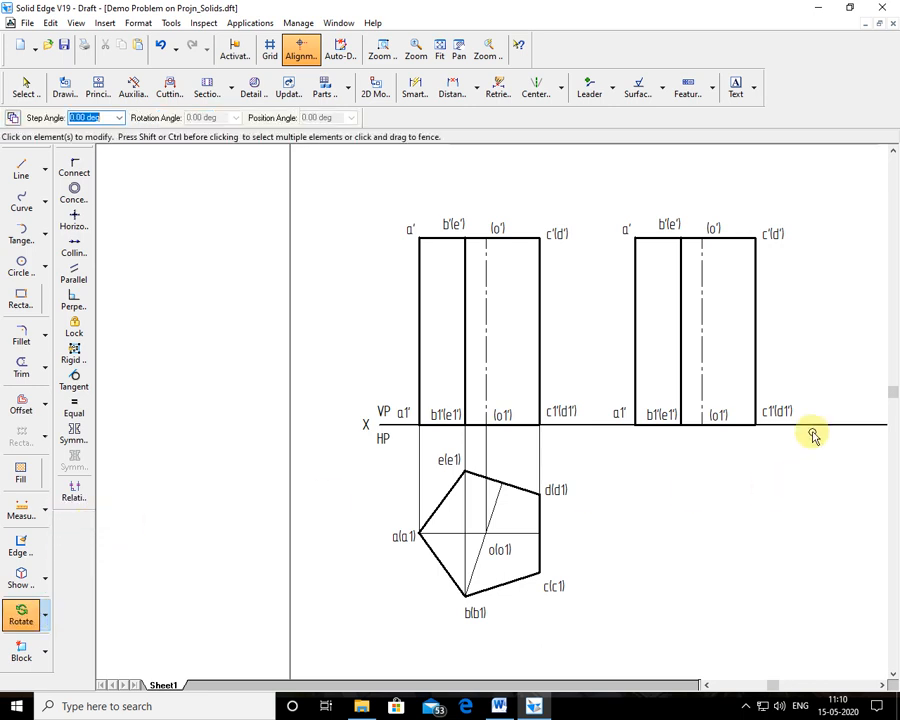
left_click_drag(597, 200, 822, 468)
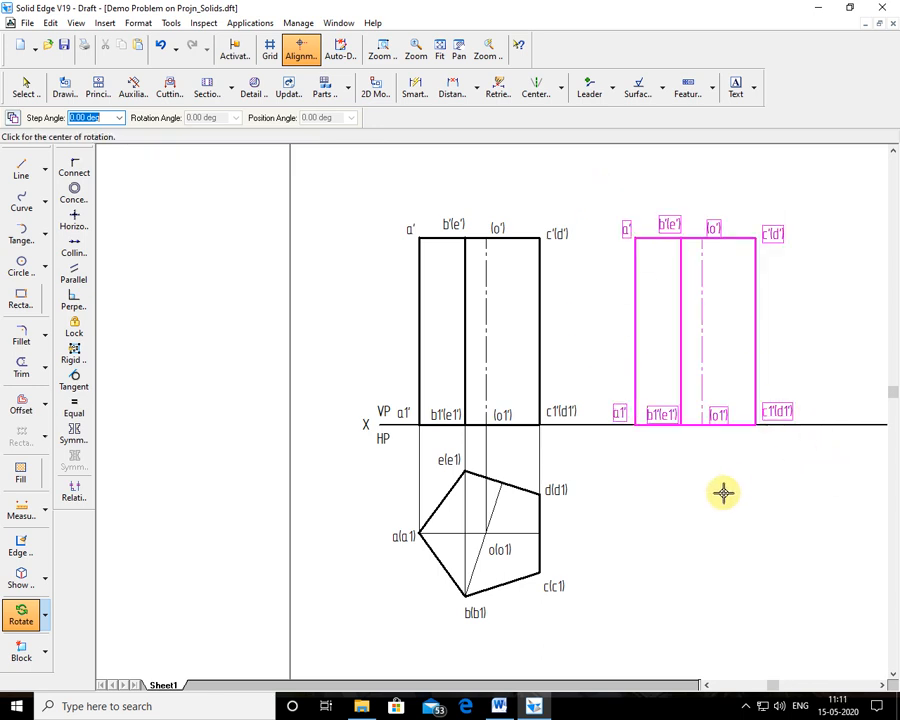
left_click(755, 426)
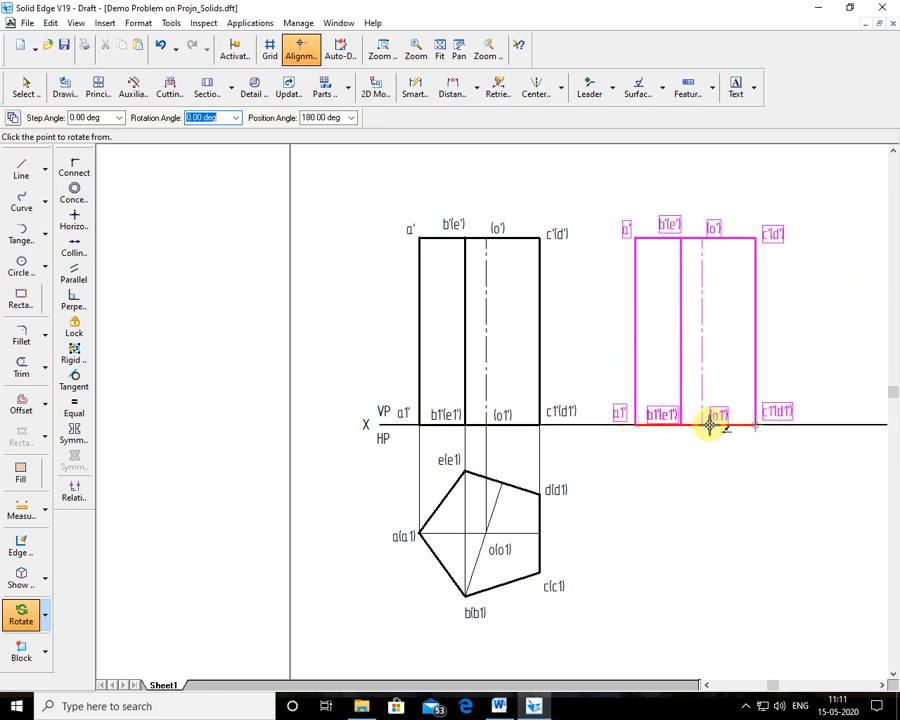
left_click(635, 425)
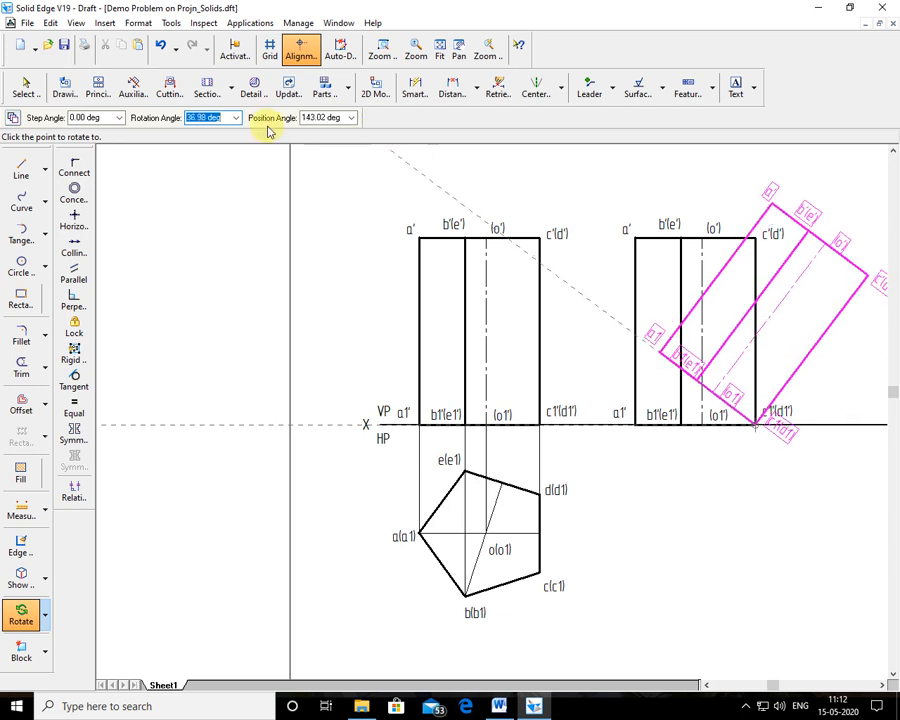
left_click(237, 118)
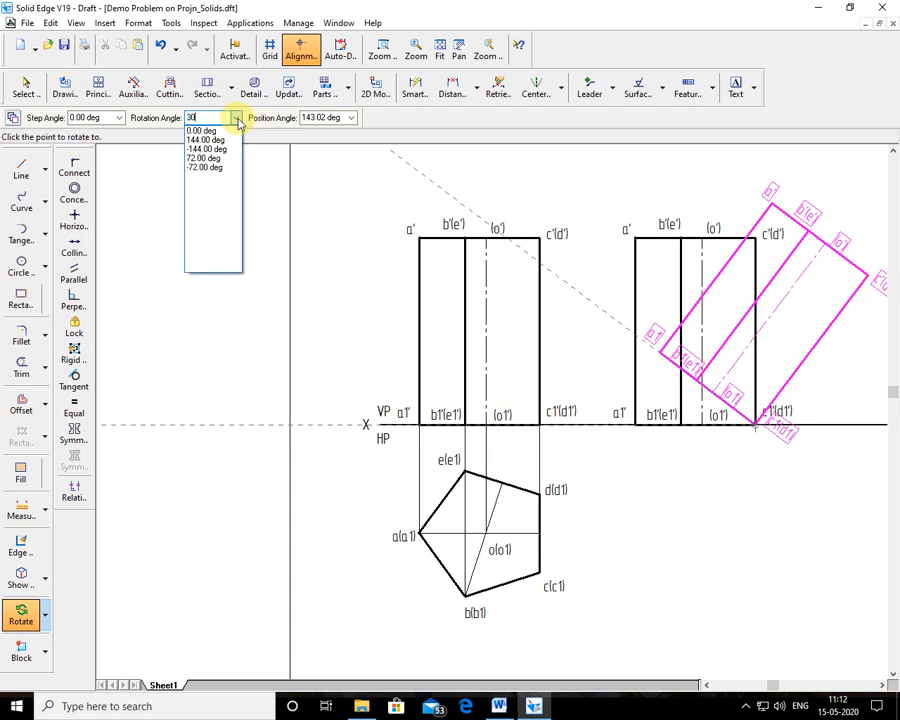
key("Tab")
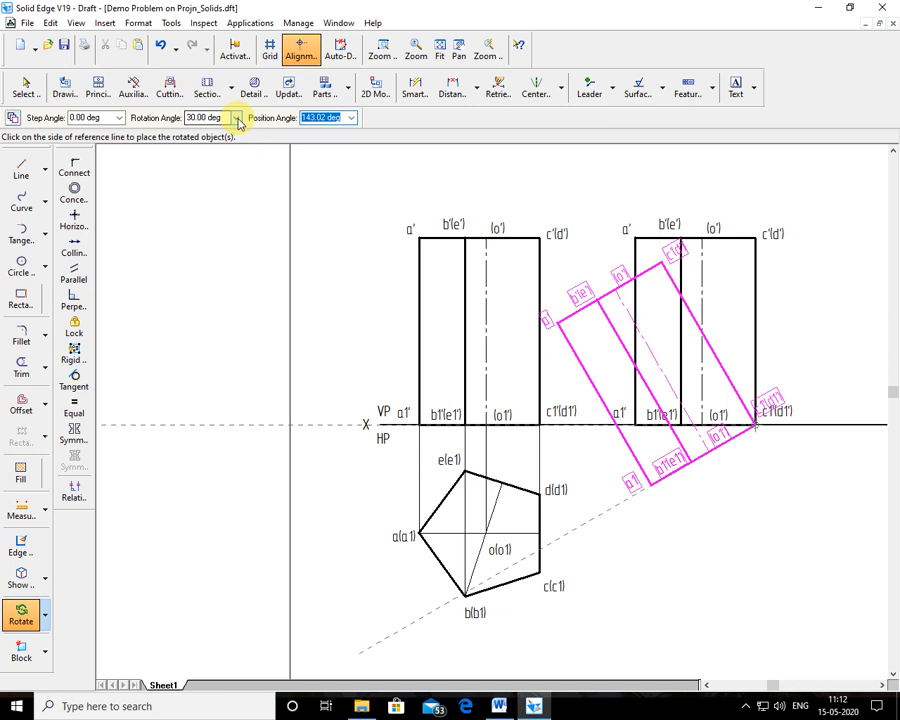
left_click(645, 297)
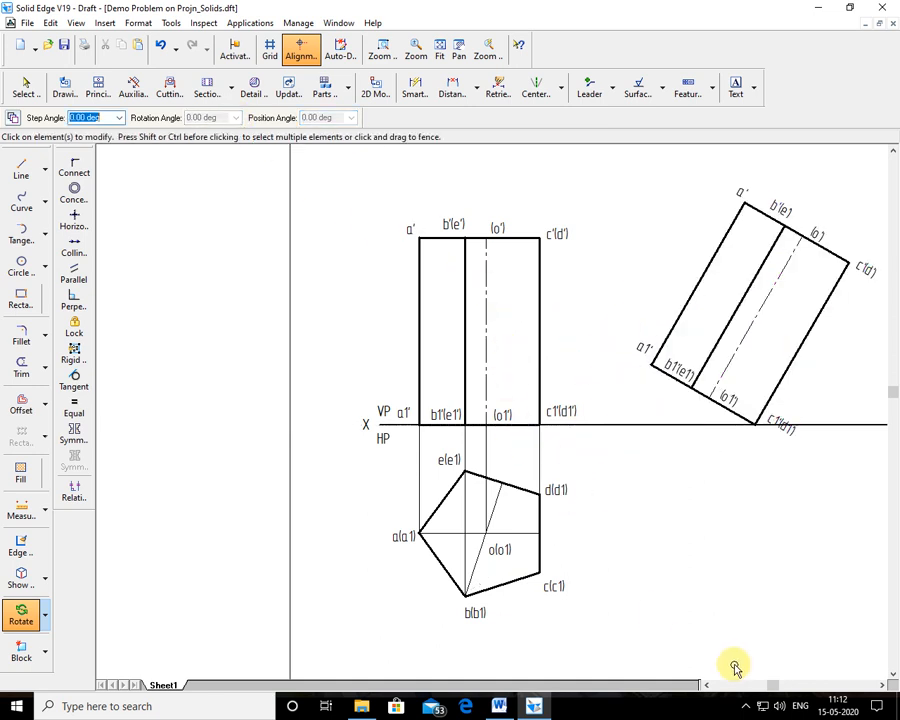
- Dimension the angle between the tilted prism's axis and the XY line
left_click(382, 50)
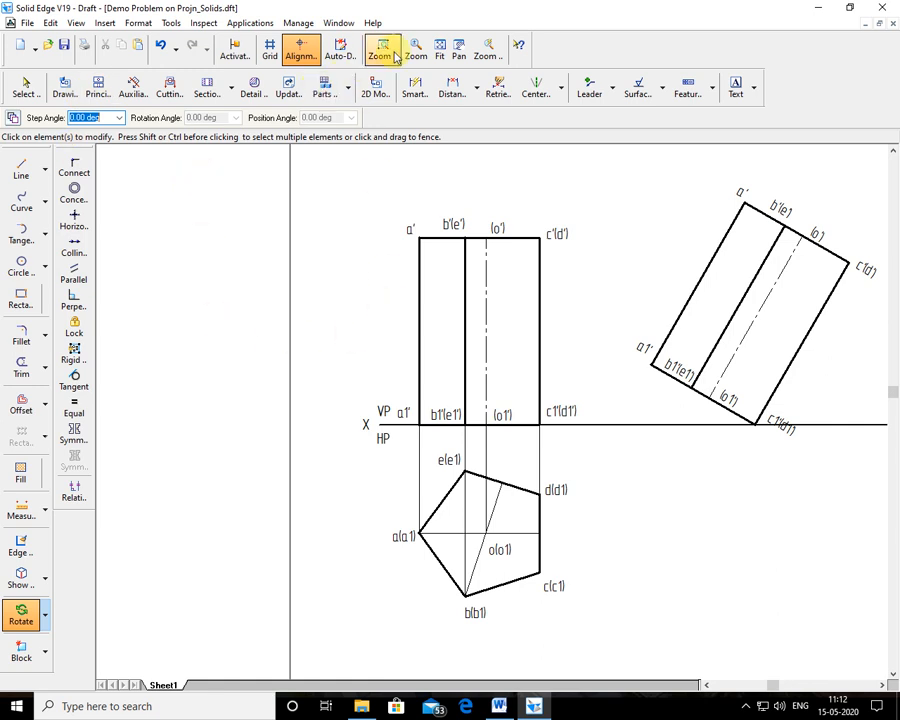
left_click_drag(610, 165, 886, 528)
right_click(709, 447)
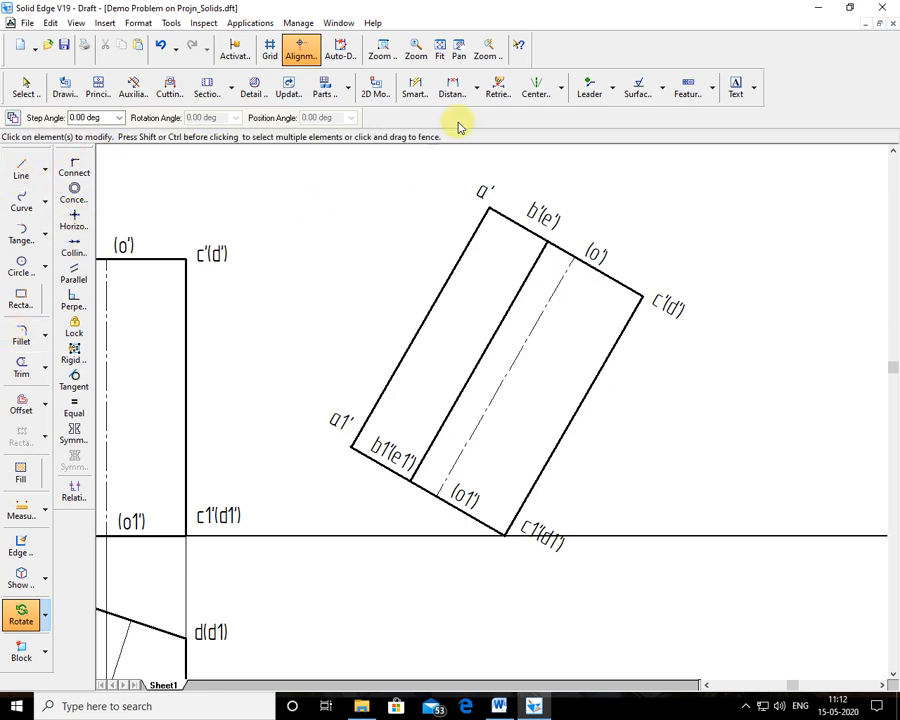
left_click(473, 93)
left_click(486, 129)
left_click(466, 516)
left_click(468, 535)
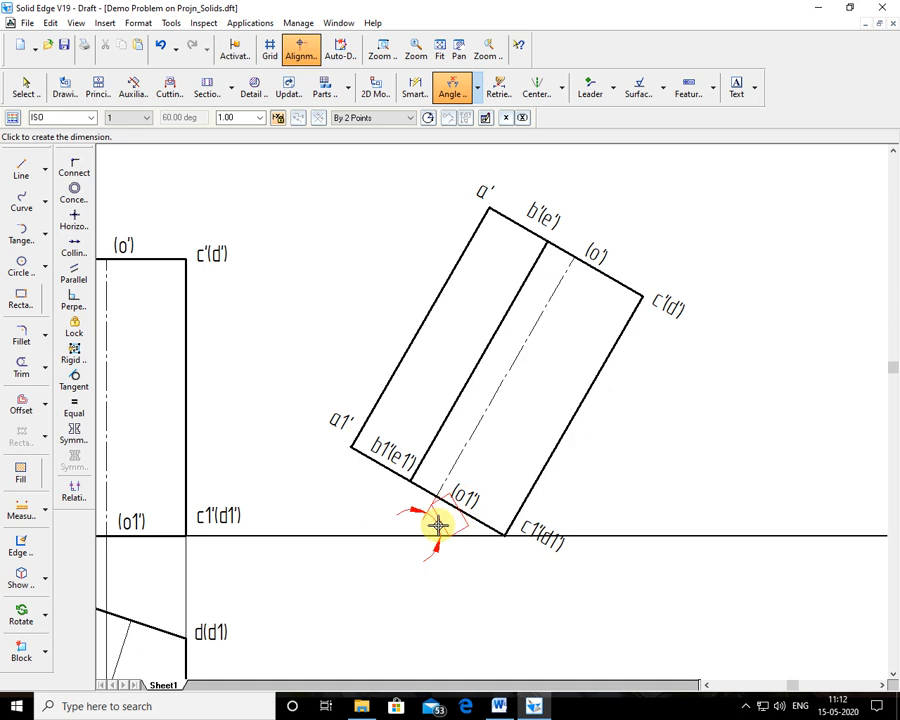
left_click(437, 525)
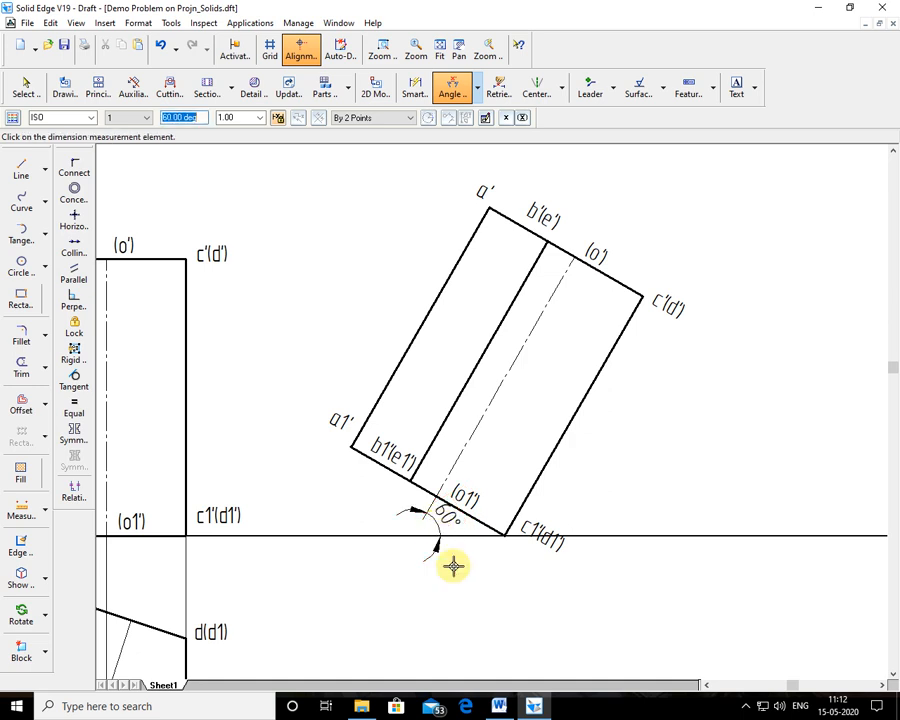
left_click(28, 93)
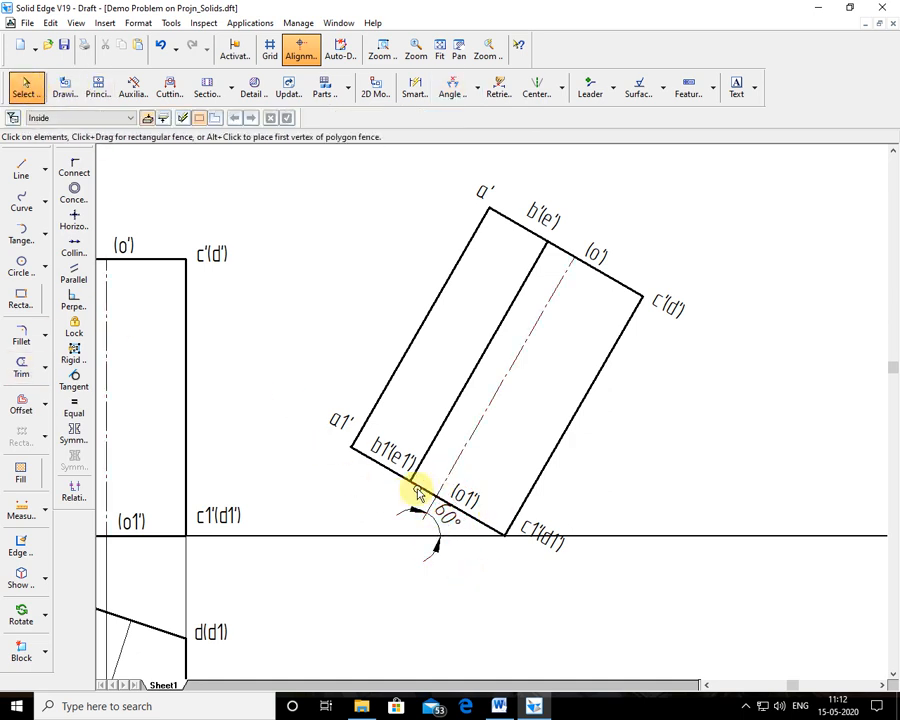
- Check the angles of the tilted view's axis and base line
left_click(464, 452)
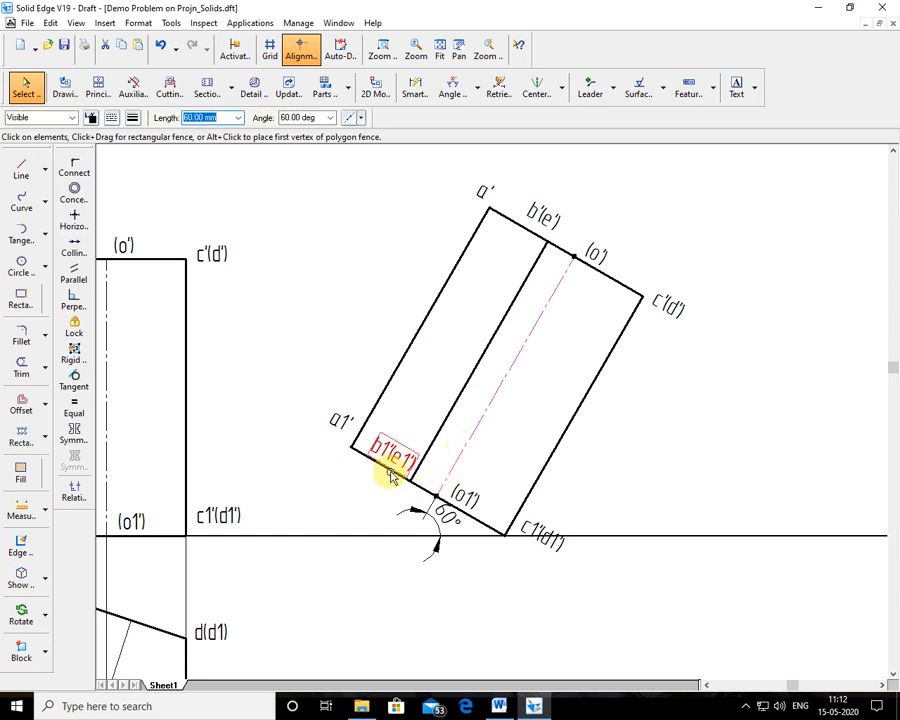
left_click(392, 475)
left_click(433, 495)
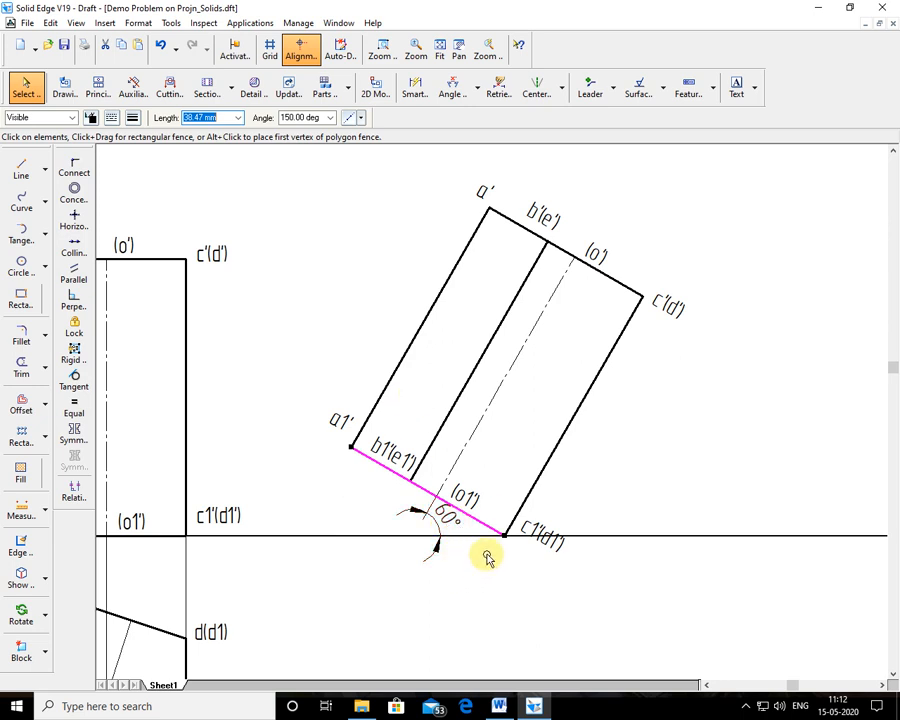
- Reread problem 05 in the Word question bank, return to Solid Edge, and undo the angle dimension and the 30° rotation
left_click(499, 706)
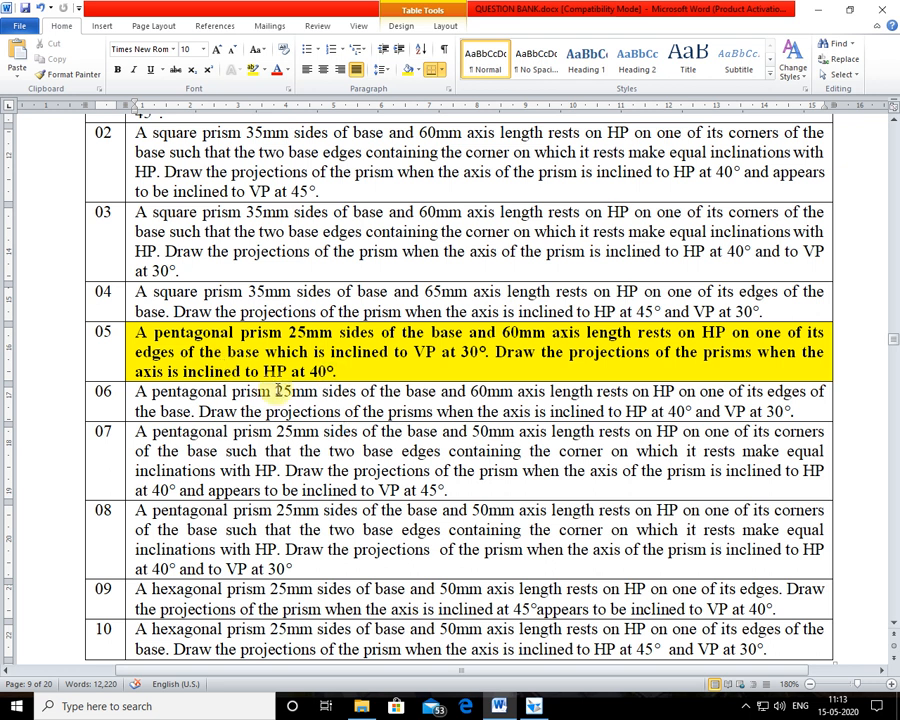
left_click(343, 432)
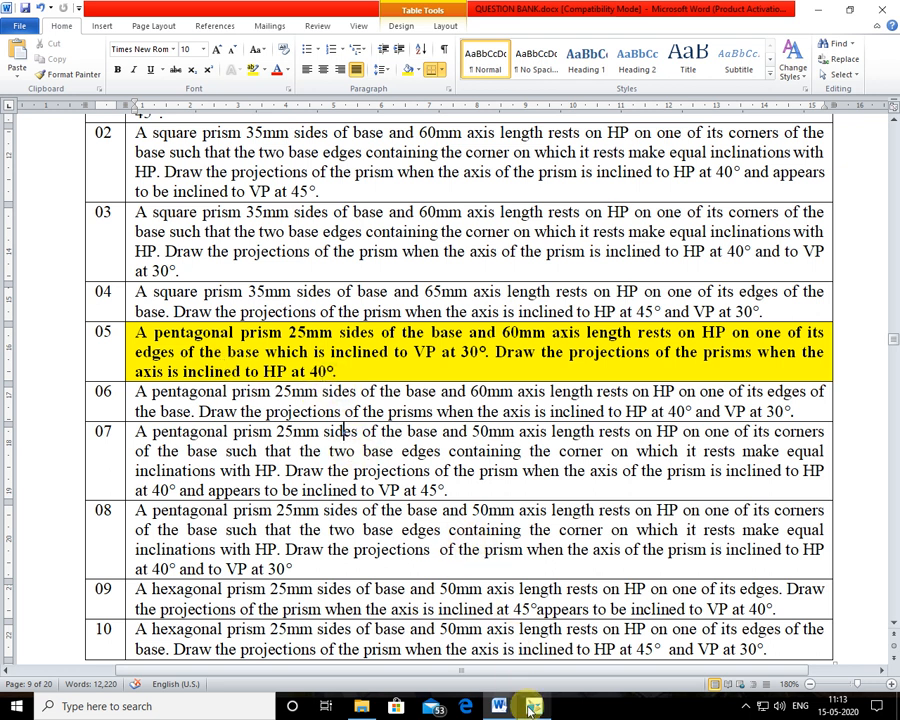
left_click(533, 705)
left_click(158, 46)
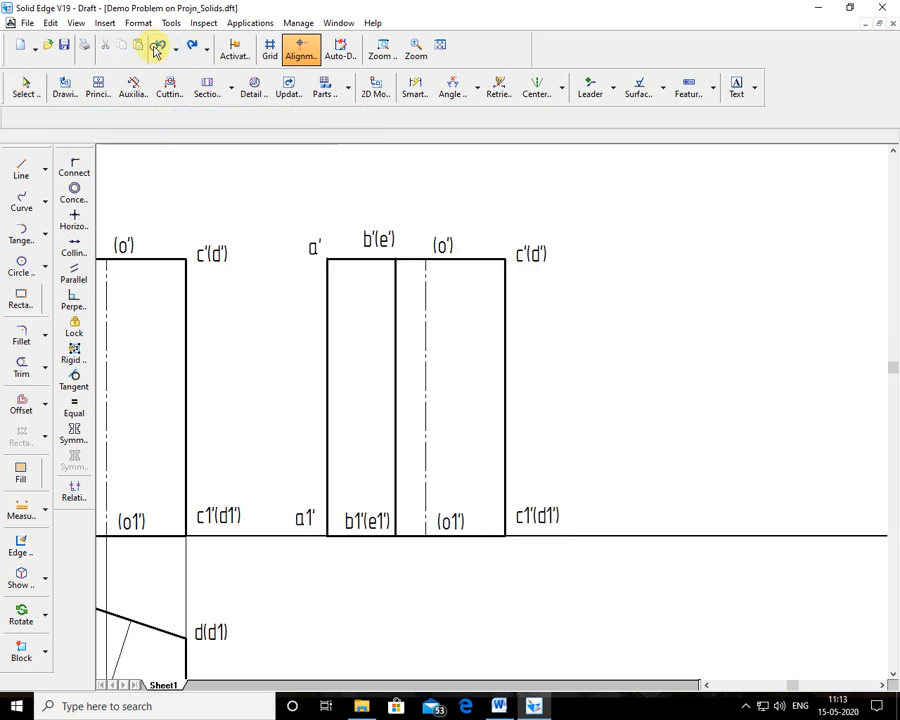
- Rotate the copied front view 50° clockwise about its base corner c1'(d1')
left_click(21, 612)
left_click_drag(287, 207, 582, 561)
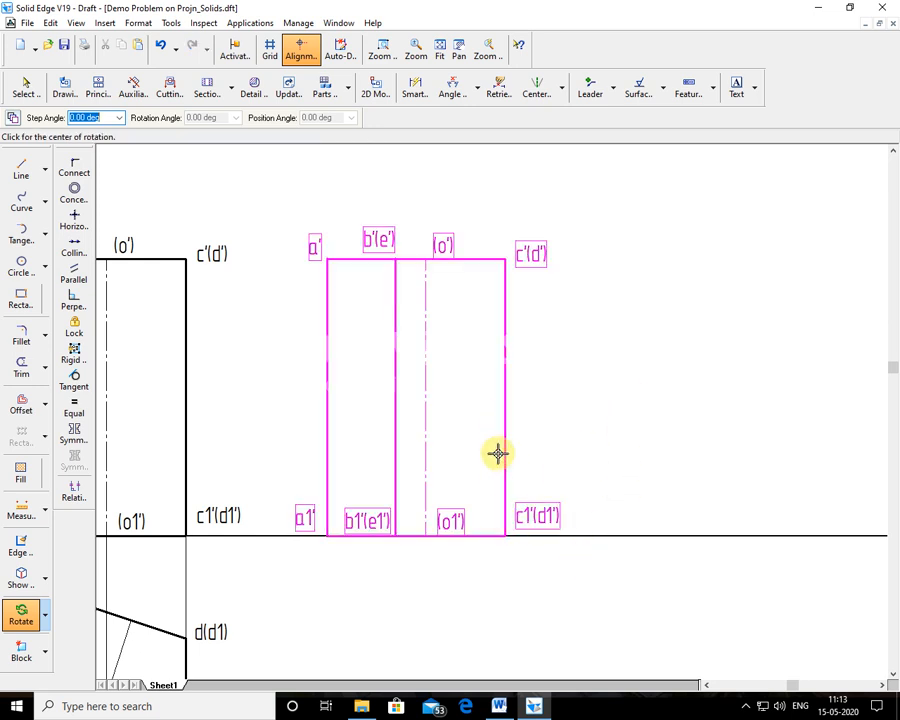
left_click(505, 537)
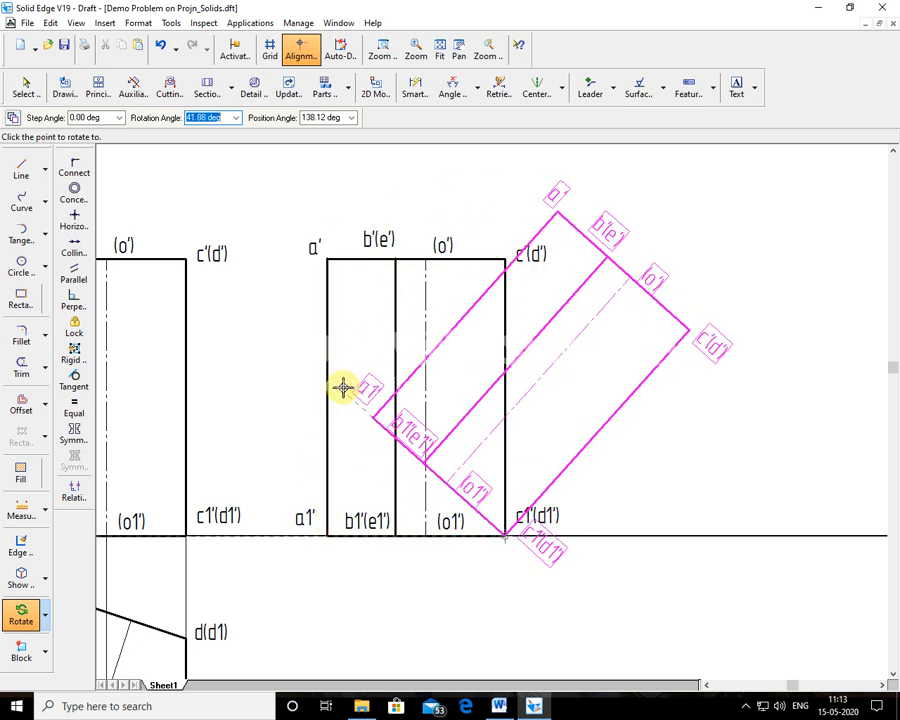
left_click(238, 118)
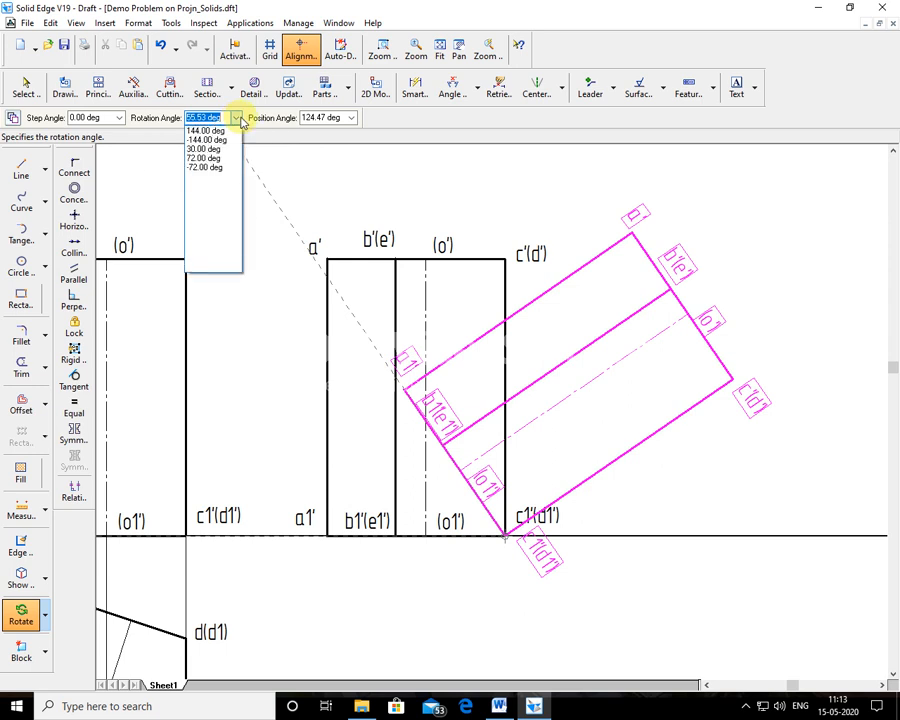
type("50")
key("Tab")
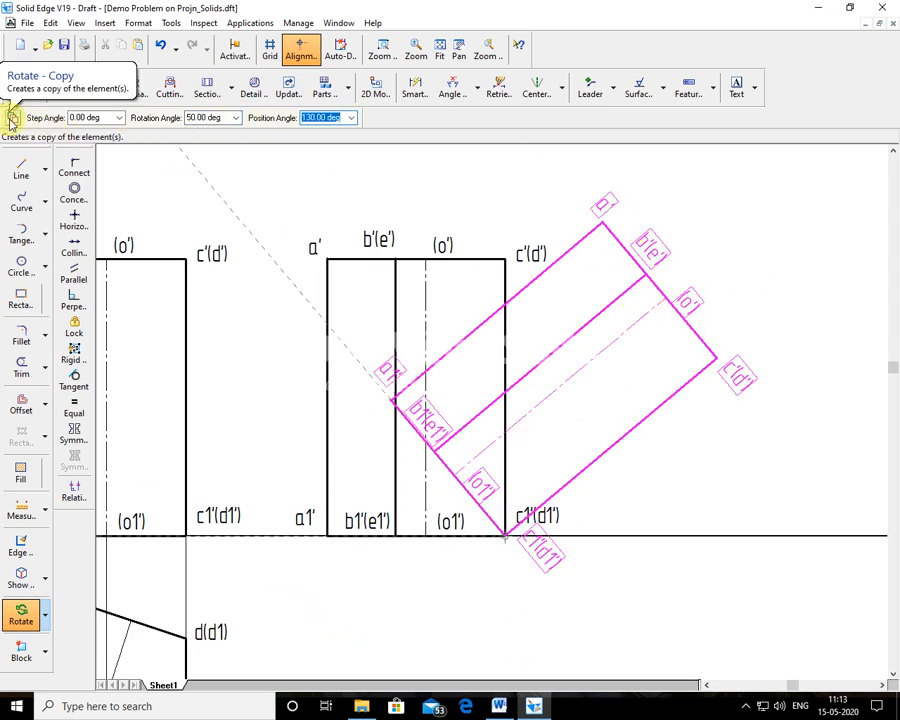
left_click(722, 217)
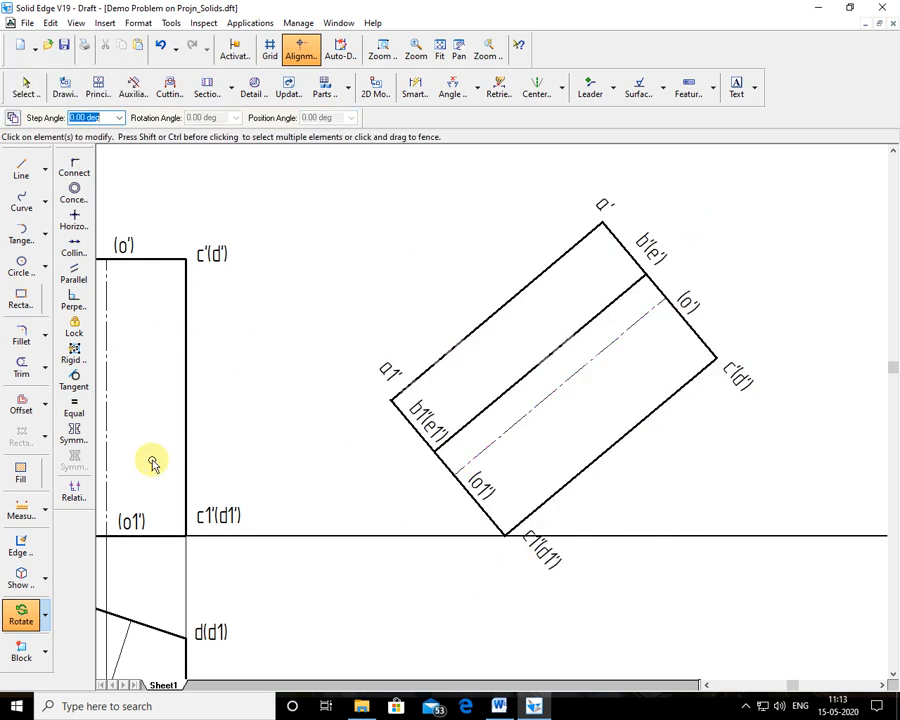
- Dimension the angle between the tilted view's axis and the XY line, placing it beside the base
left_click(453, 90)
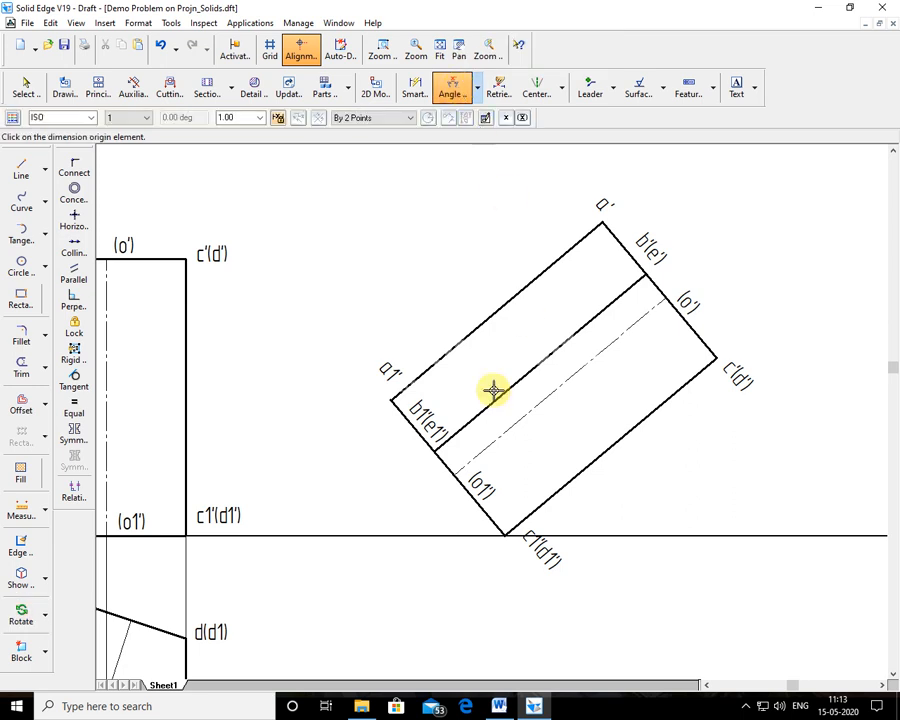
left_click(468, 535)
left_click(443, 530)
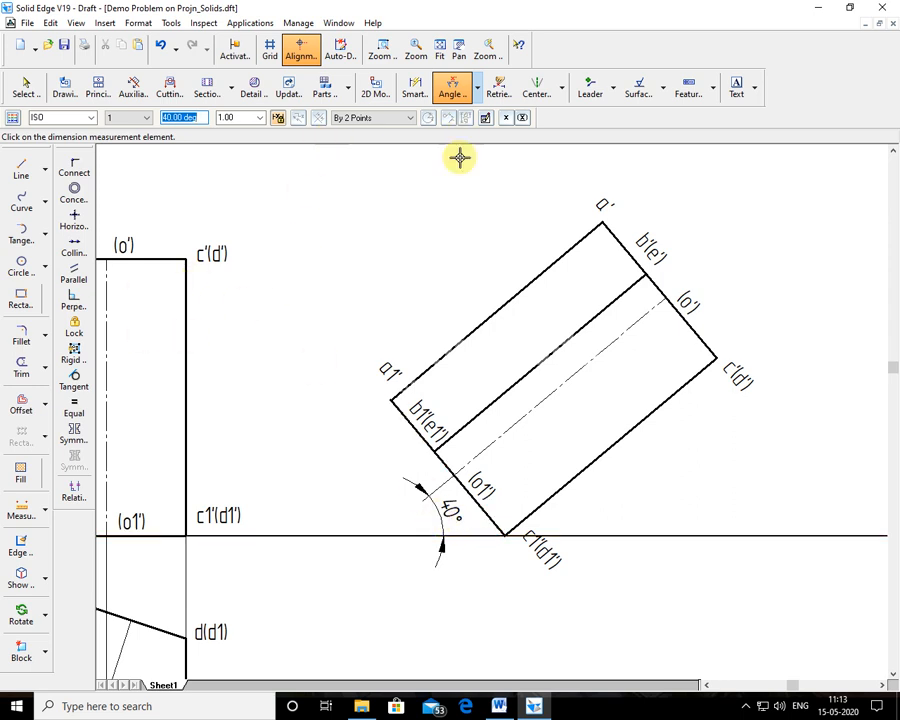
- Dimension the angle between the tilted view's base line and the XY line, and undo that dimension
left_click(478, 520)
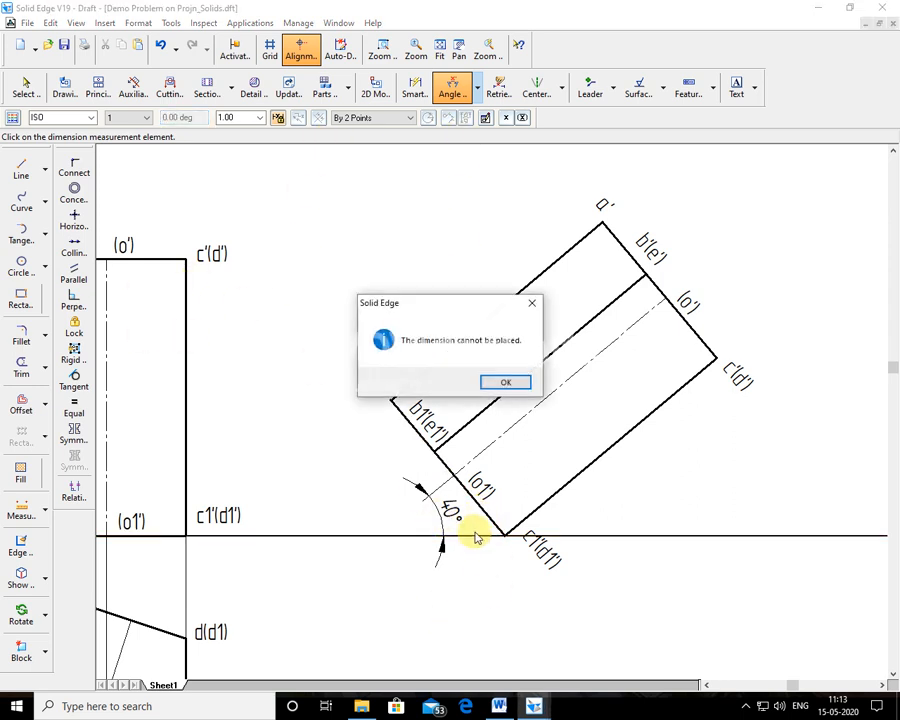
left_click(505, 384)
left_click(480, 518)
left_click(477, 527)
left_click(513, 553)
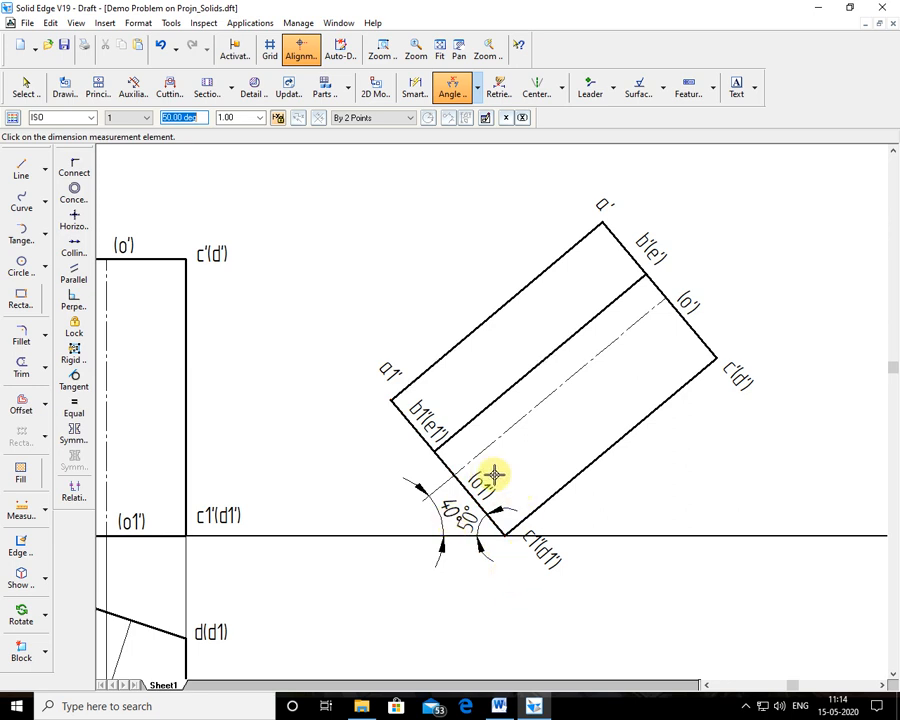
left_click(162, 48)
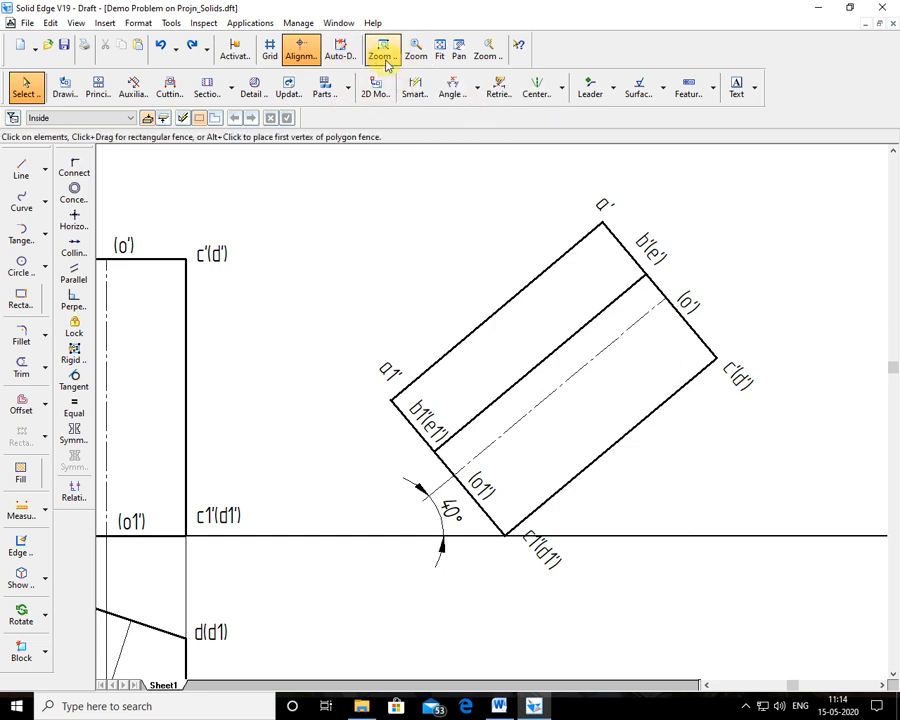
- Move the tilted front view with its labels and angle dimension about 19 mm along the XY line toward the upright view
left_click(440, 48)
left_click(381, 50)
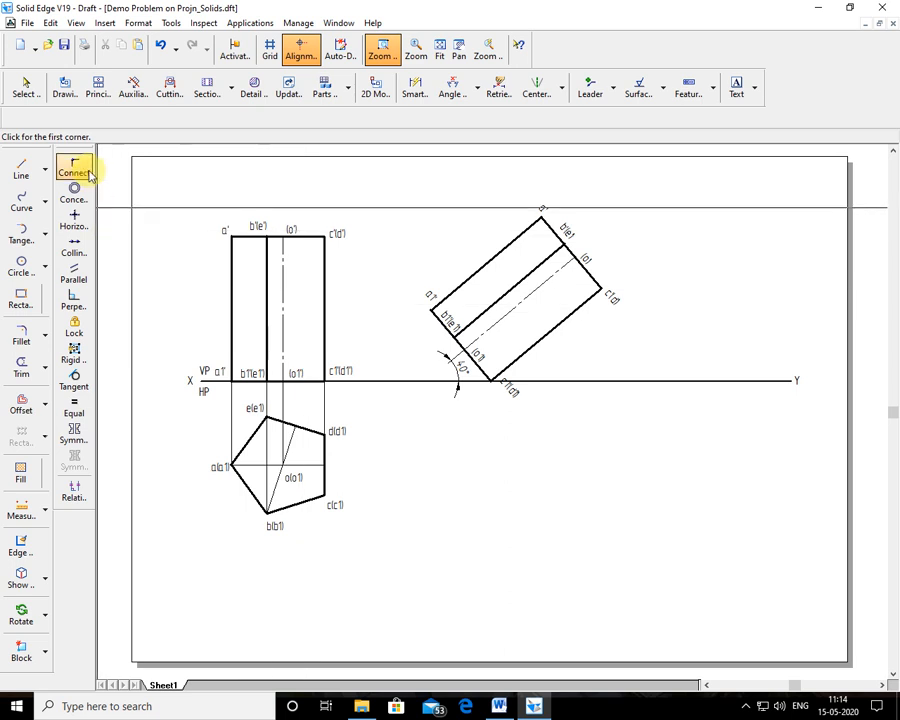
left_click(26, 88)
left_click_drag(401, 183, 675, 424)
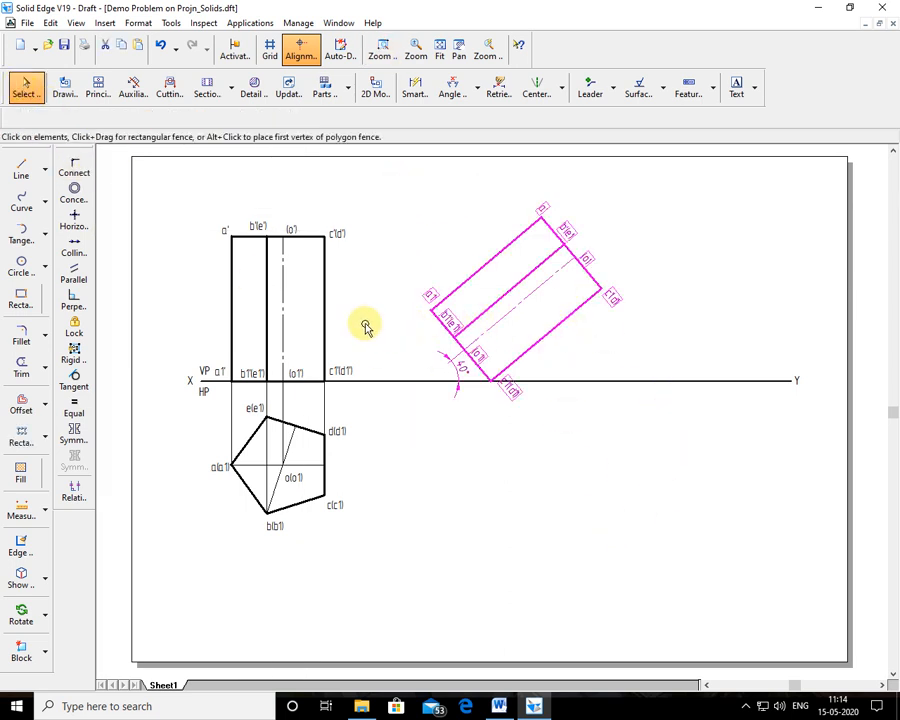
left_click(46, 616)
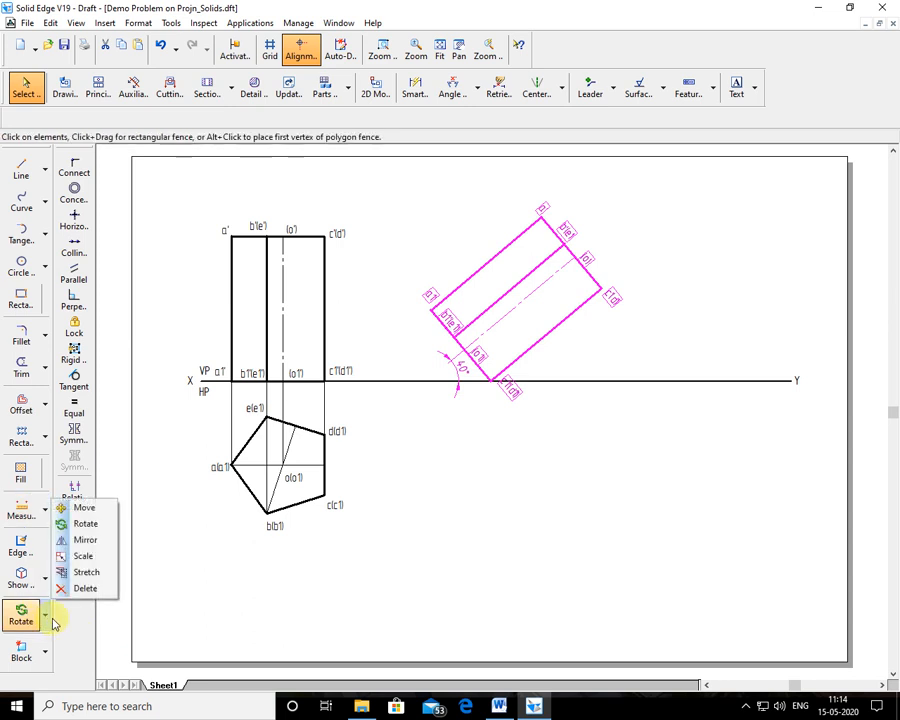
left_click(82, 507)
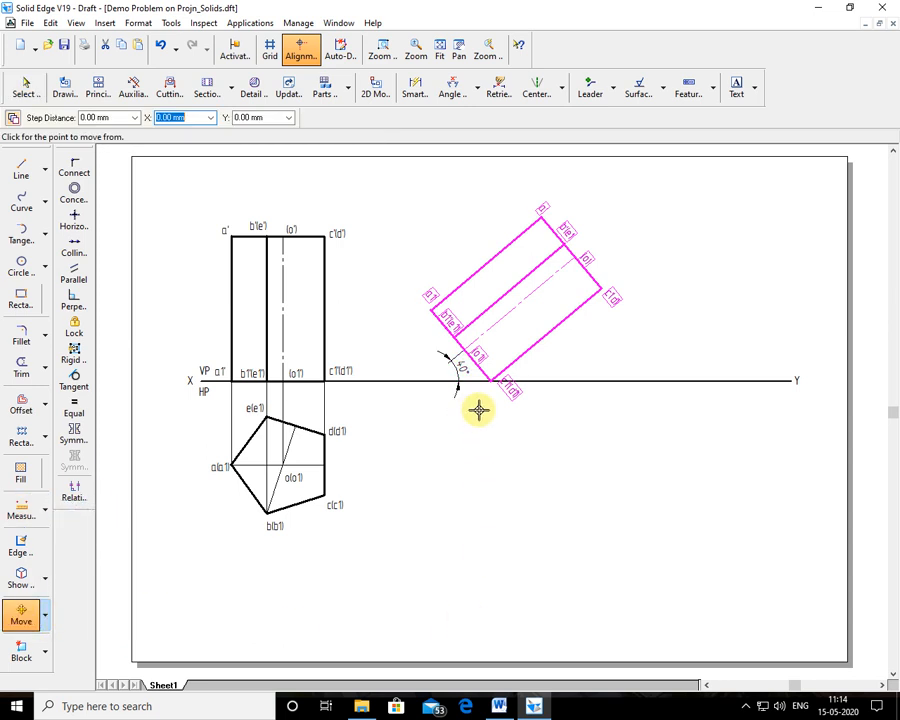
left_click(489, 380)
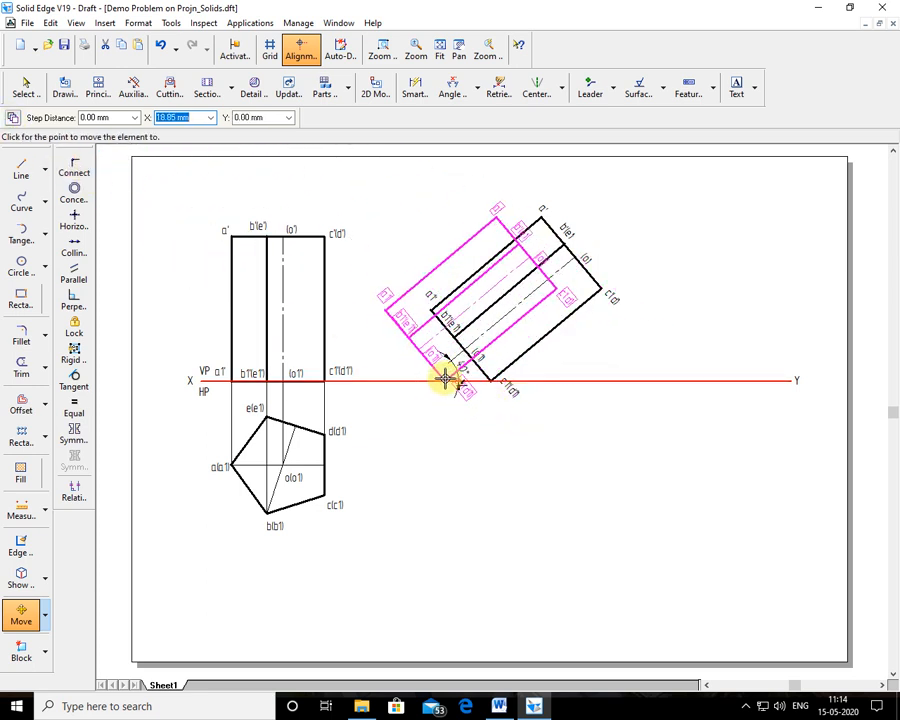
left_click(445, 378)
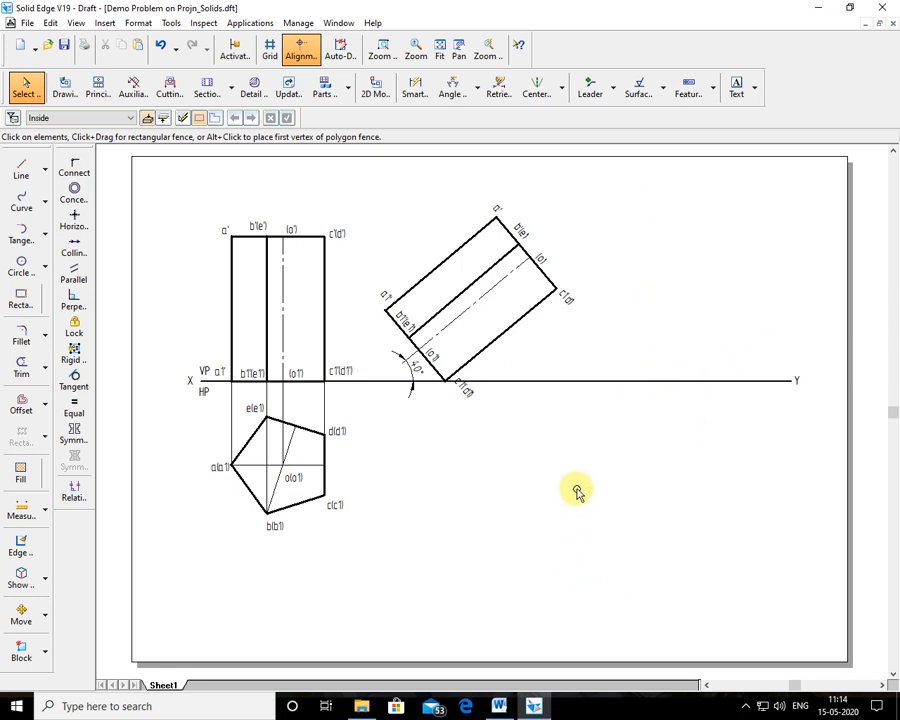
- Delete the 40° angle dimension beside the tilted front view's base
left_click(380, 47)
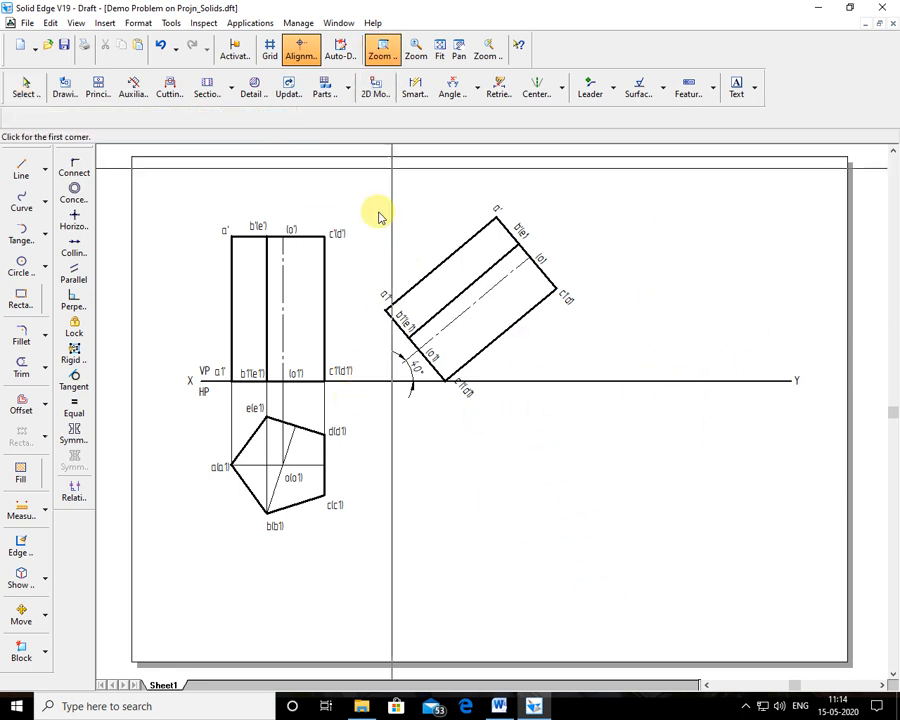
mouse_move(215, 183)
left_mouse_down()
mouse_move(386, 390)
mouse_move(612, 562)
left_mouse_up()
key("Escape")
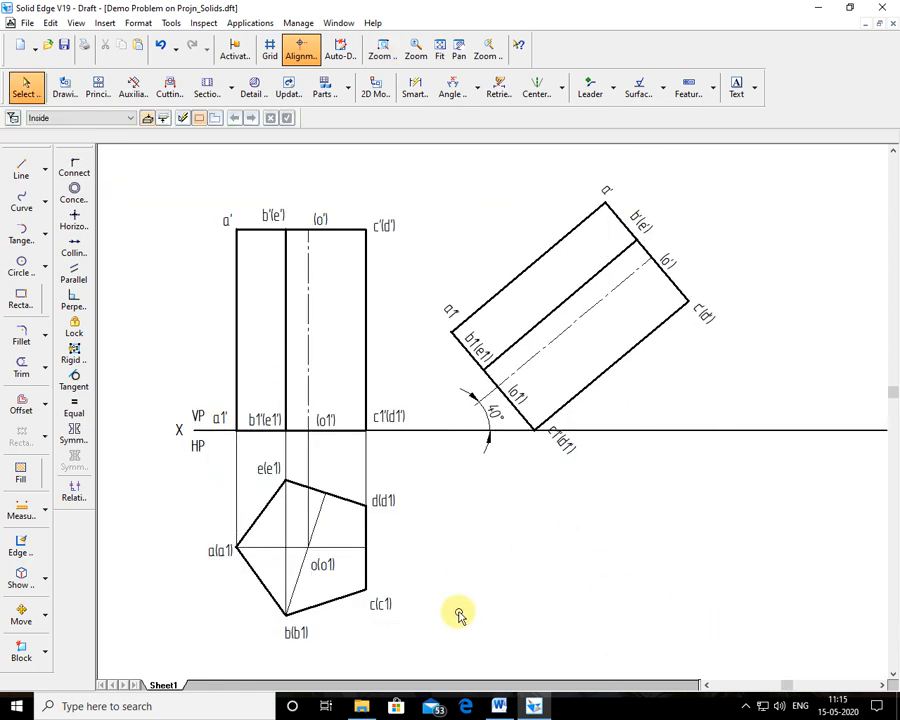
left_click(484, 412)
key("Delete")
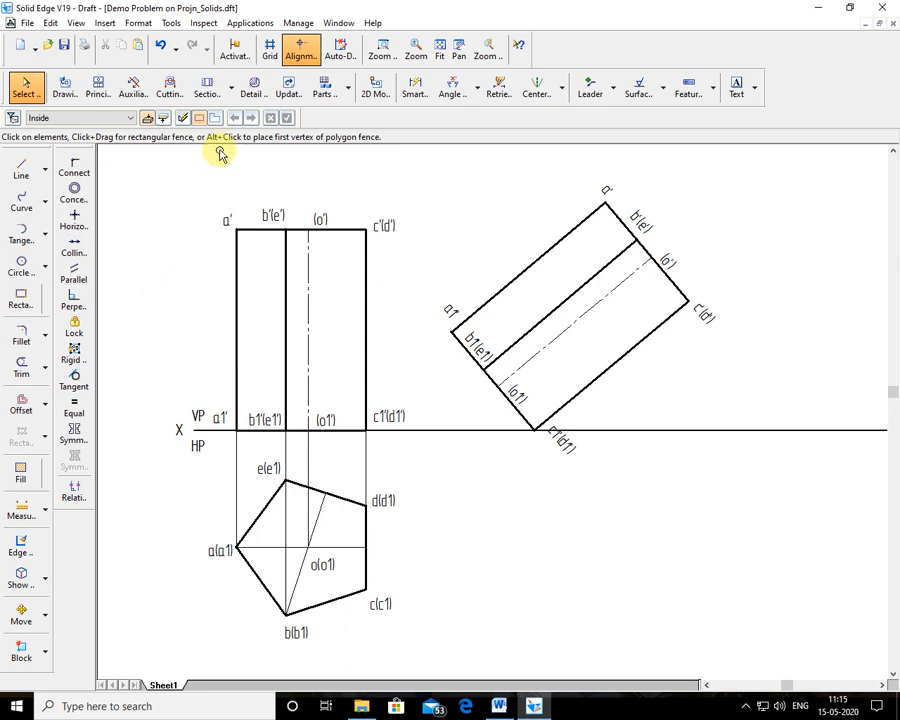
- Place a short vertical leader above the tilted front view, and undo that leader
left_click(608, 88)
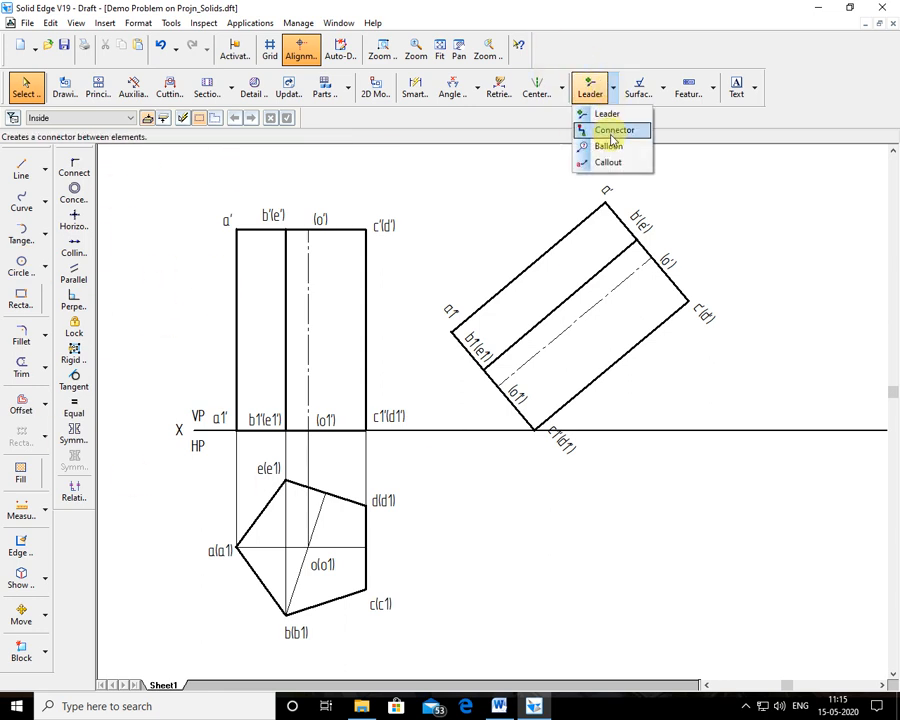
left_click(598, 112)
left_click(533, 150)
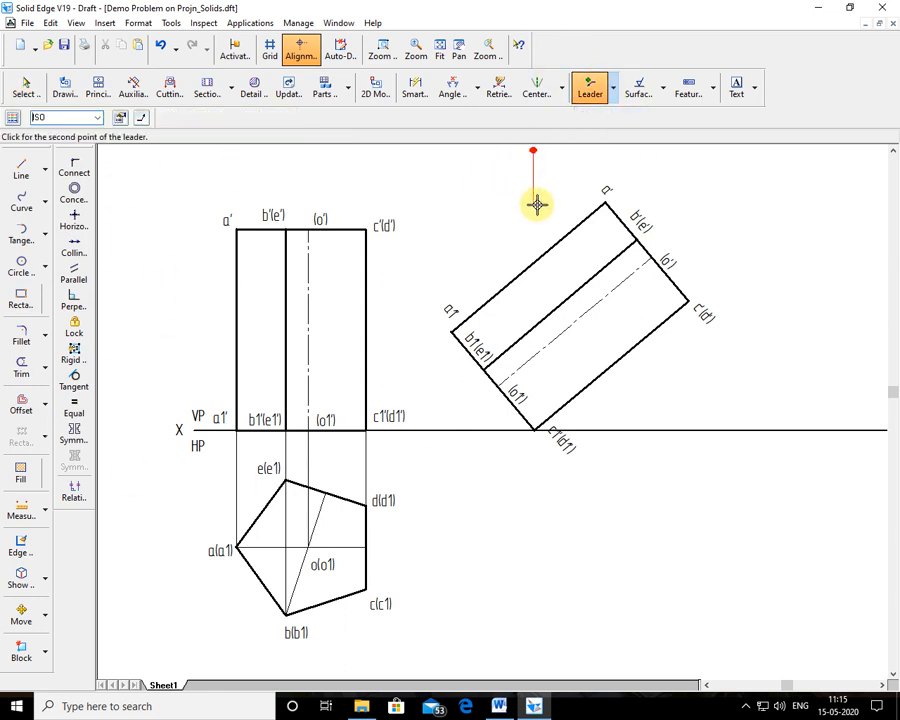
left_click(537, 201)
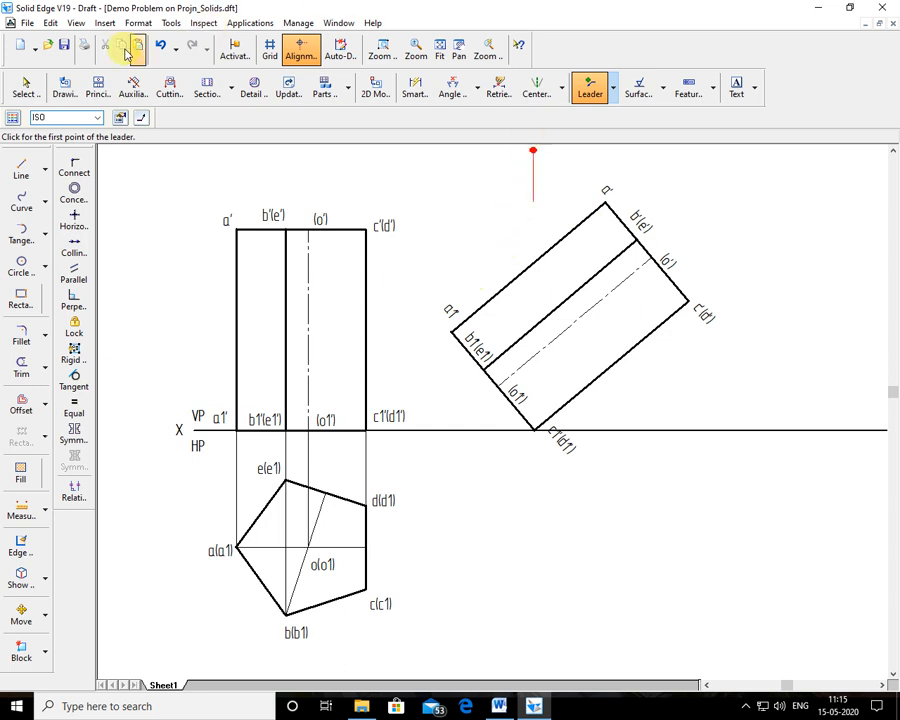
left_click(159, 45)
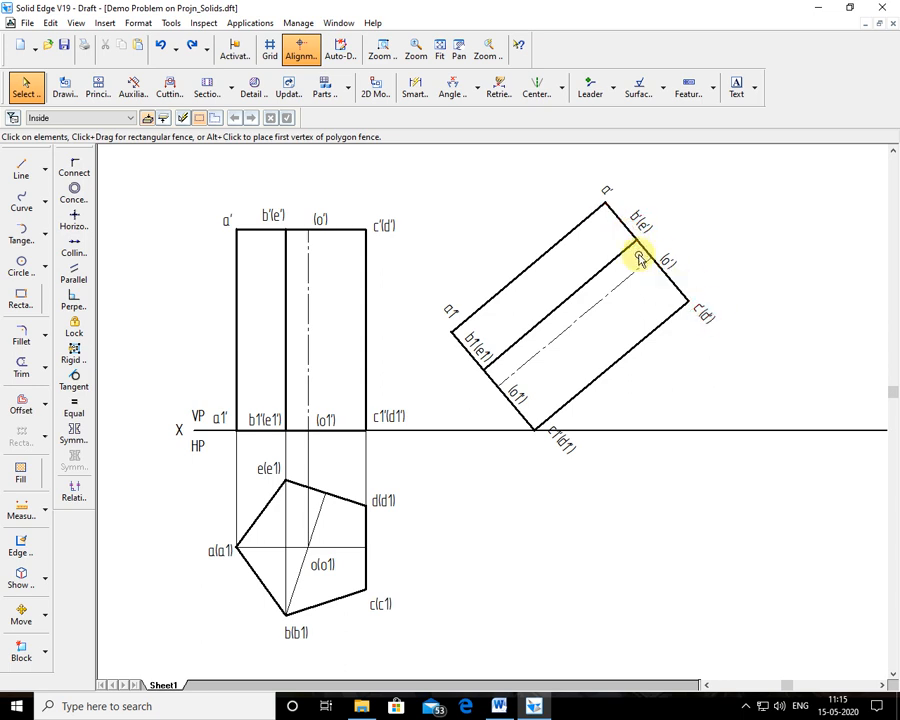
left_click(620, 224)
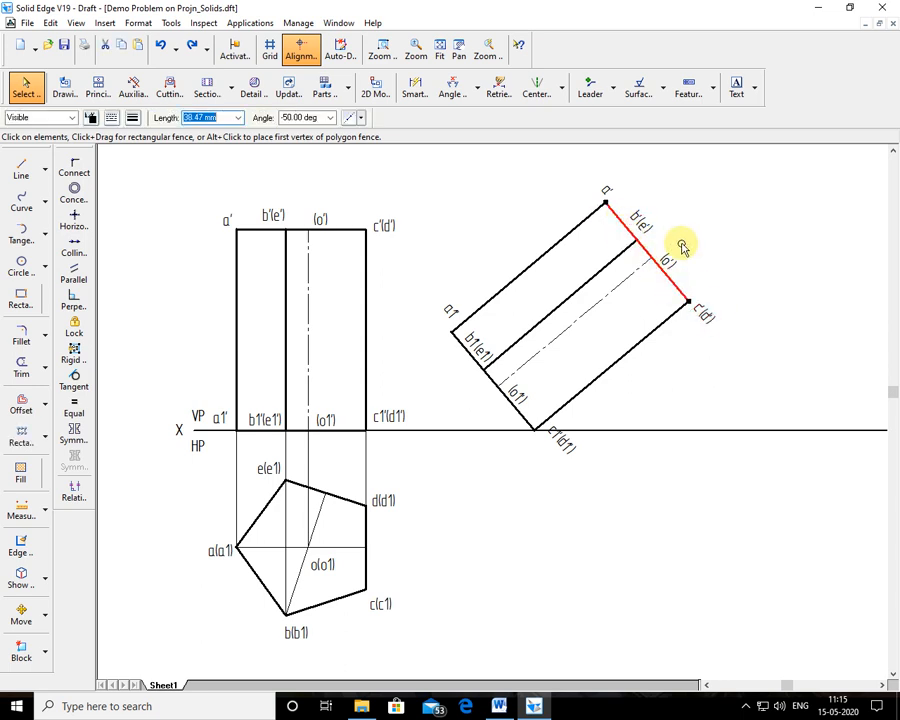
left_click(453, 339)
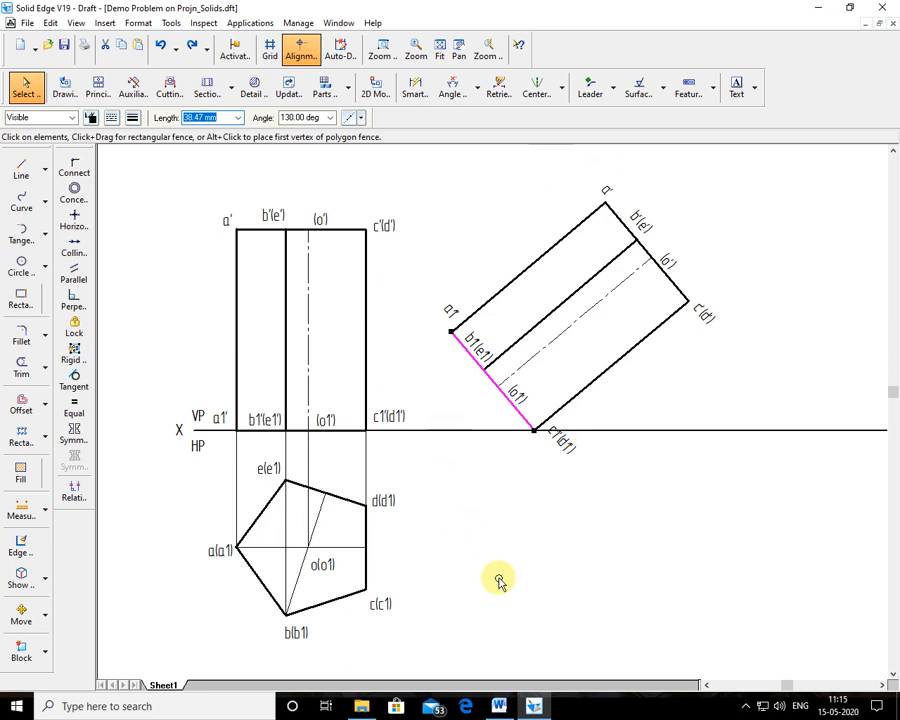
left_click(576, 550)
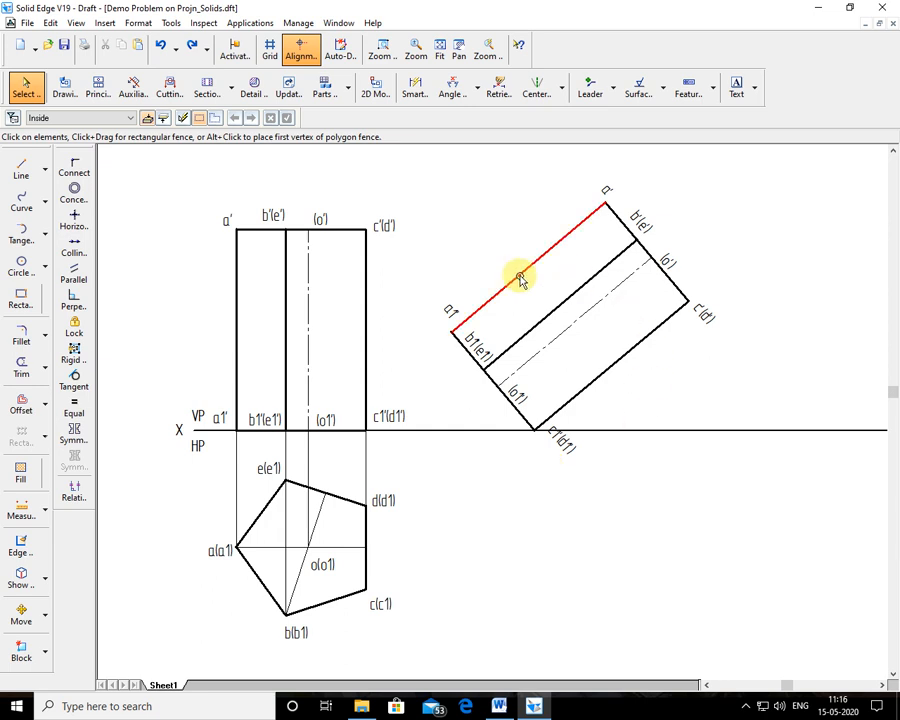
left_click(526, 333)
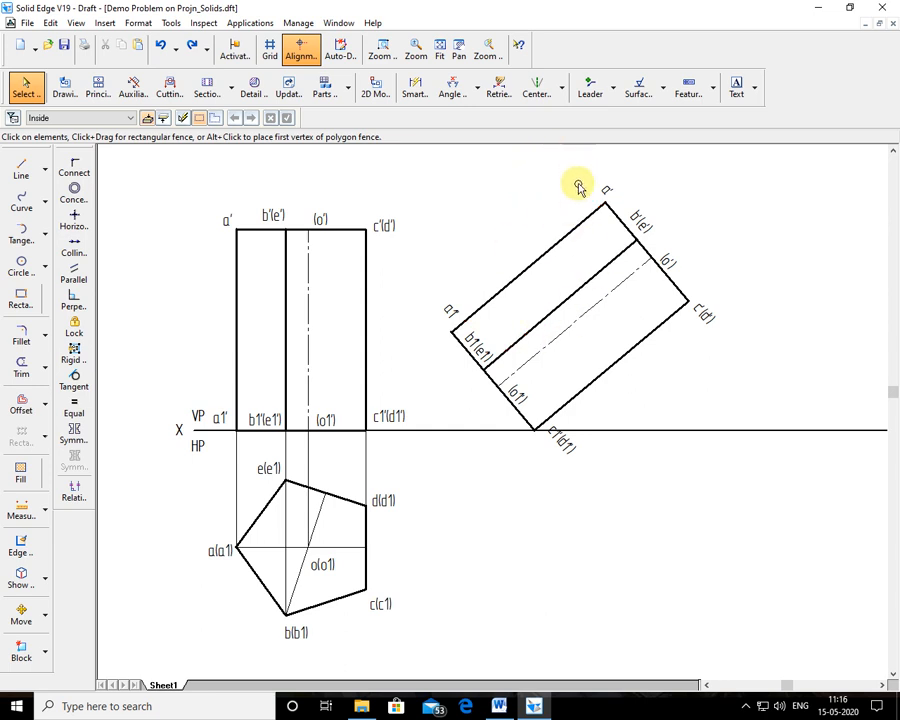
left_click(614, 228)
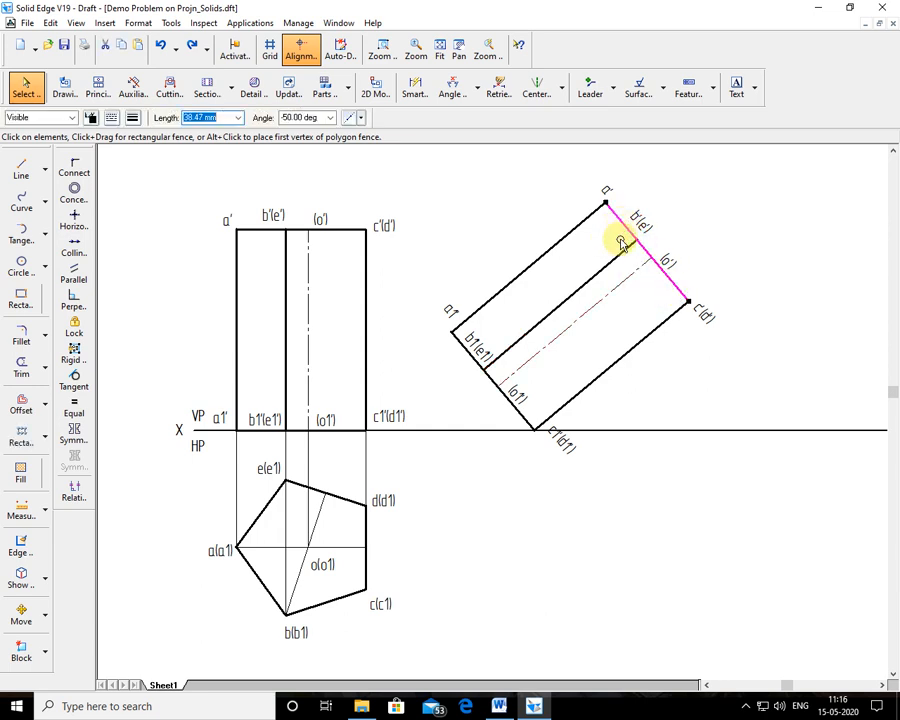